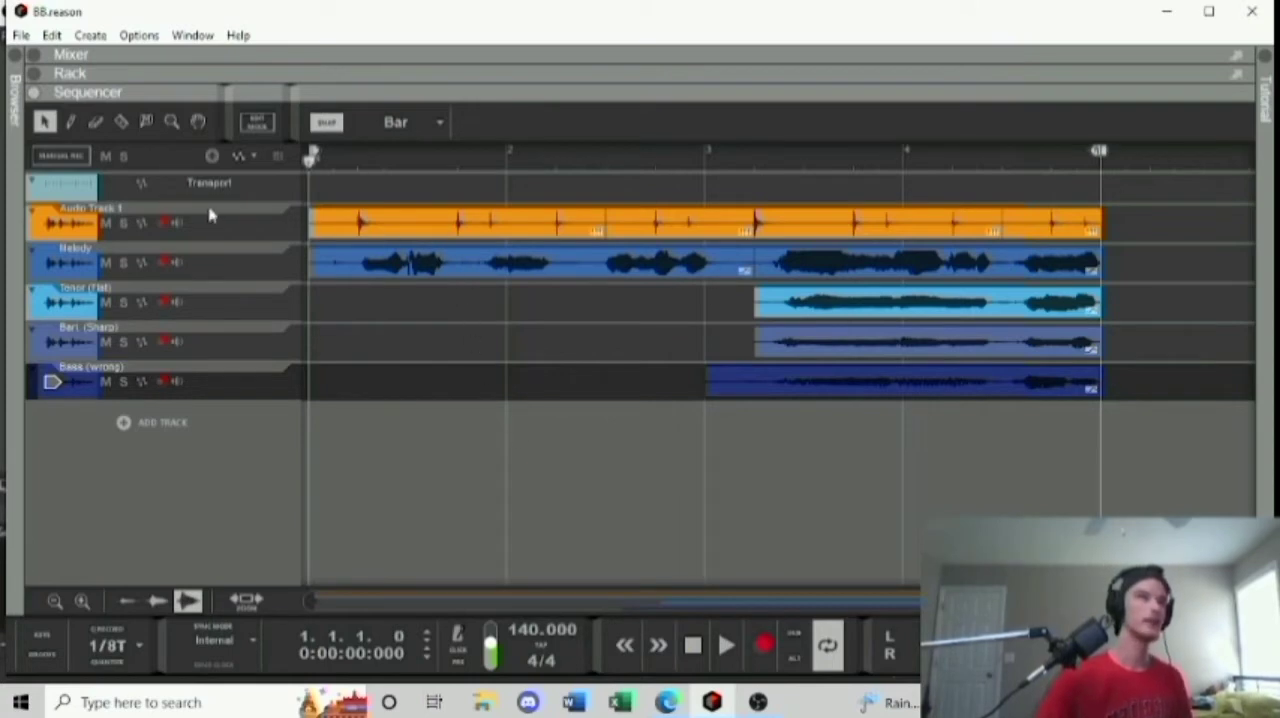
Disarm recording on Audio Track 1, solo the Melody track and play it into bar 3, then return the playhead to the start.
left_click(265, 222)
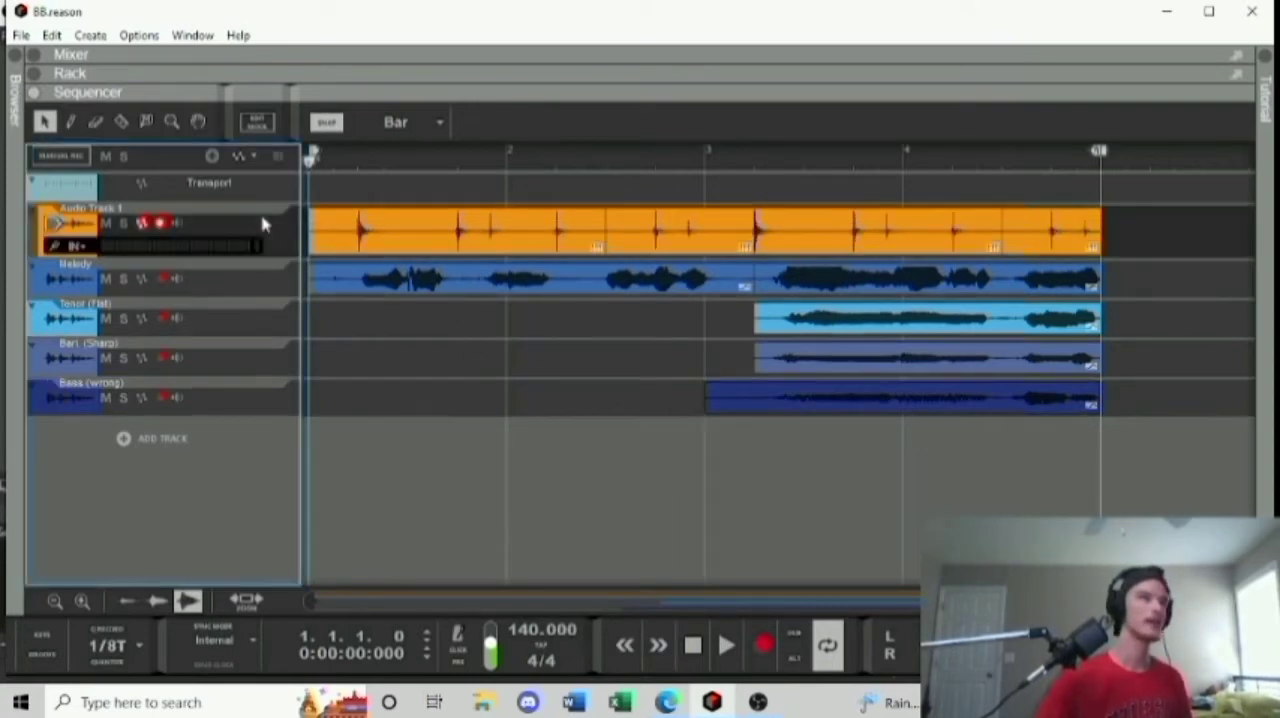
left_click(160, 222)
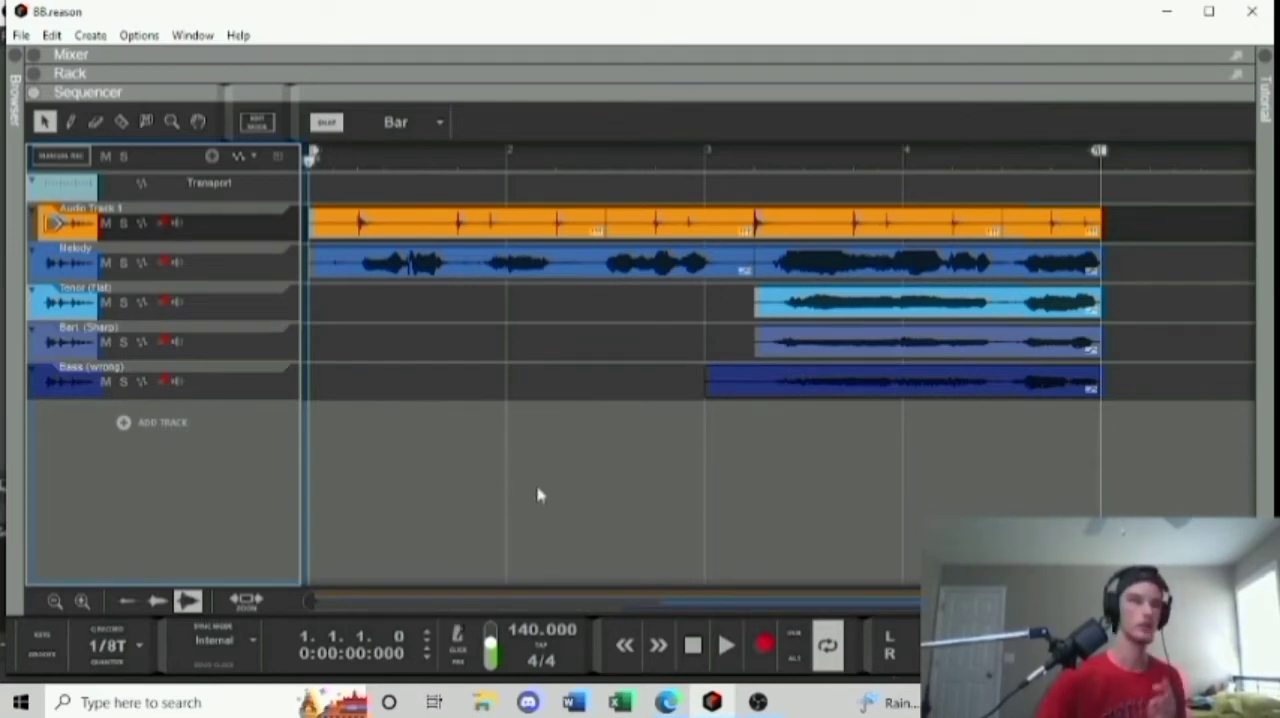
left_click(122, 262)
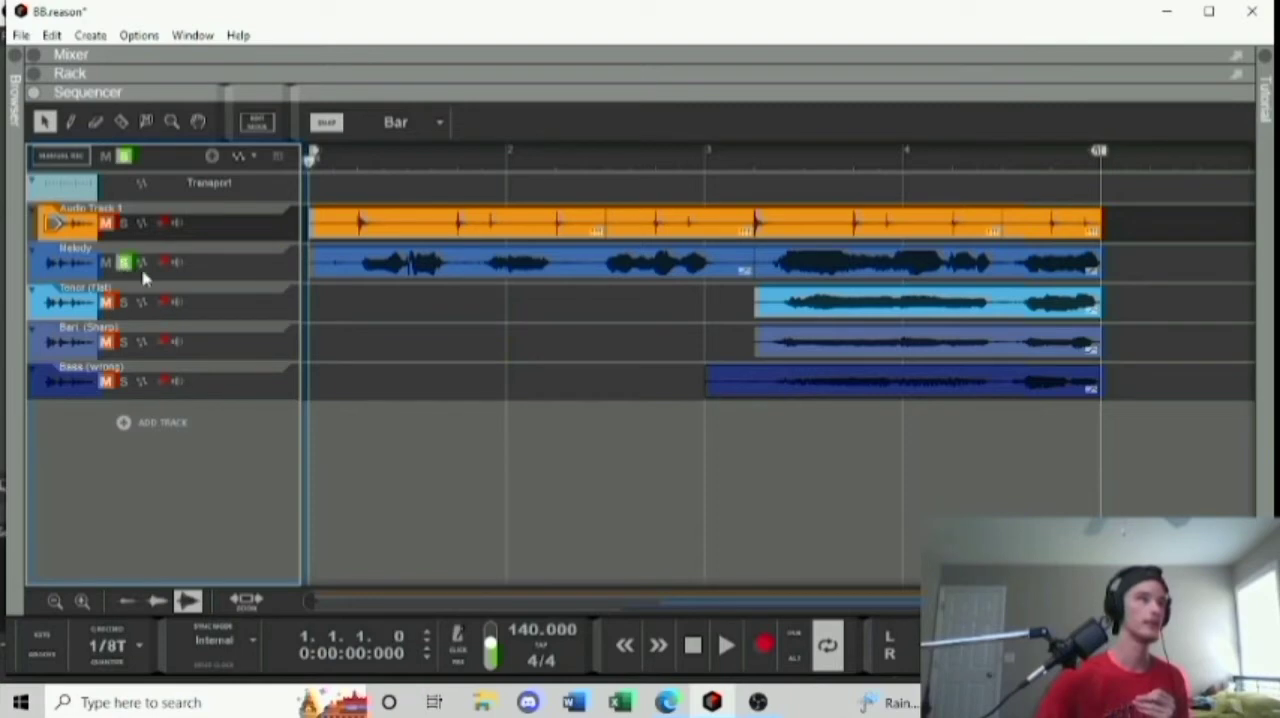
left_click(720, 648)
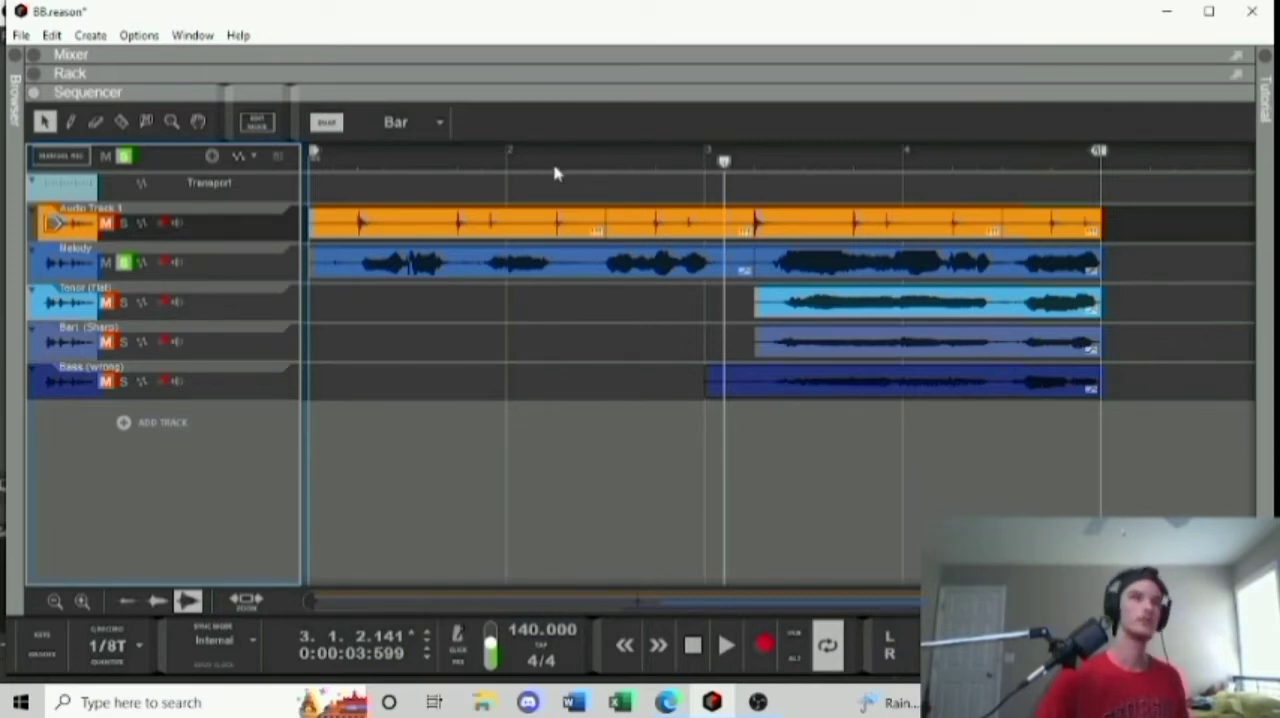
left_click_drag(552, 164, 288, 168)
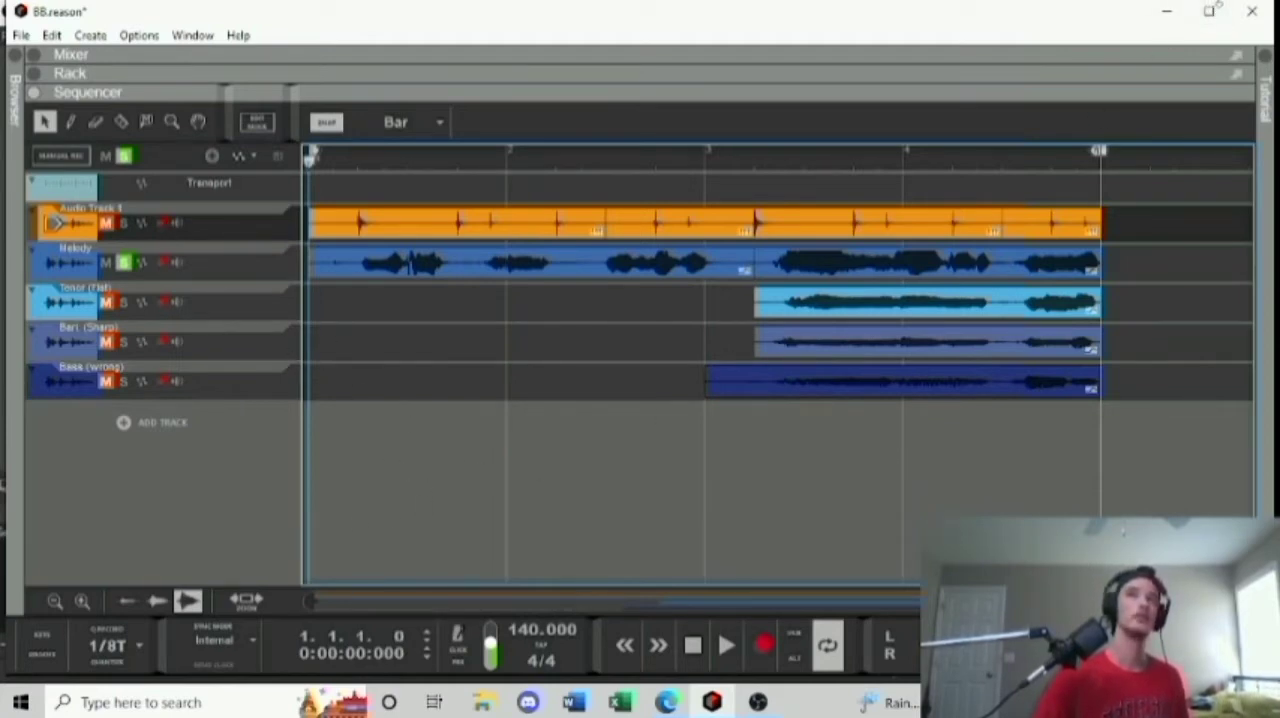
Maximize the window, show the rack, and play the Melody through its Neptune pitch corrector before returning the playhead to the start.
left_click(1210, 11)
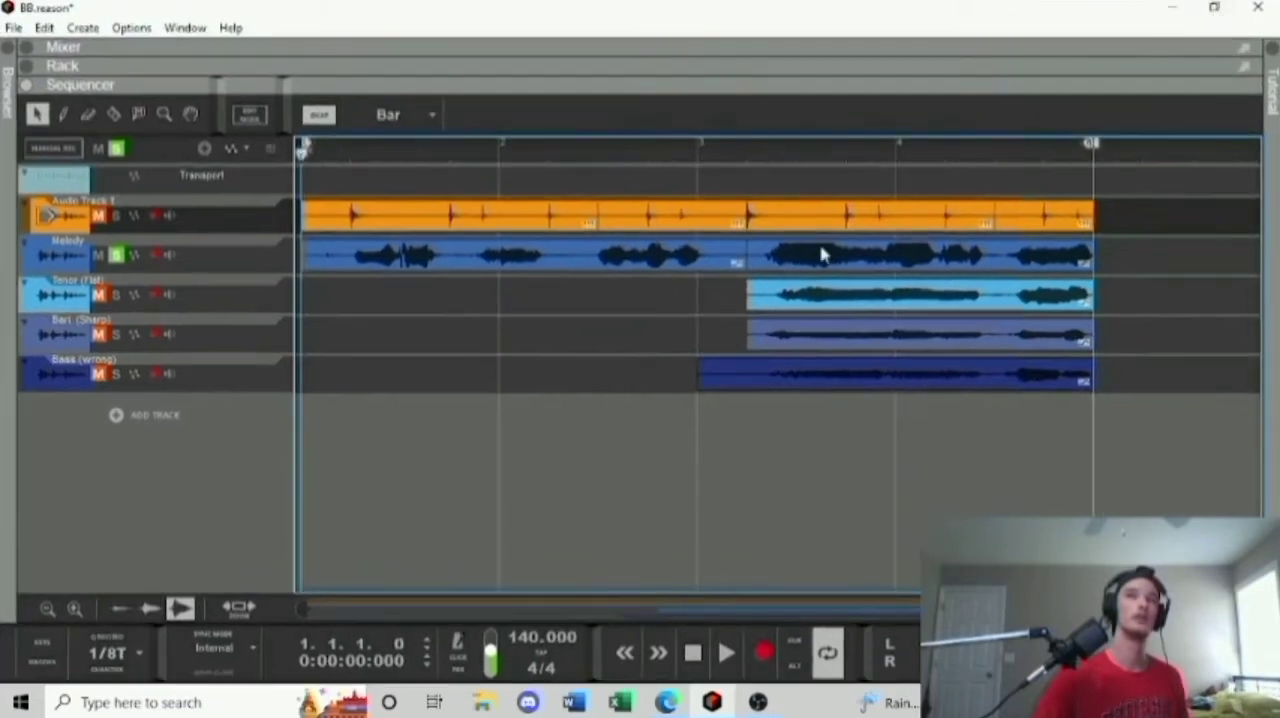
left_click(27, 66)
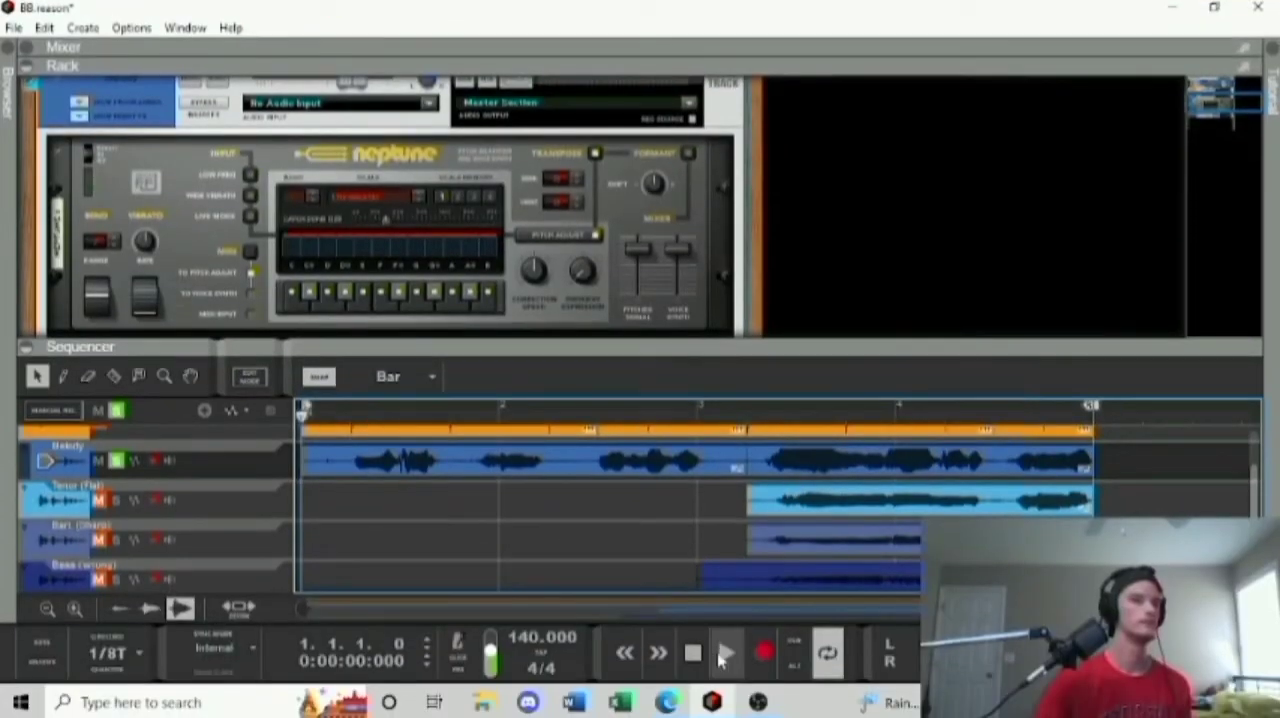
left_click(725, 655)
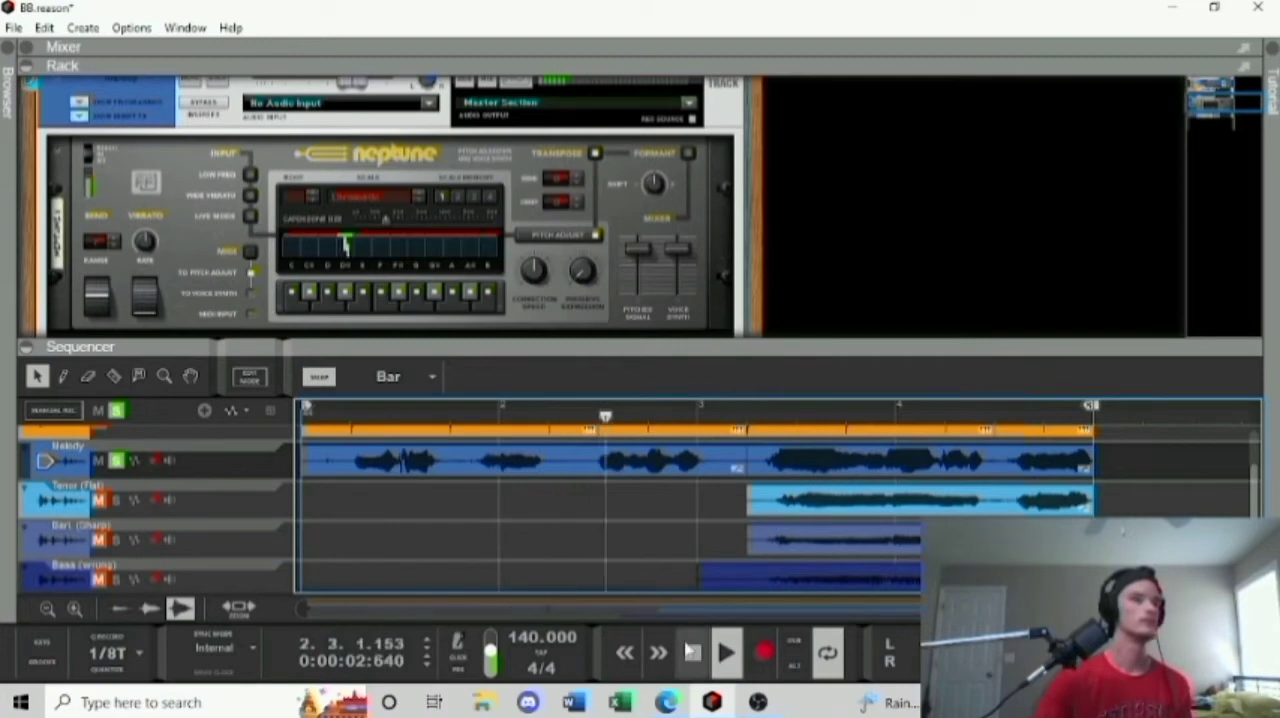
left_click(692, 652)
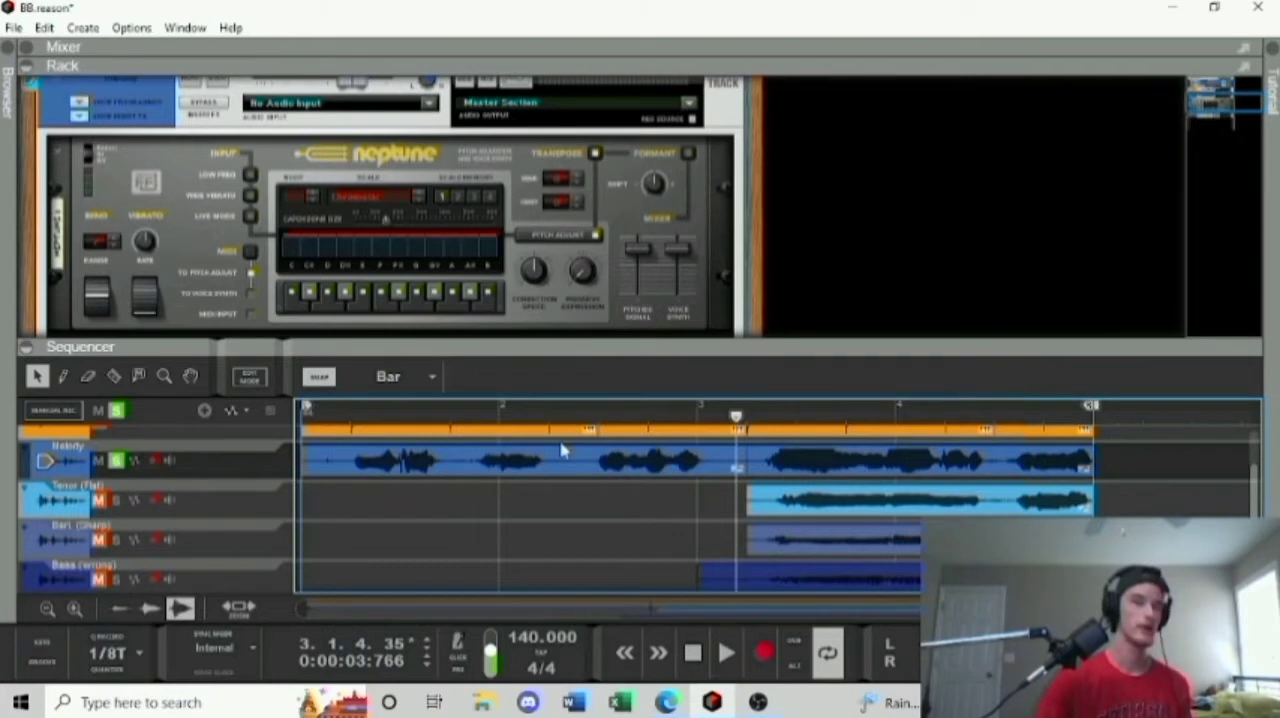
left_click(462, 420)
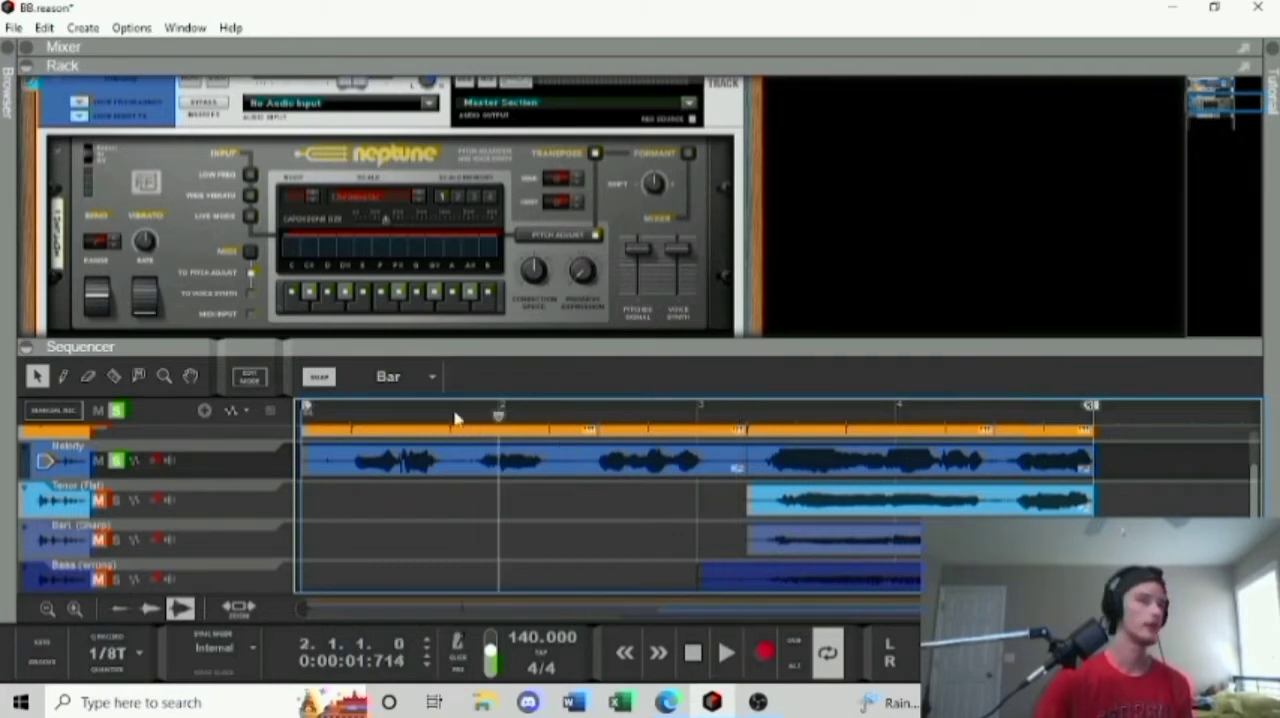
left_click(337, 415)
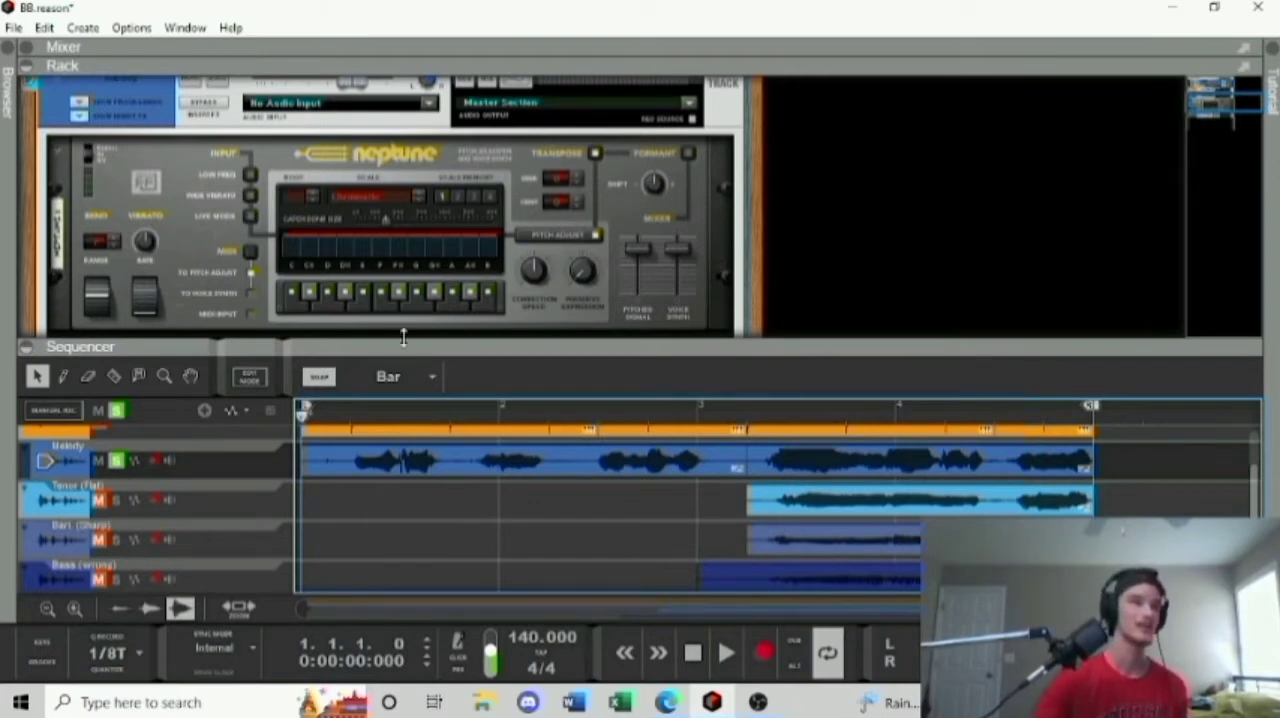
Set the Melody track's Neptune scale to Major with G# as the root note.
left_click(368, 202)
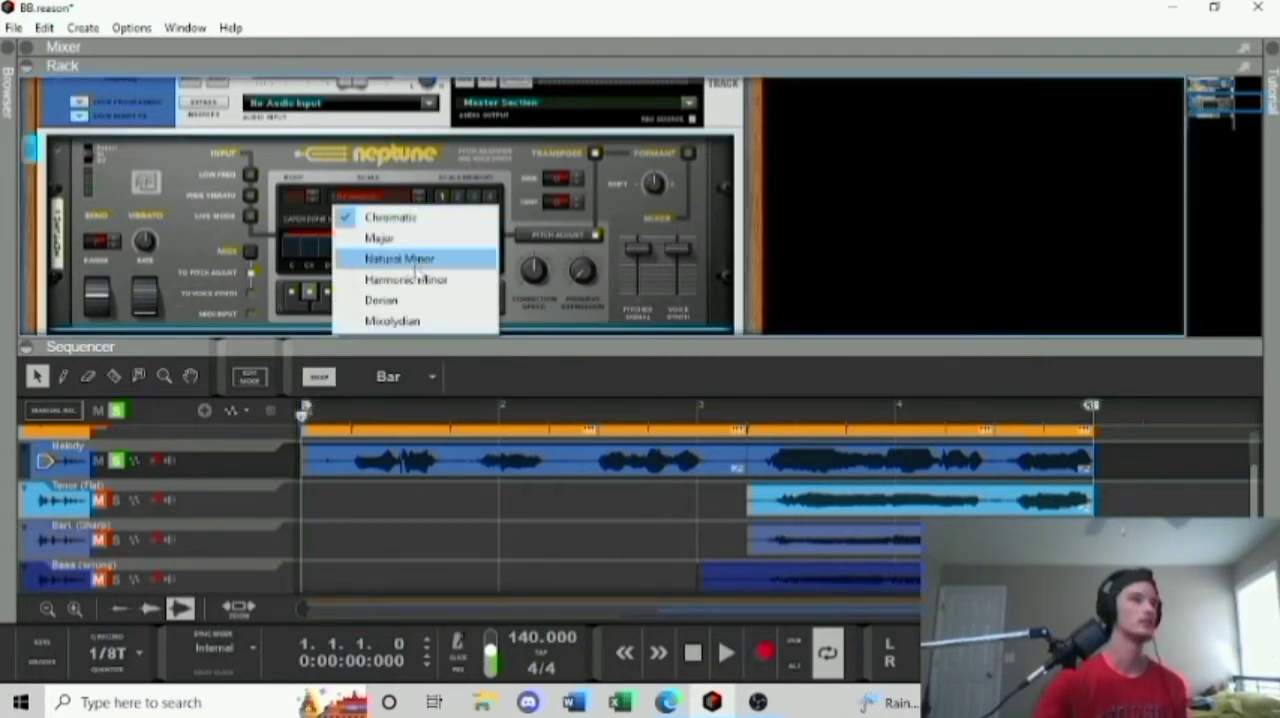
left_click(375, 239)
left_click(300, 207)
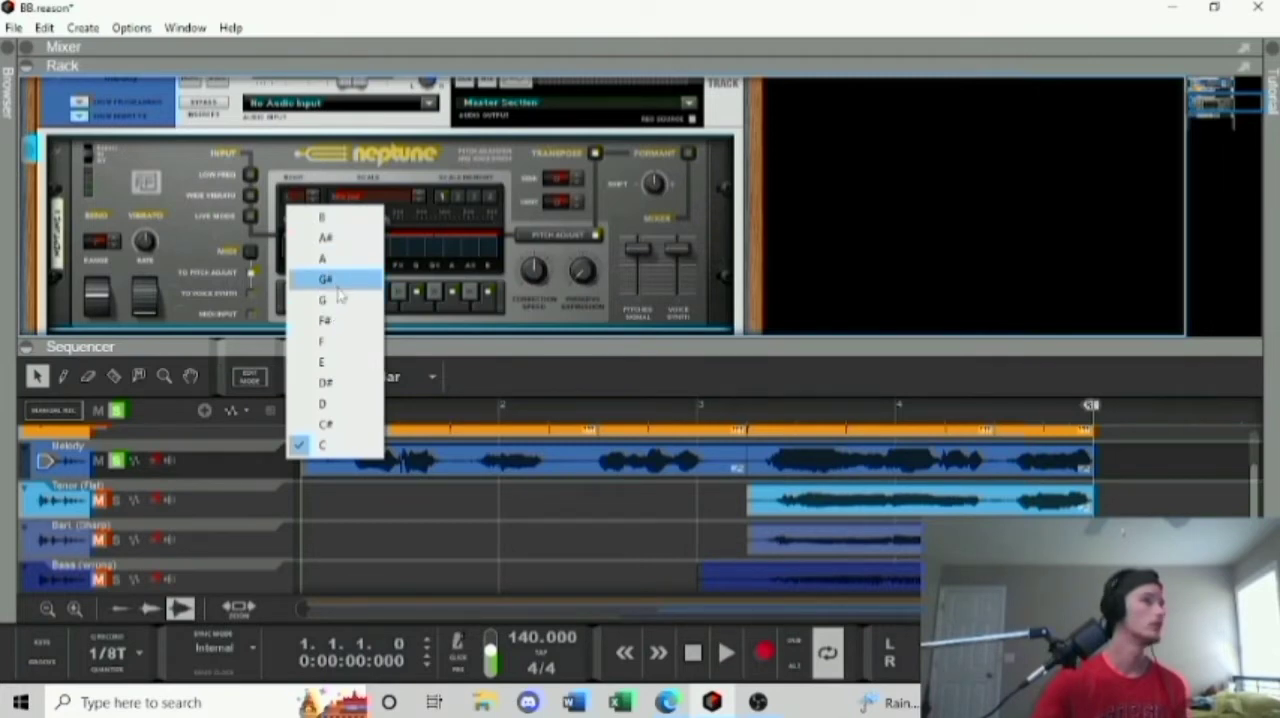
left_click(339, 293)
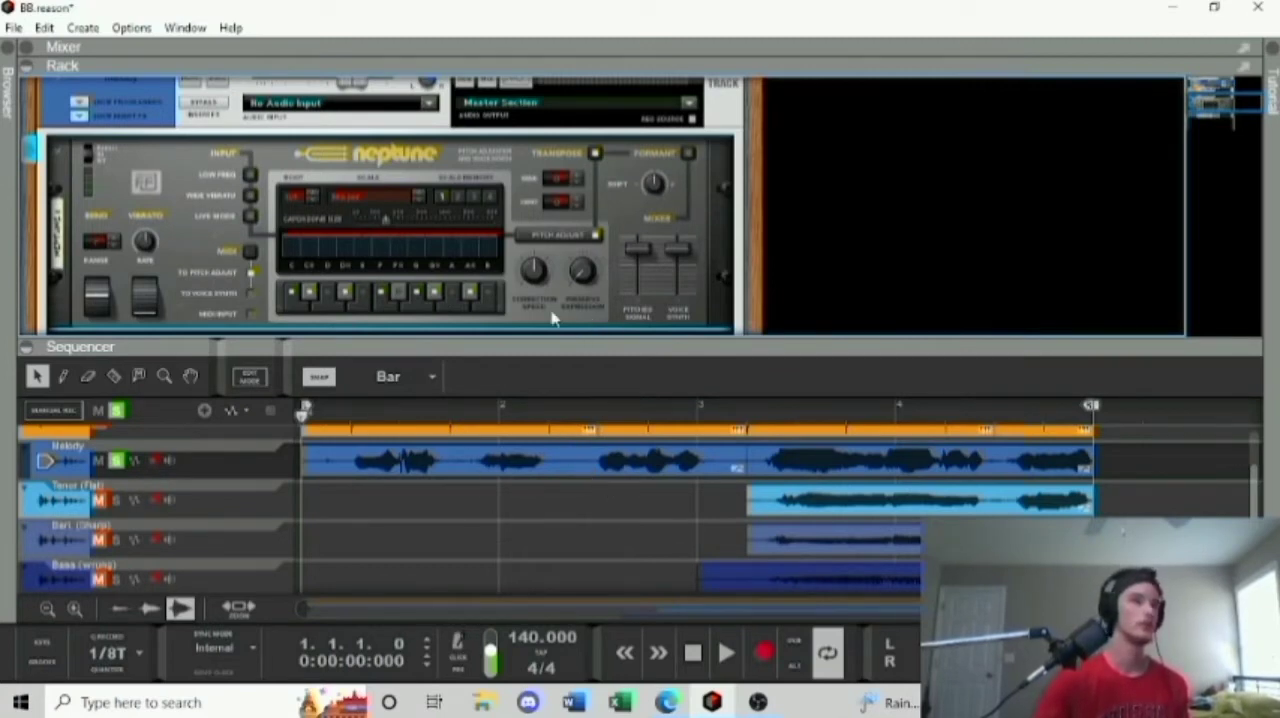
Listen to the start of the Melody with Neptune's new scale correction, then rewind to the beginning.
mouse_move(537, 288)
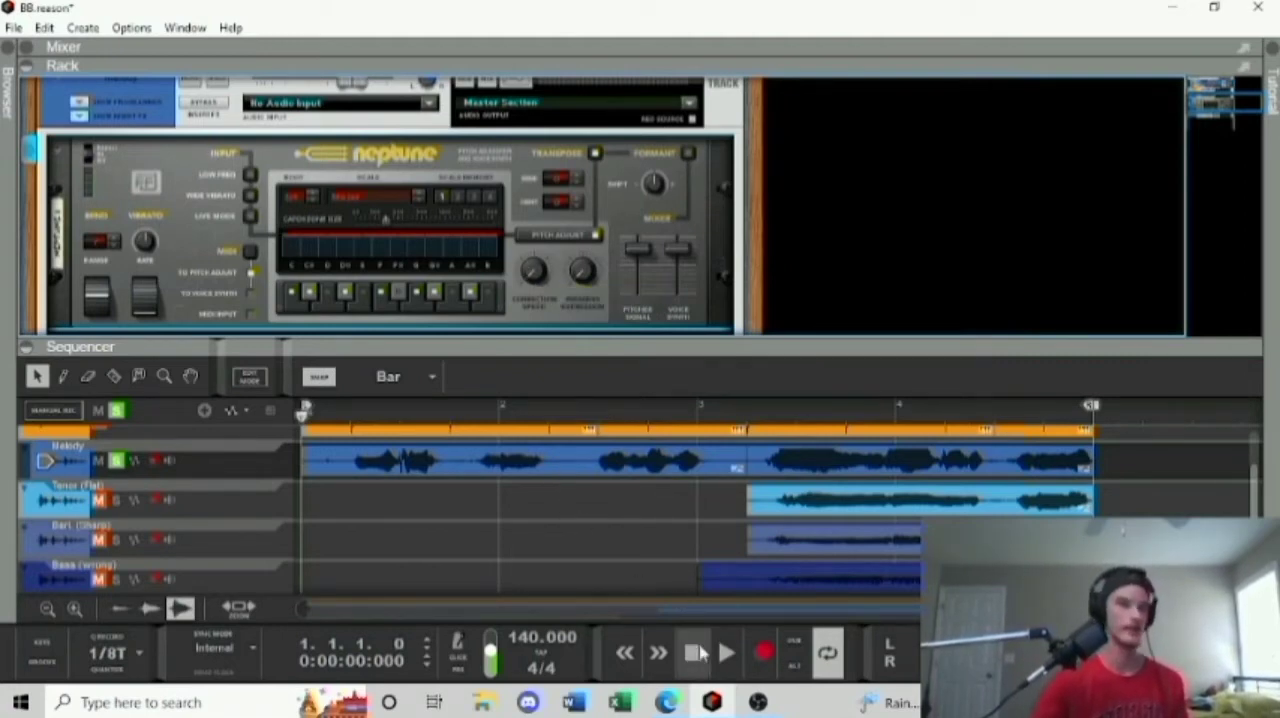
left_click(727, 655)
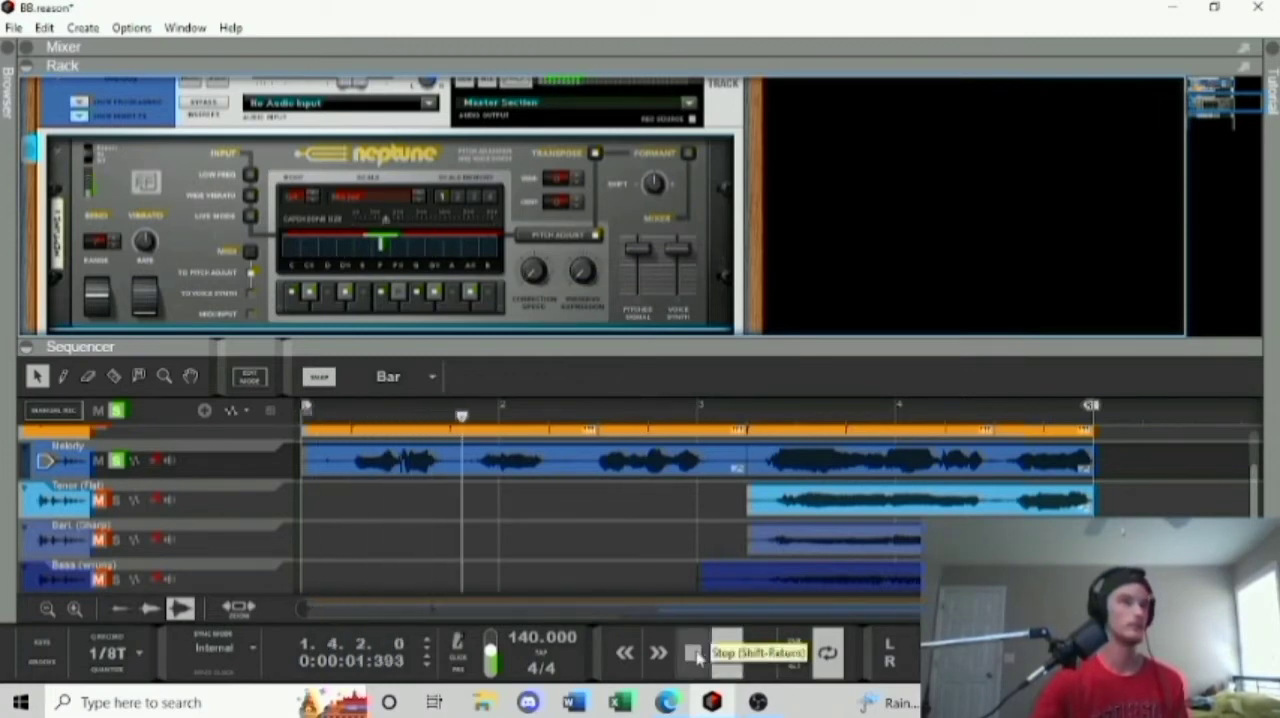
left_click(694, 654)
left_click(624, 653)
left_click(624, 653)
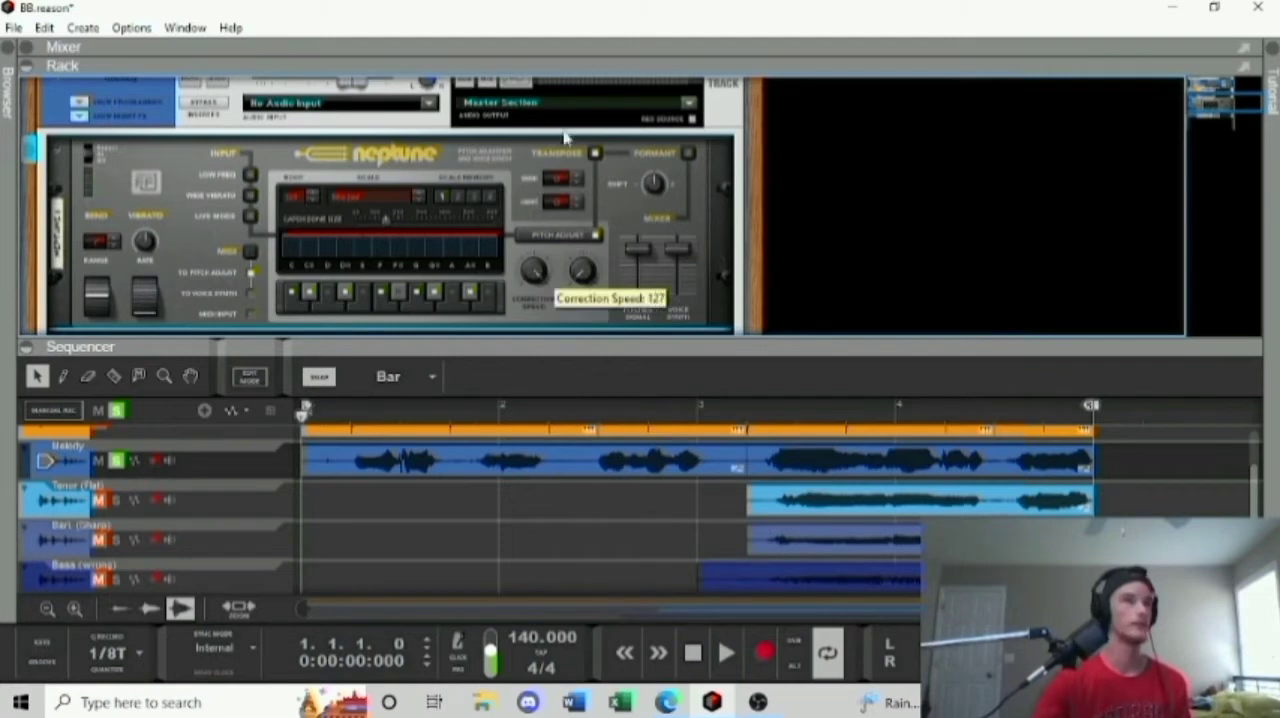
Audition the Melody track with Neptune's correction speed at 127, then rewind to the beginning.
left_click(727, 653)
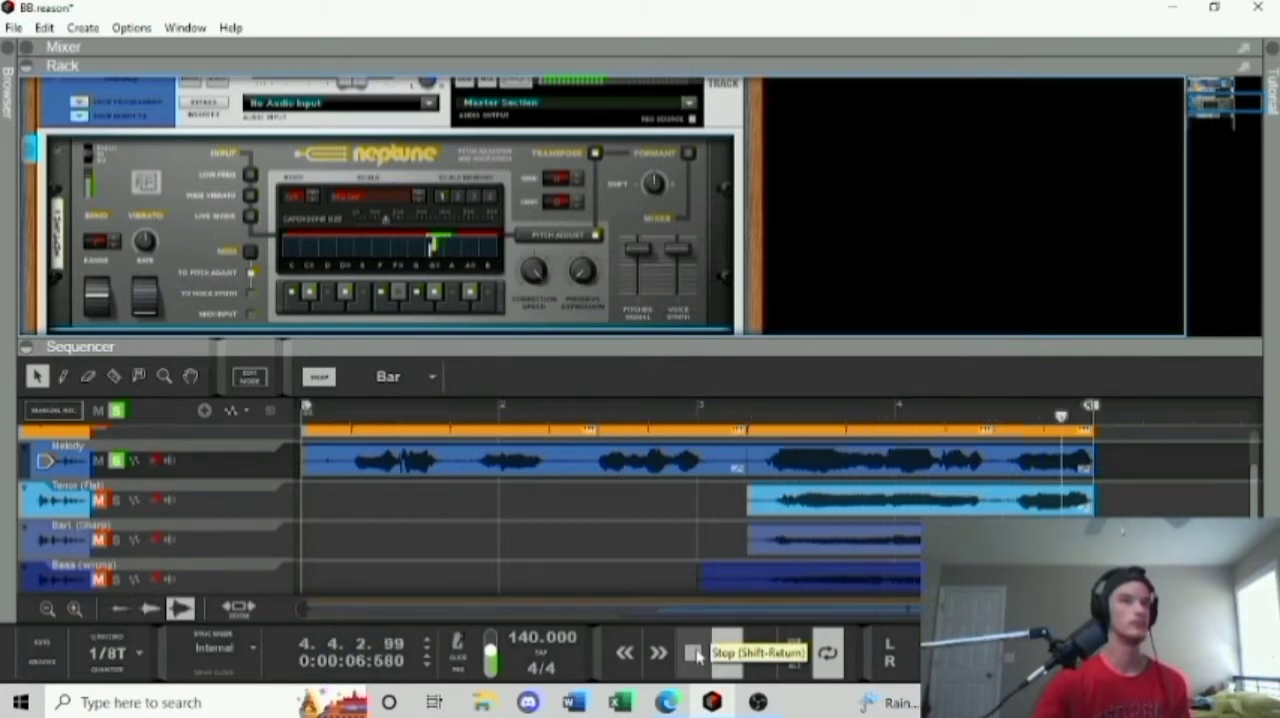
left_click(695, 654)
left_click(624, 652)
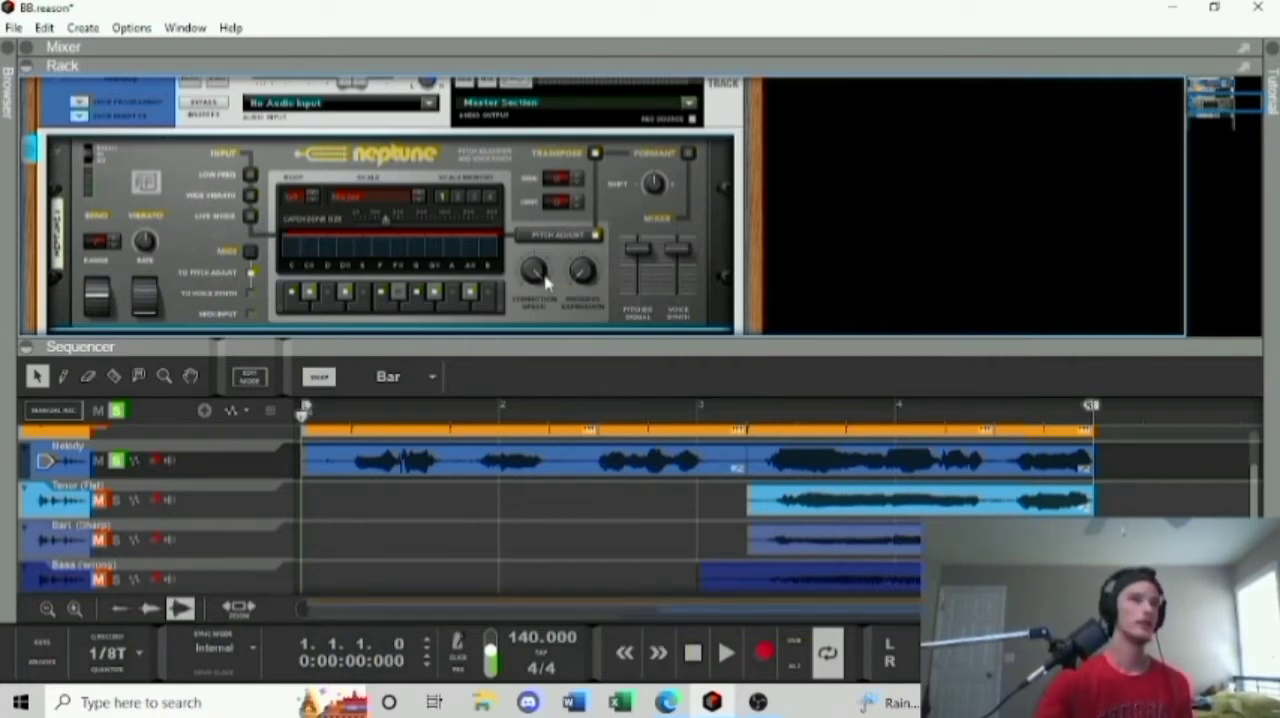
Lower Neptune's correction speed to 30, raise it to 60, and play the Melody track through to audition it.
left_click_drag(541, 284, 557, 326)
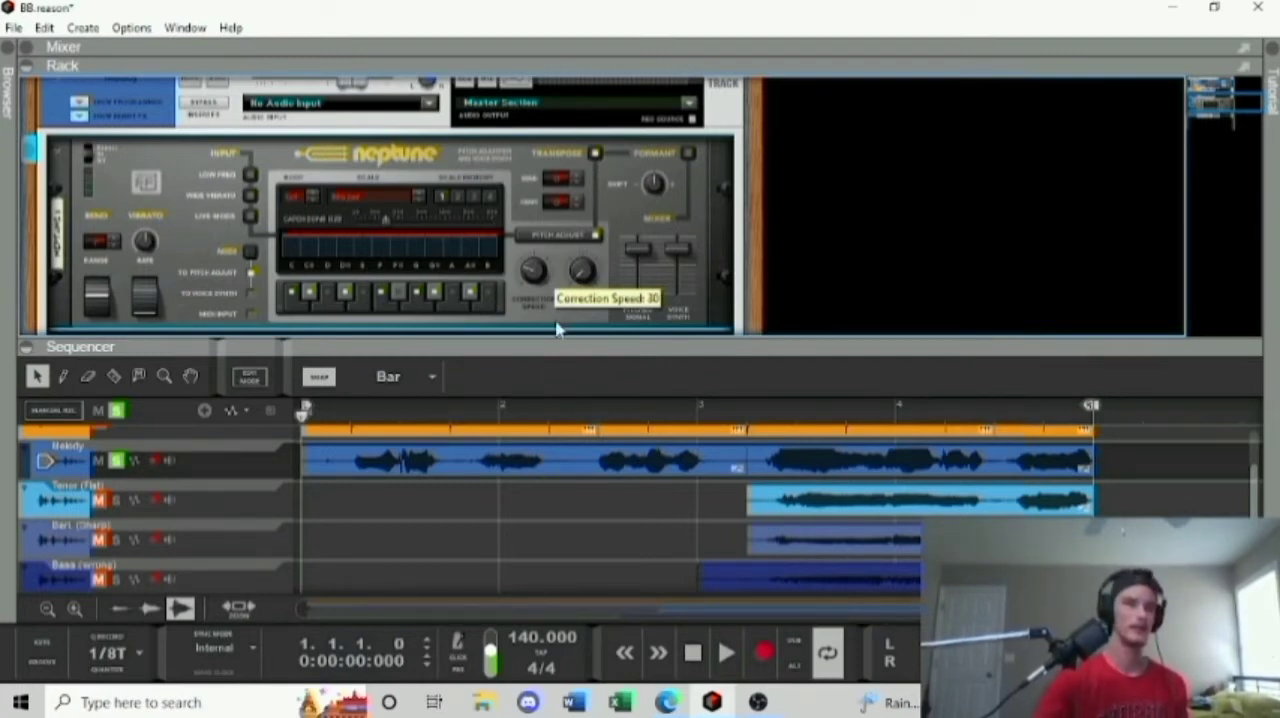
mouse_move(557, 330)
left_mouse_down()
mouse_move(556, 308)
mouse_move(546, 320)
left_mouse_up()
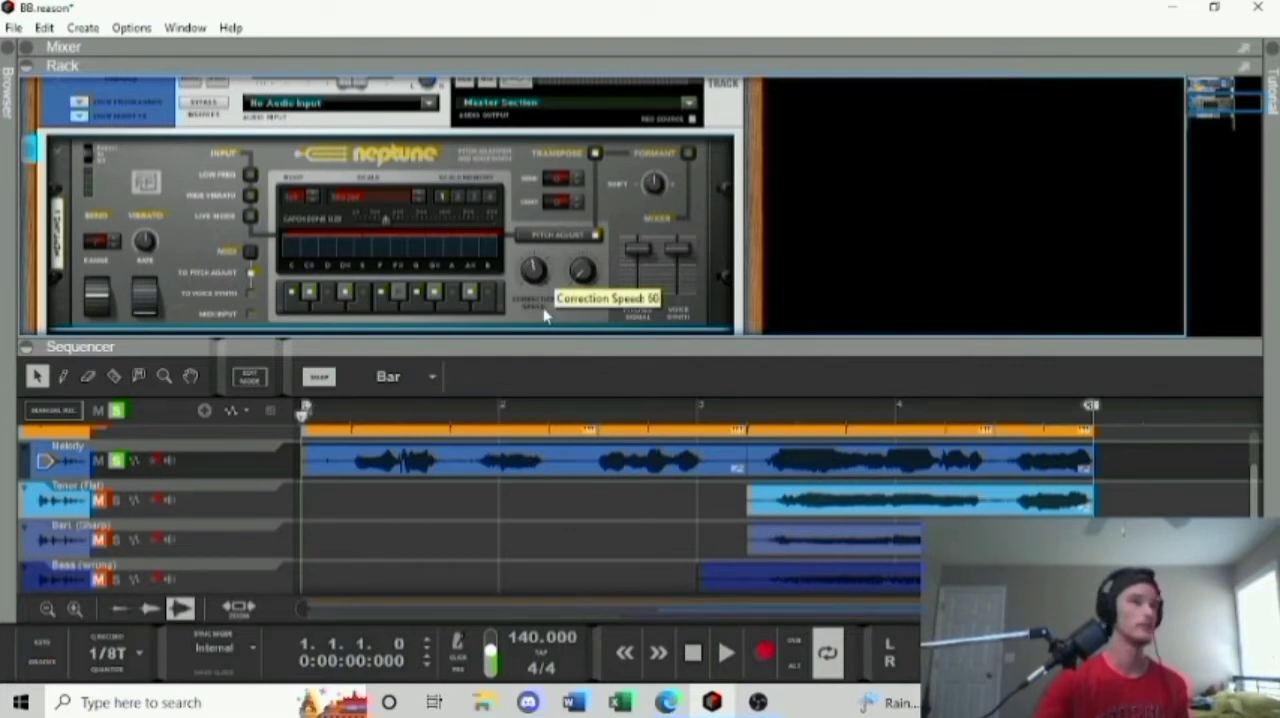
left_click(726, 652)
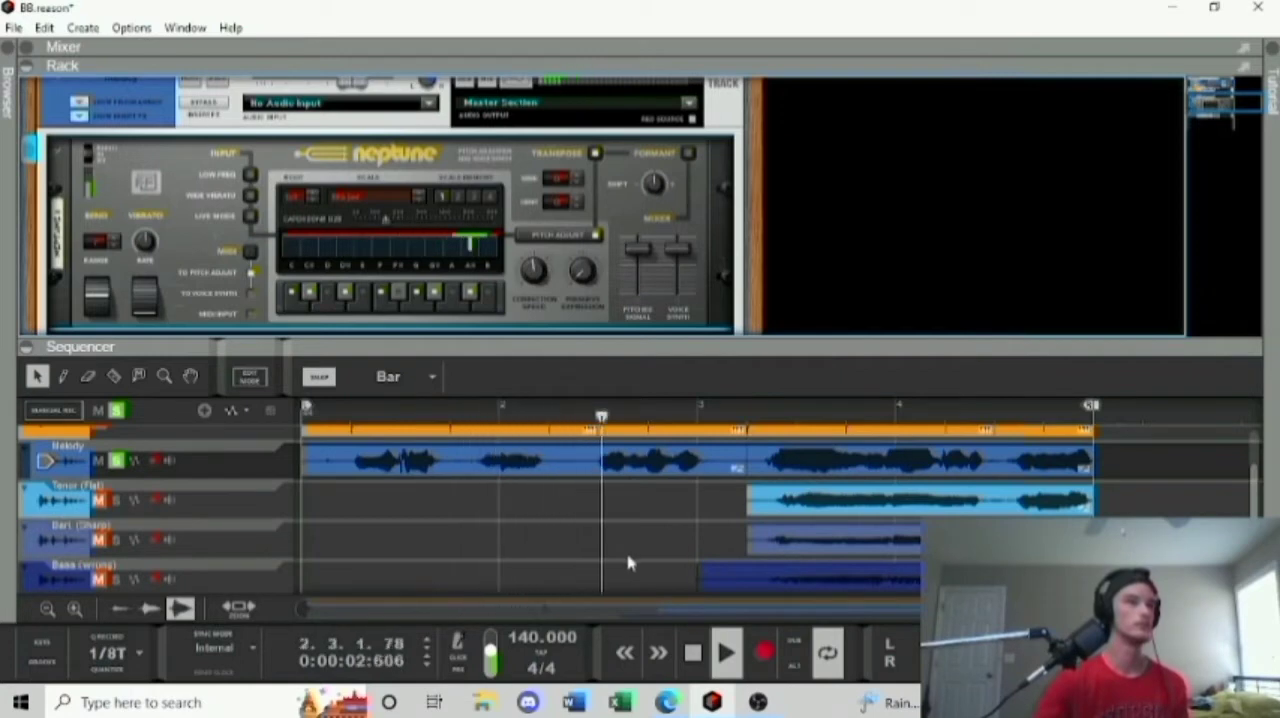
left_click(692, 655)
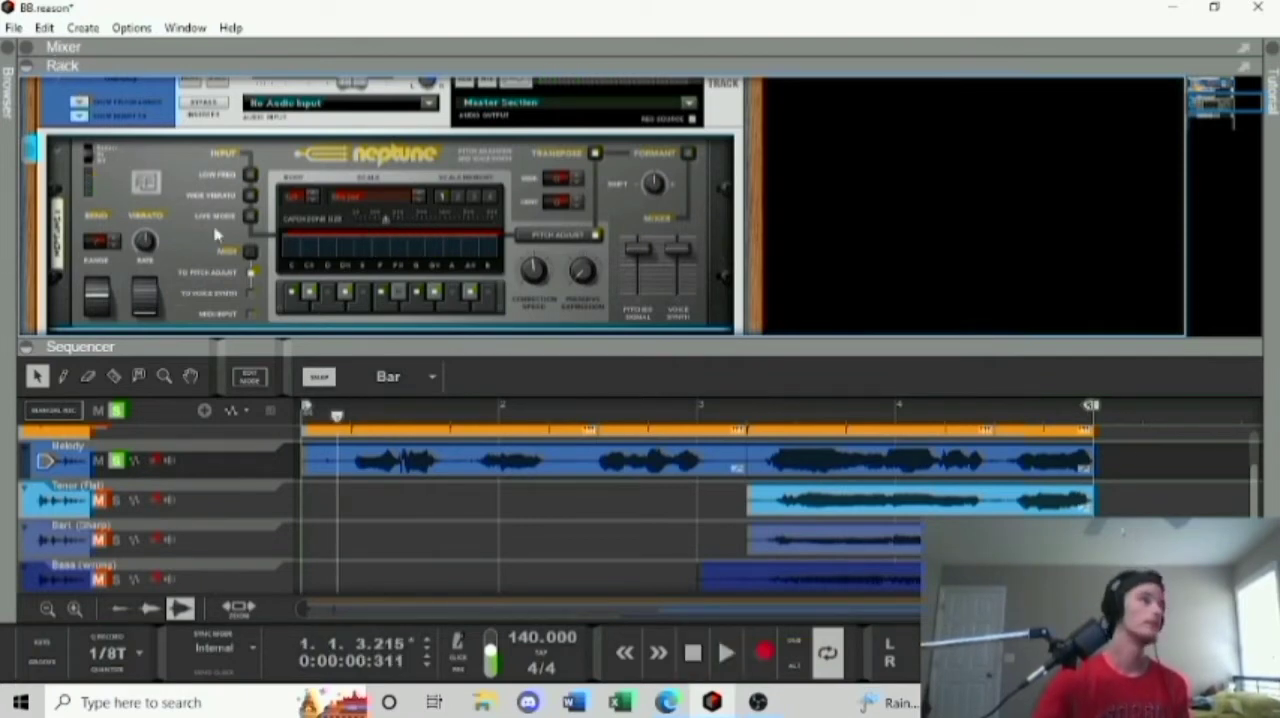
Hide the rack, unsolo the Melody track, and play all tracks together before stopping near the loop start.
left_click(30, 65)
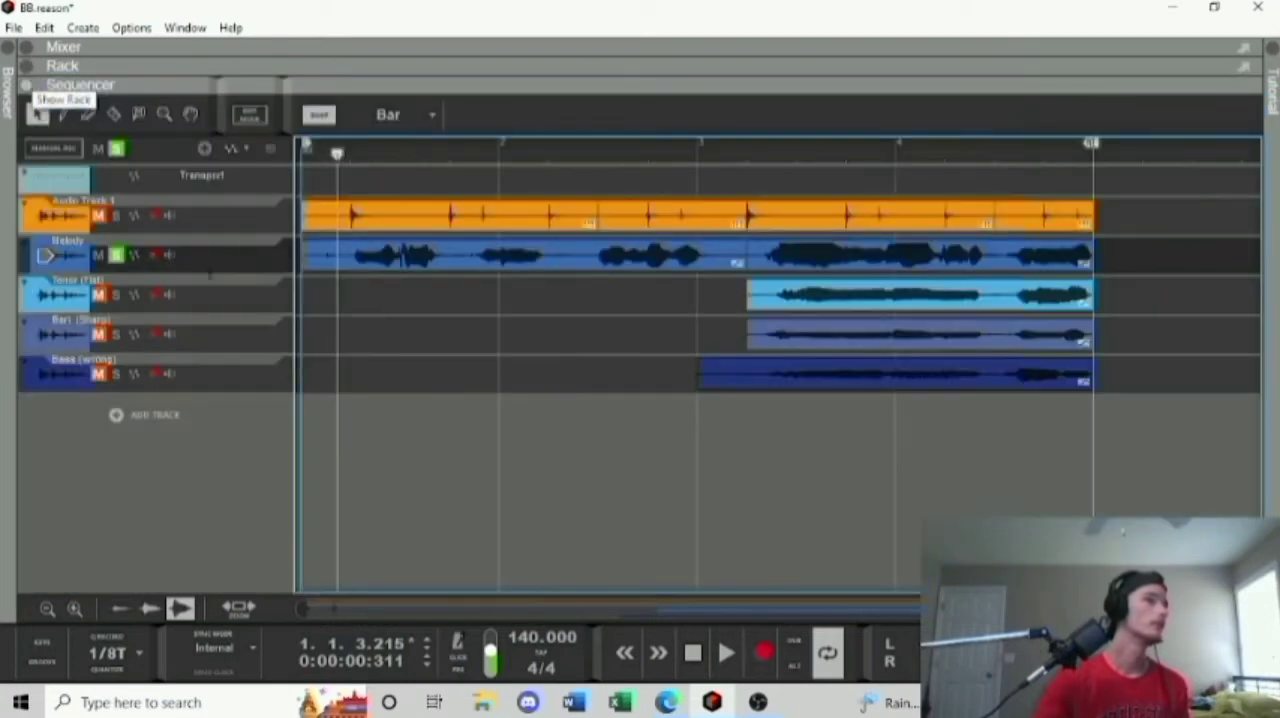
left_click(116, 255)
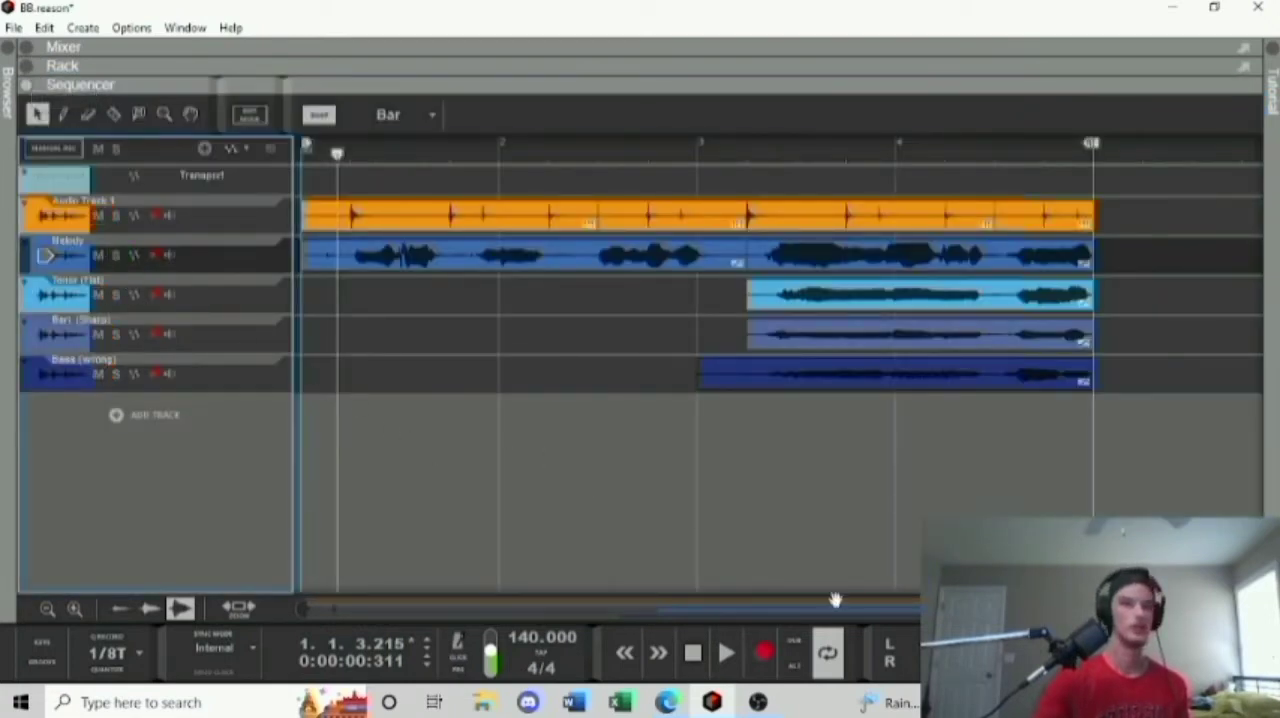
left_click(726, 652)
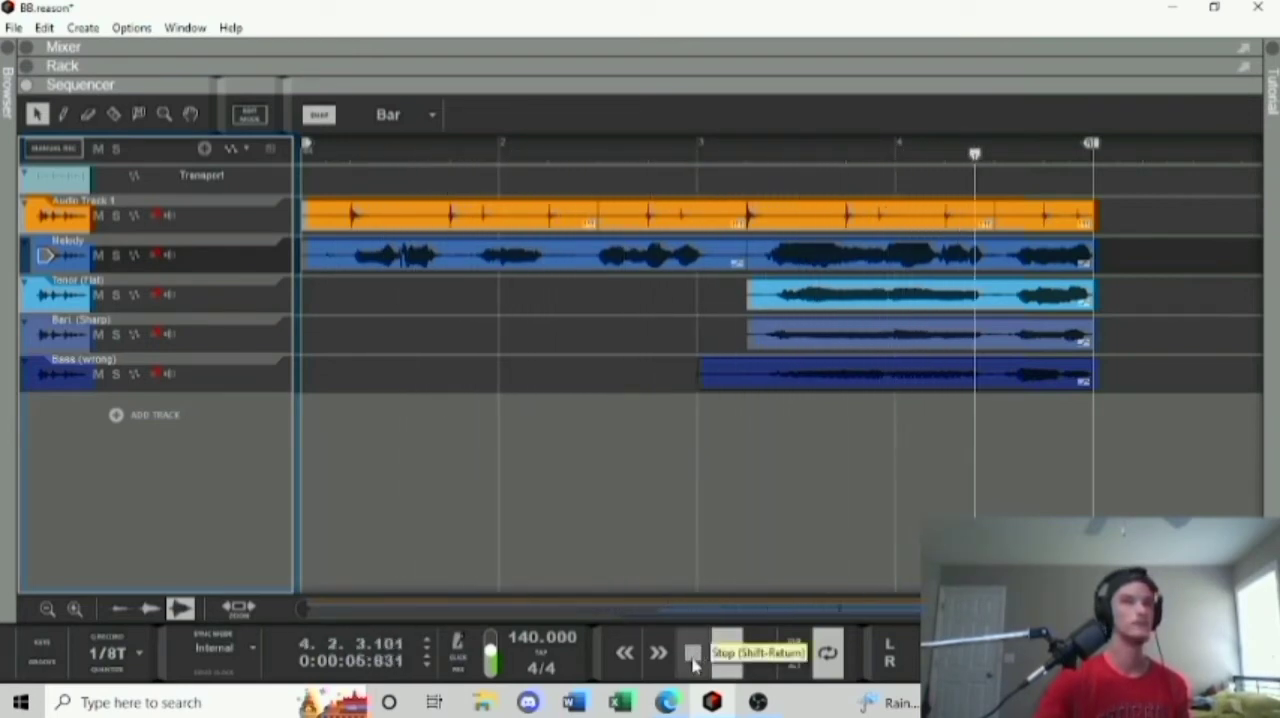
left_click(693, 655)
left_click(693, 655)
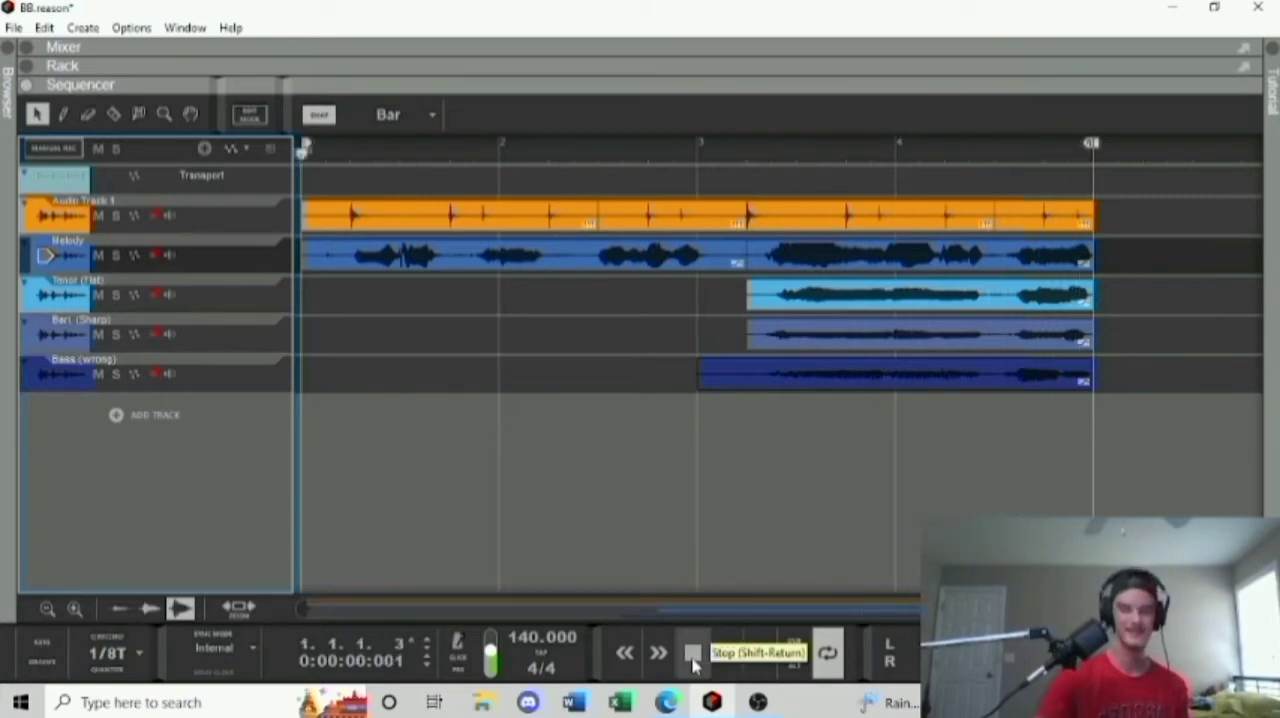
Place the playhead at bar 3 and examine the Tenor, Bari and Bass clips and the first Melody clip.
left_click(684, 160)
left_click_drag(728, 276, 843, 407)
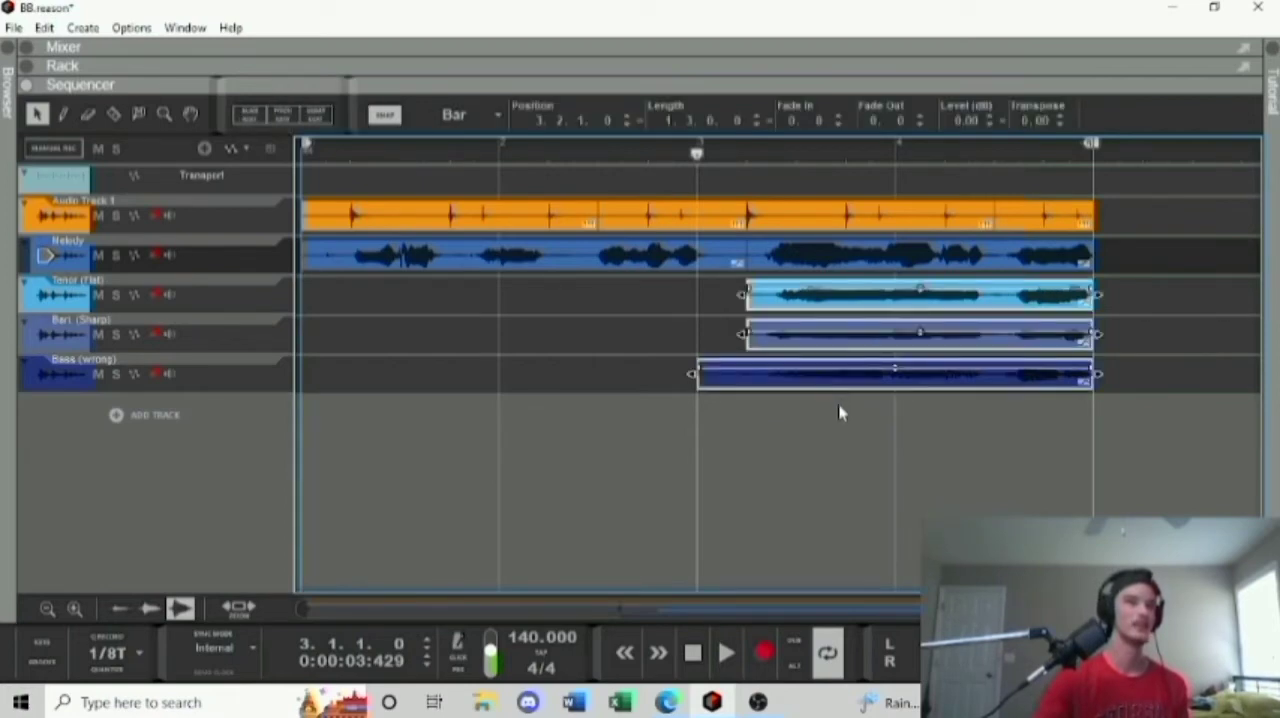
left_click(621, 330)
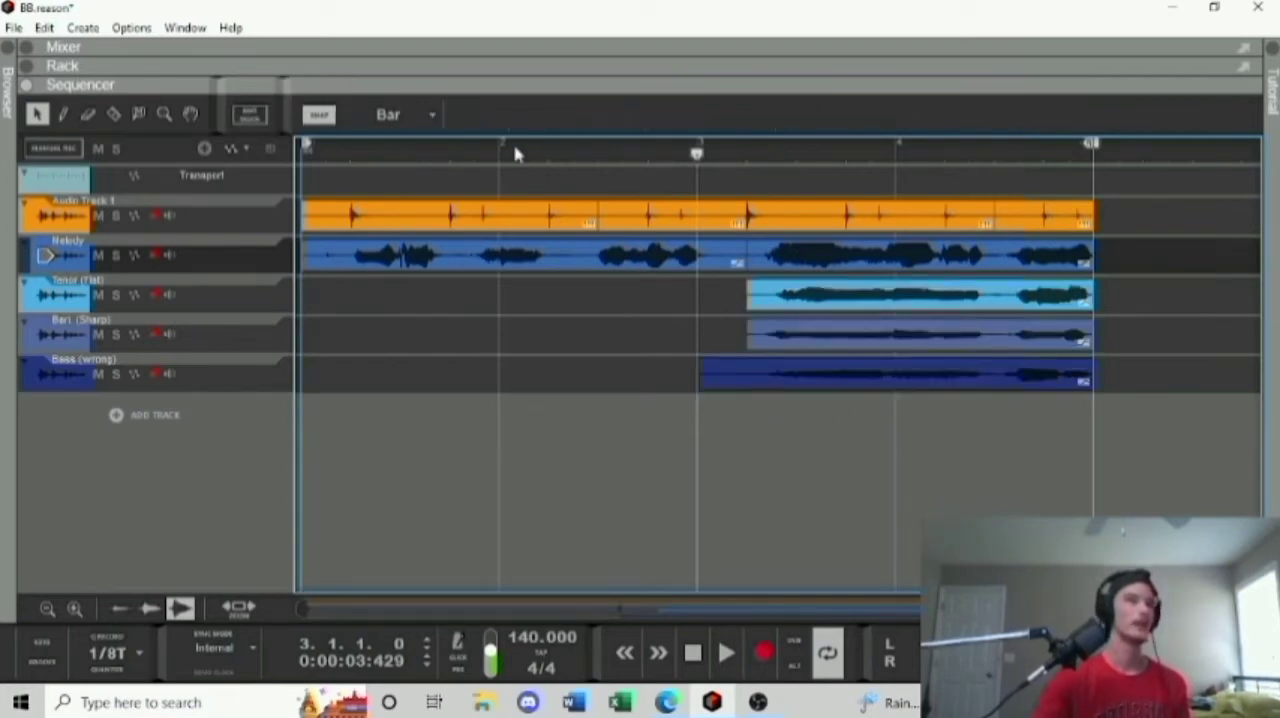
left_click(372, 263)
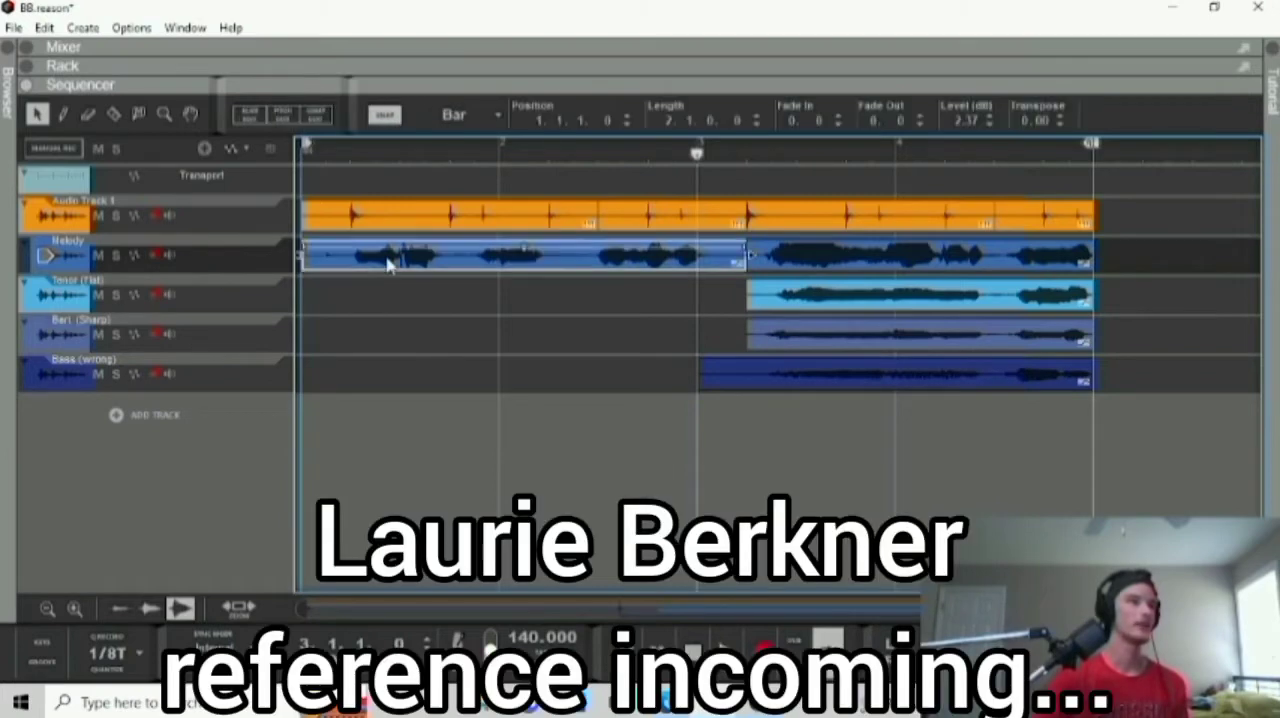
left_click(433, 349)
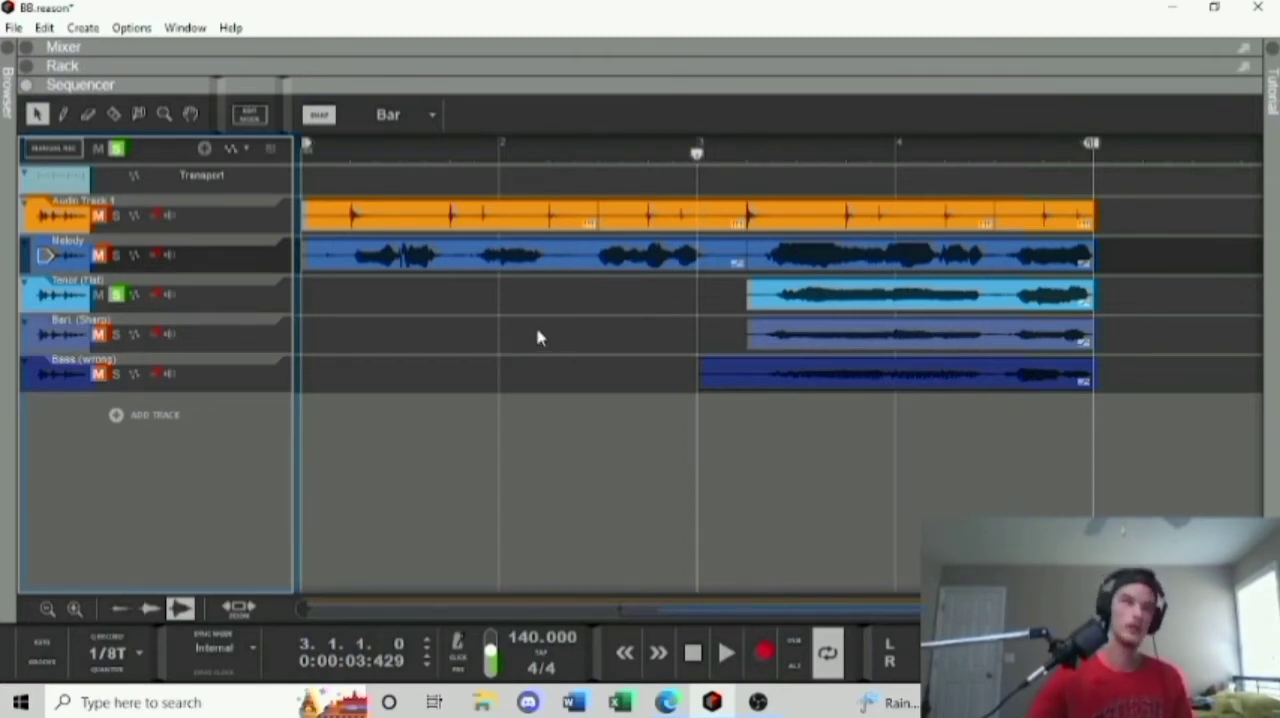
Play the soloed Tenor (Flat) track from bar 3, then return the playhead to bar 3.
left_click(726, 653)
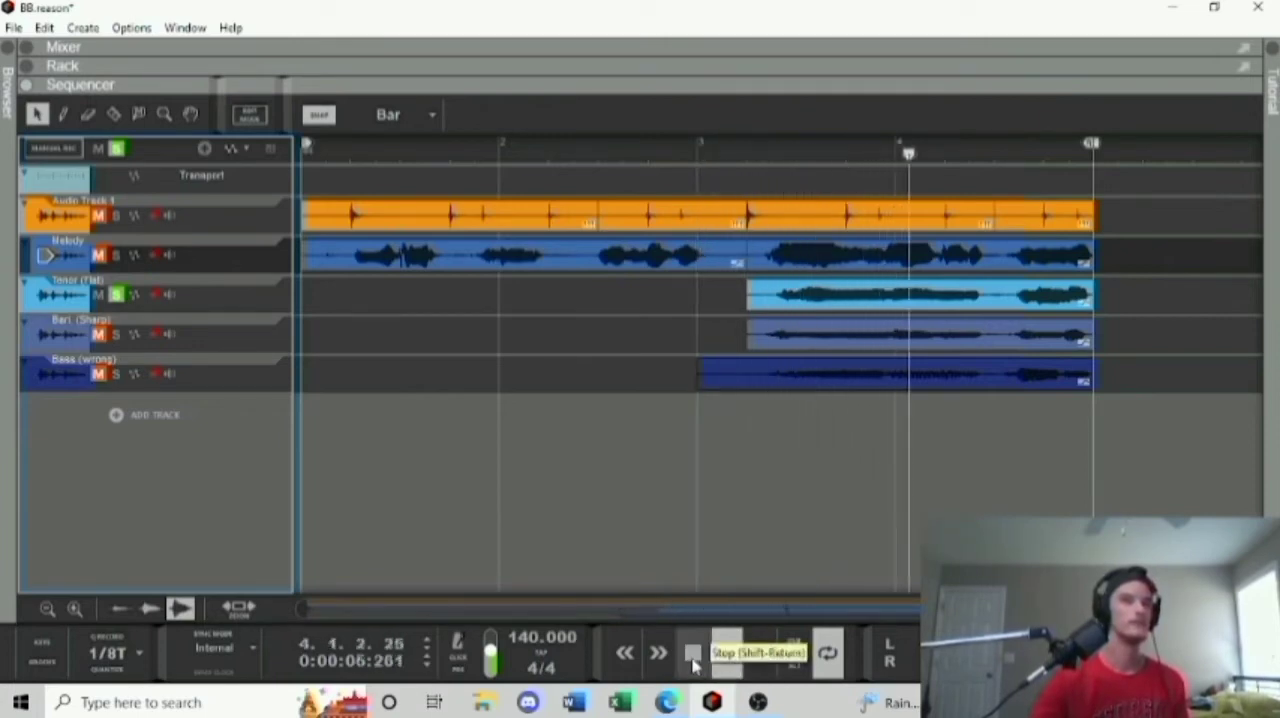
left_click(693, 655)
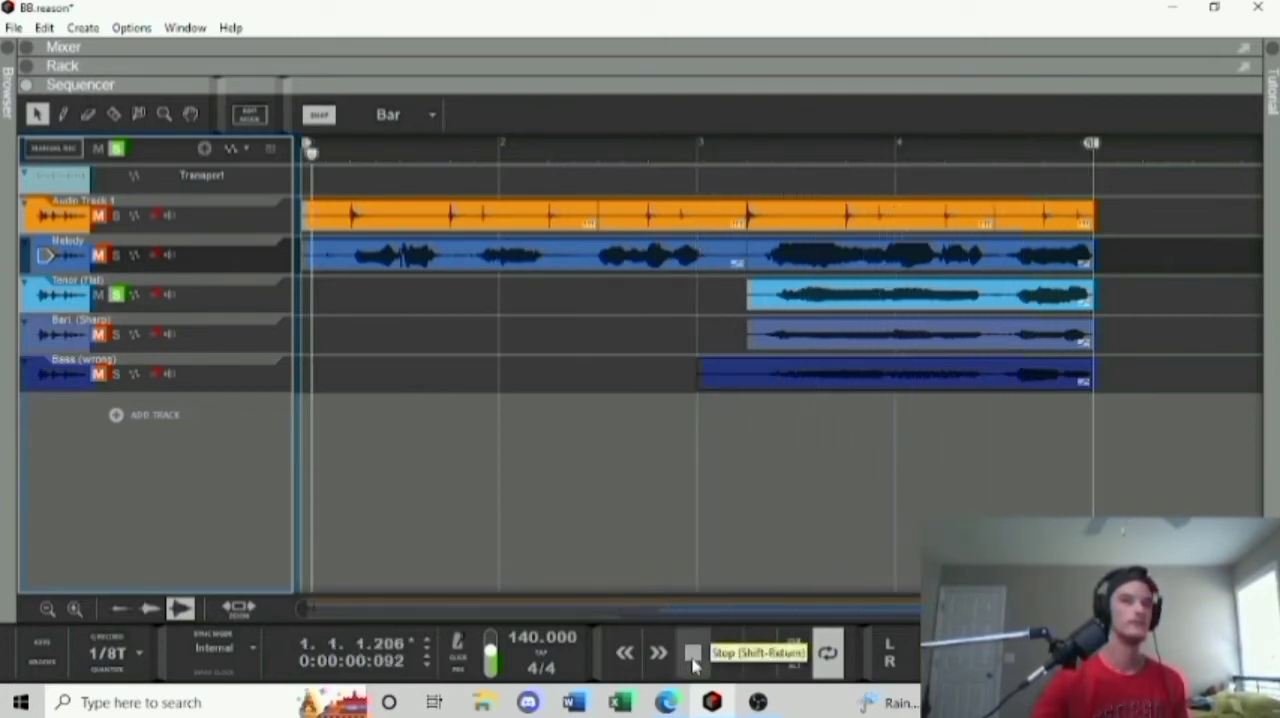
left_click(698, 155)
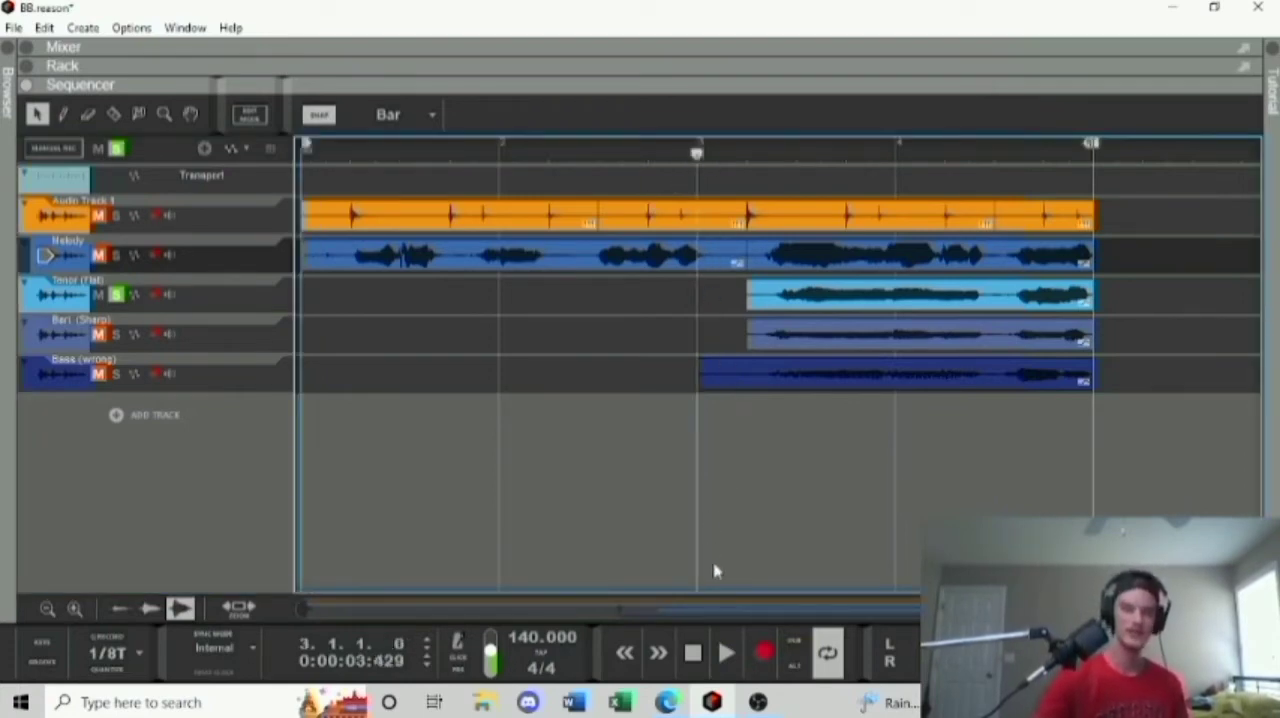
Open the Tenor (Flat) clip in pitch edit mode and bring its notes into close view.
left_click(822, 312)
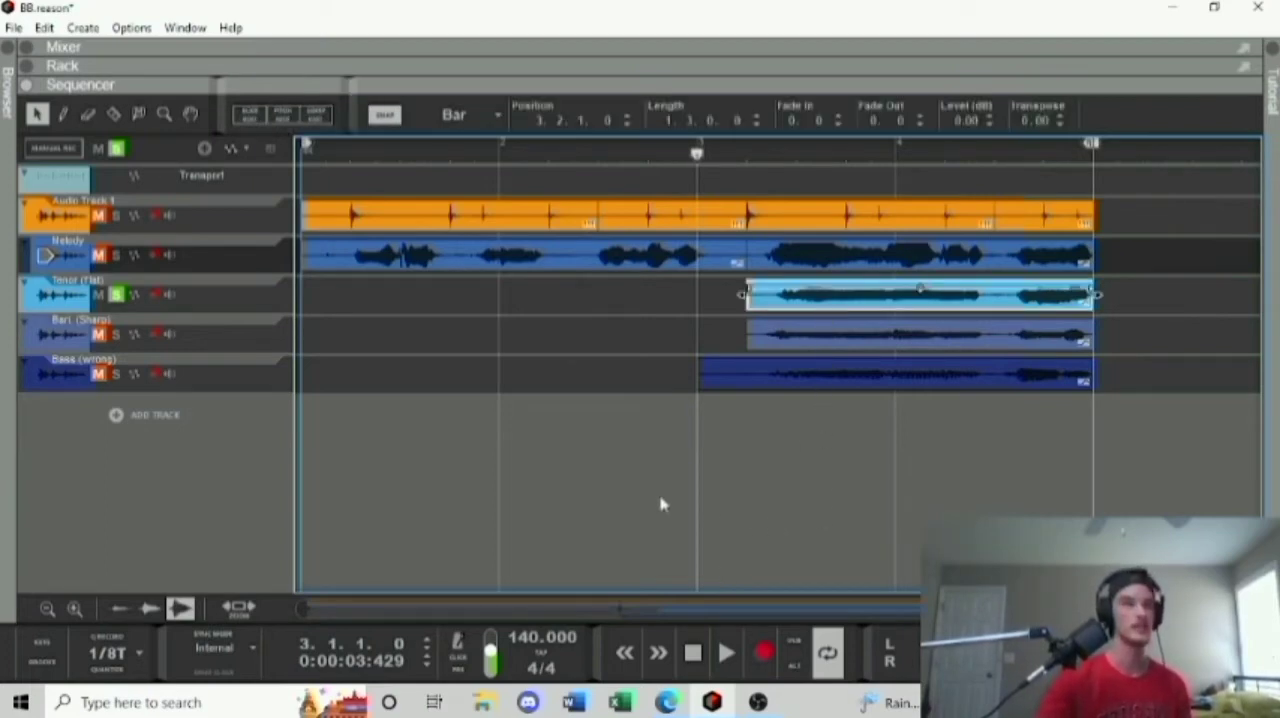
left_click(282, 113)
scroll(654, 409, "down", 3)
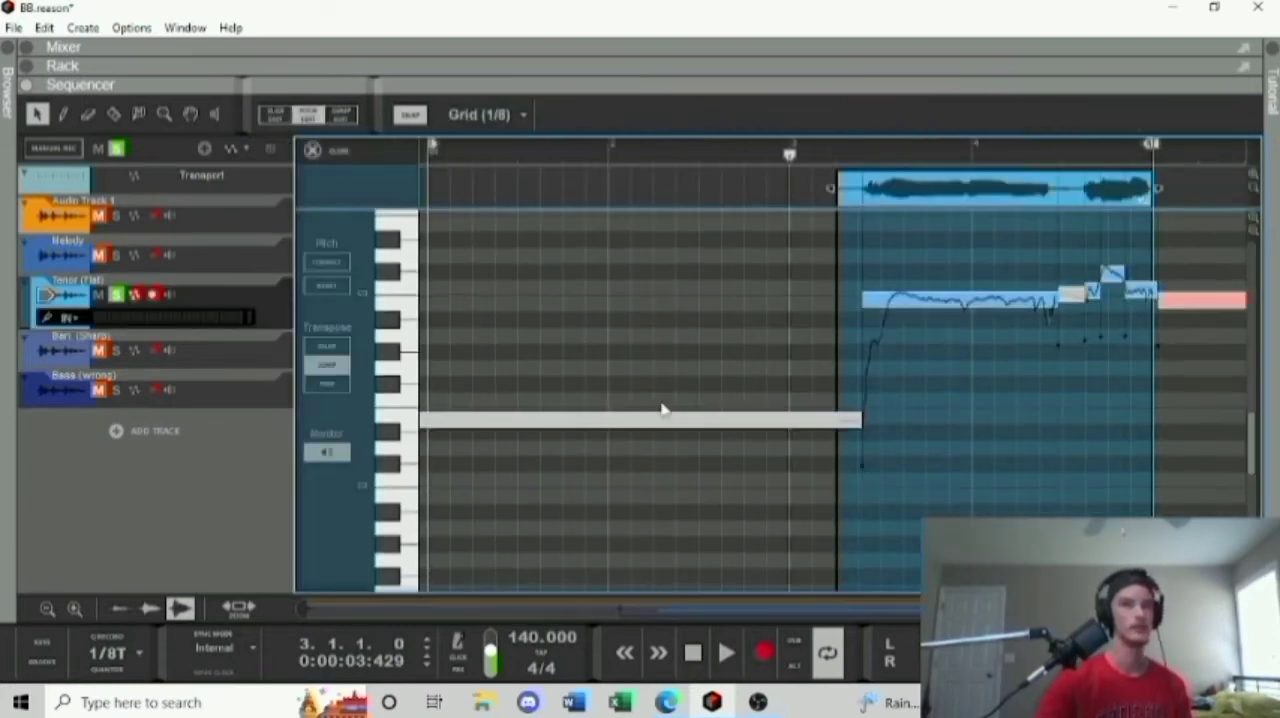
scroll(663, 409, "up", 2)
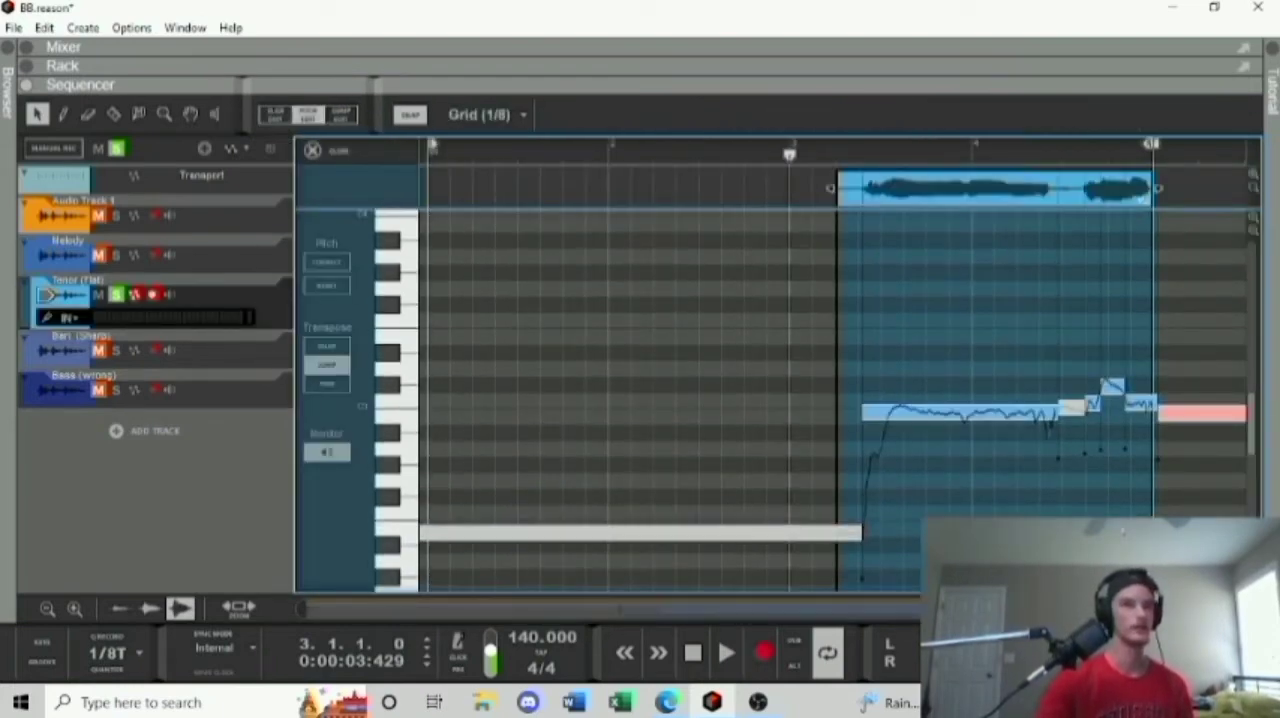
left_click_drag(1022, 608, 815, 597)
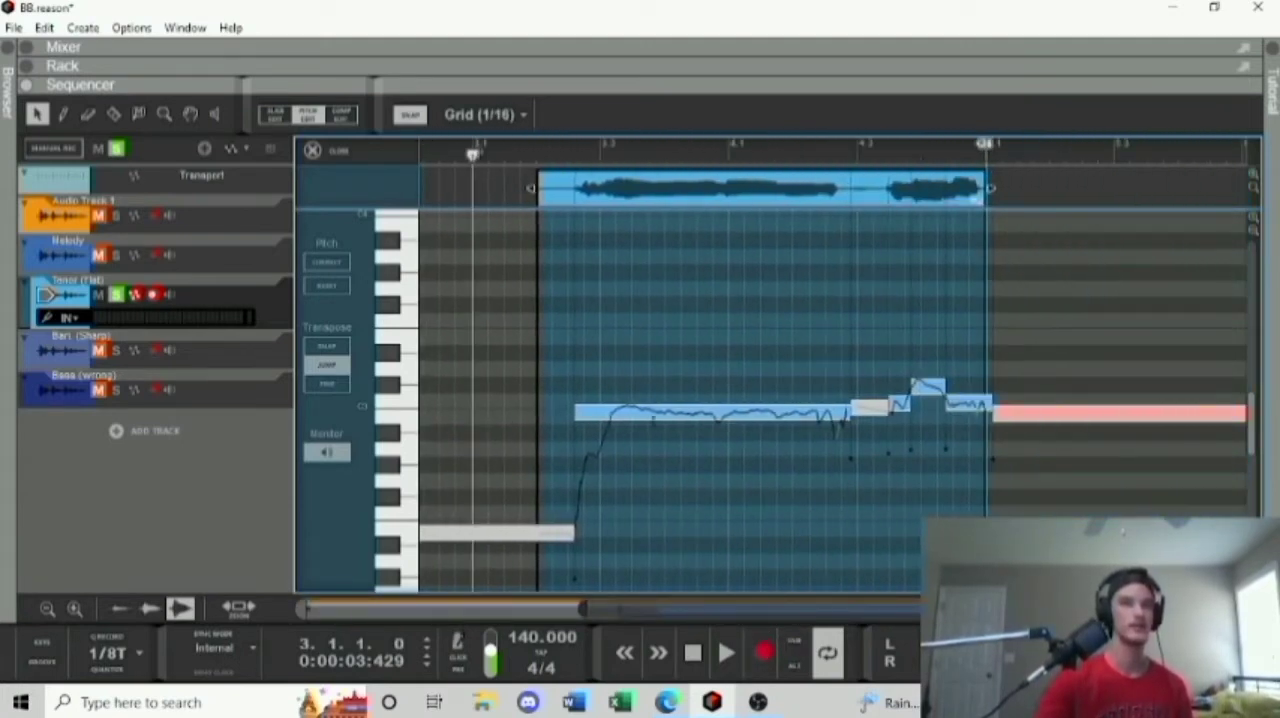
left_click_drag(1079, 608, 900, 631)
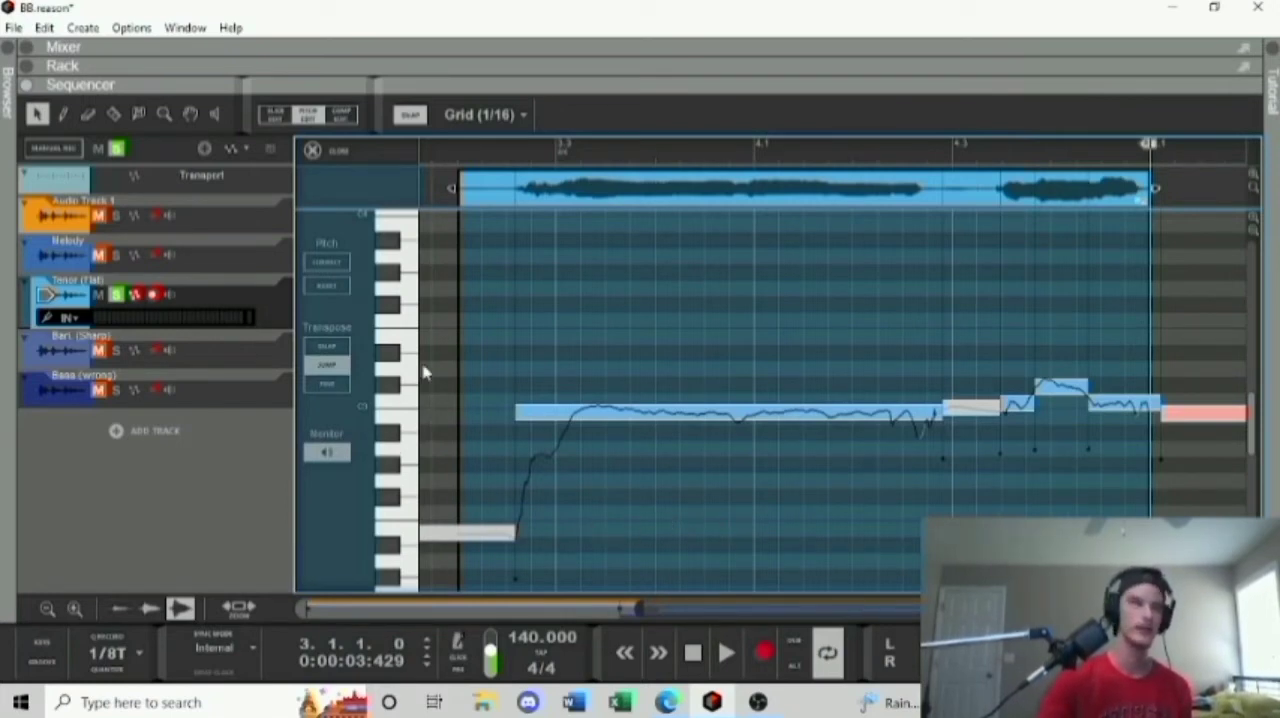
Play the Tenor (Flat) clip from position 3.2.2, then return the playhead to the start of the song.
left_click(480, 153)
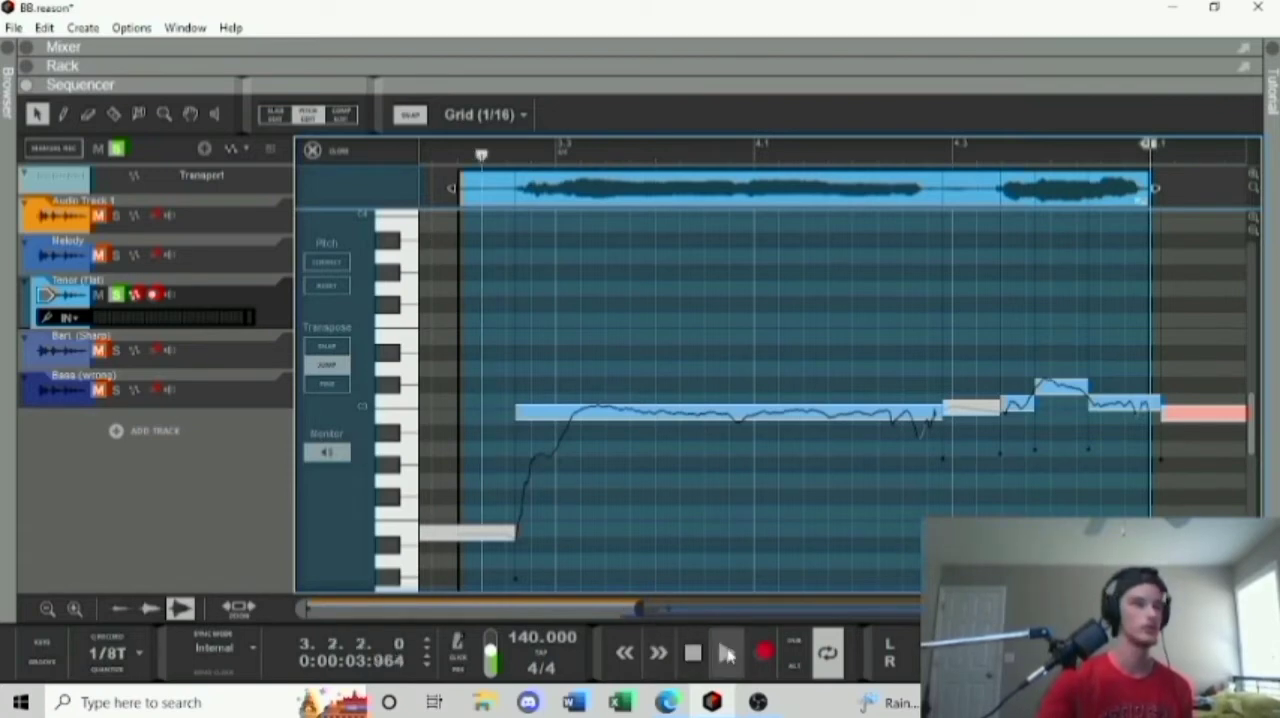
left_click(727, 653)
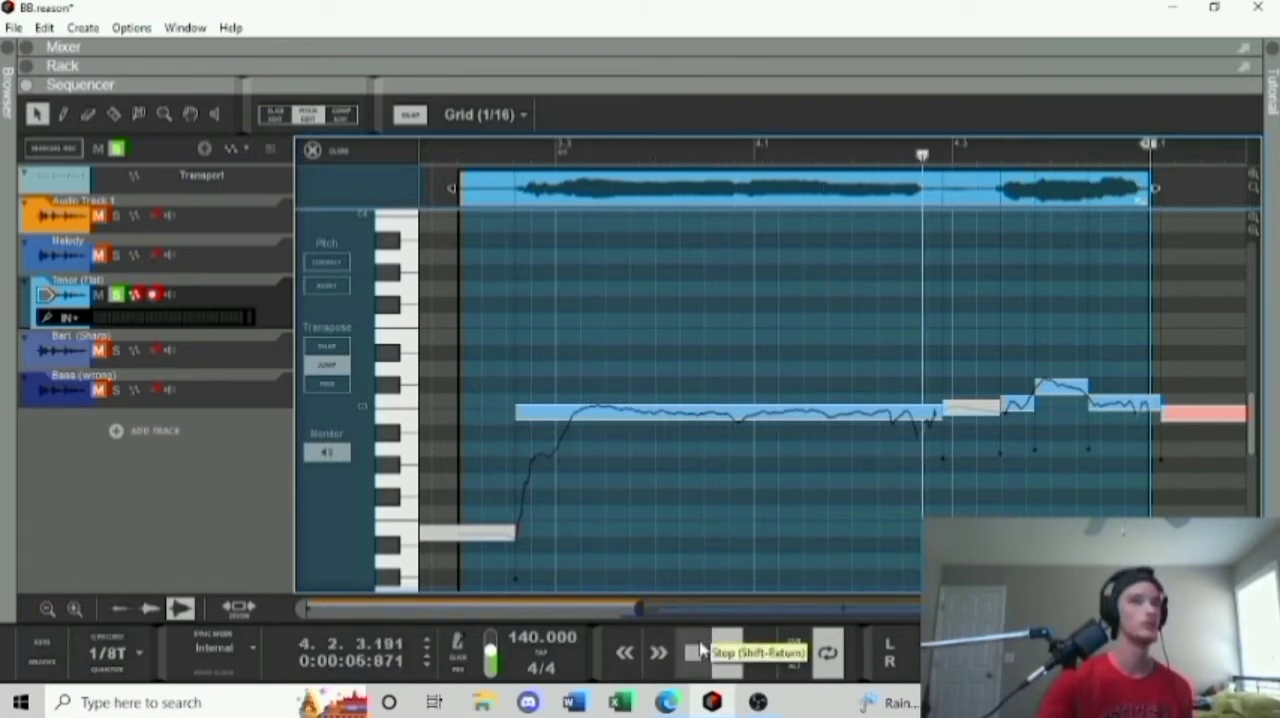
left_click(701, 650)
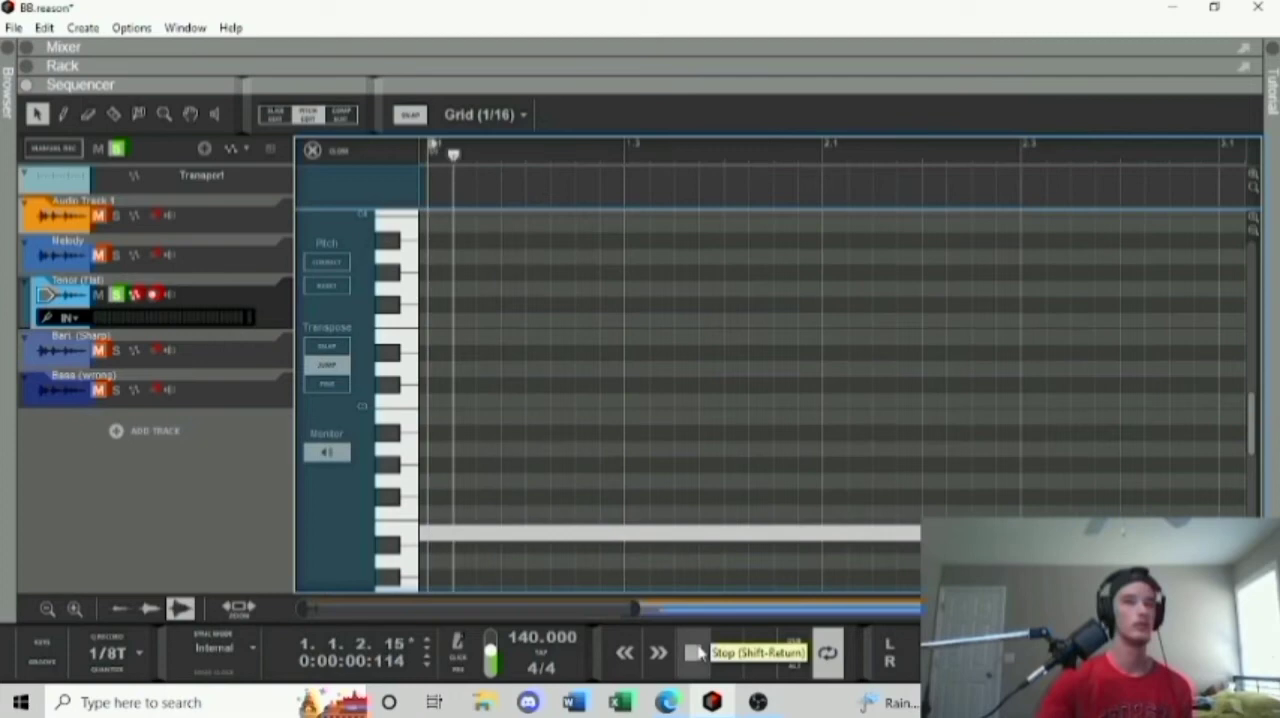
left_click(628, 650)
left_click_drag(596, 609, 944, 610)
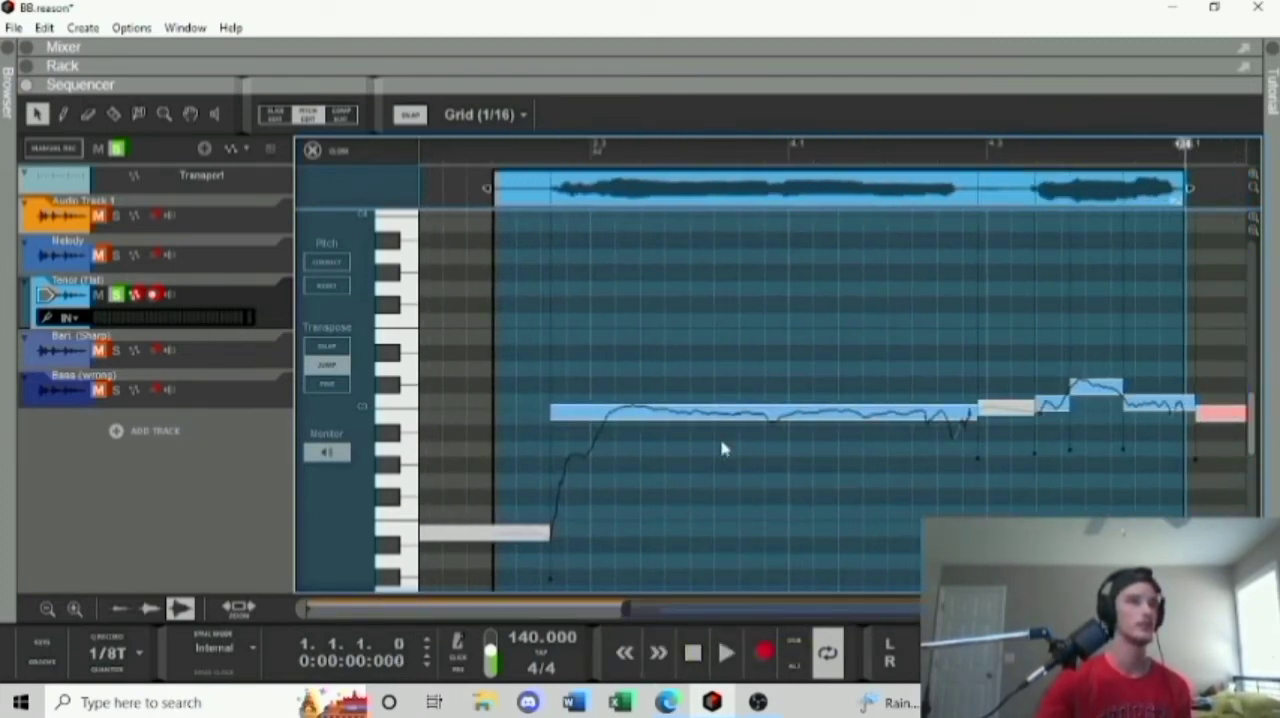
Correct the pitch of the long tenor note and raise it to C3.
left_click(725, 413)
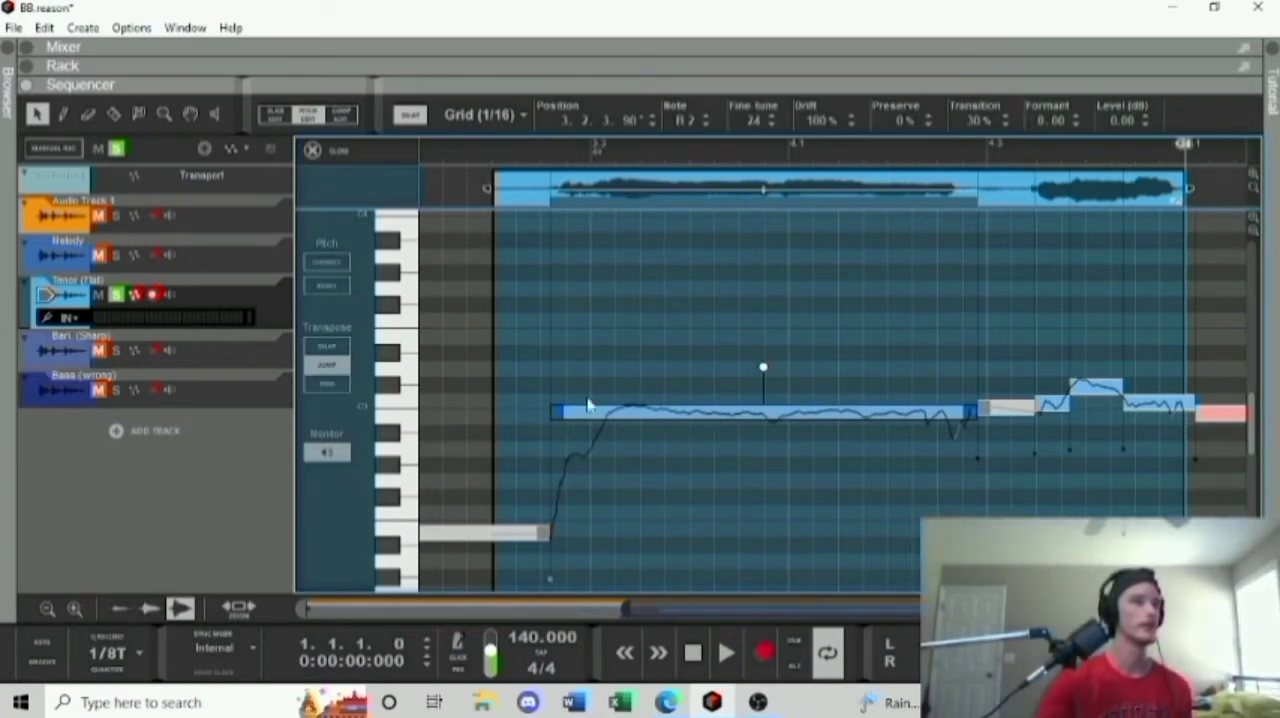
left_click(337, 268)
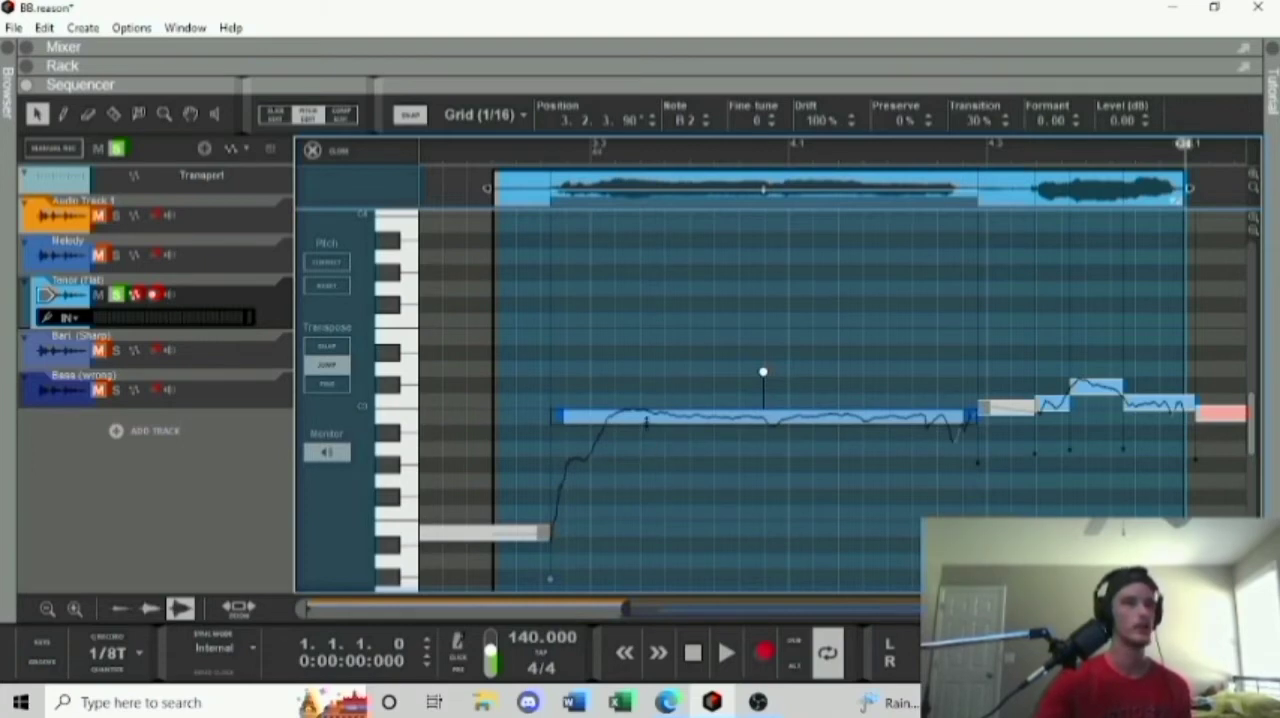
left_click_drag(646, 417, 645, 399)
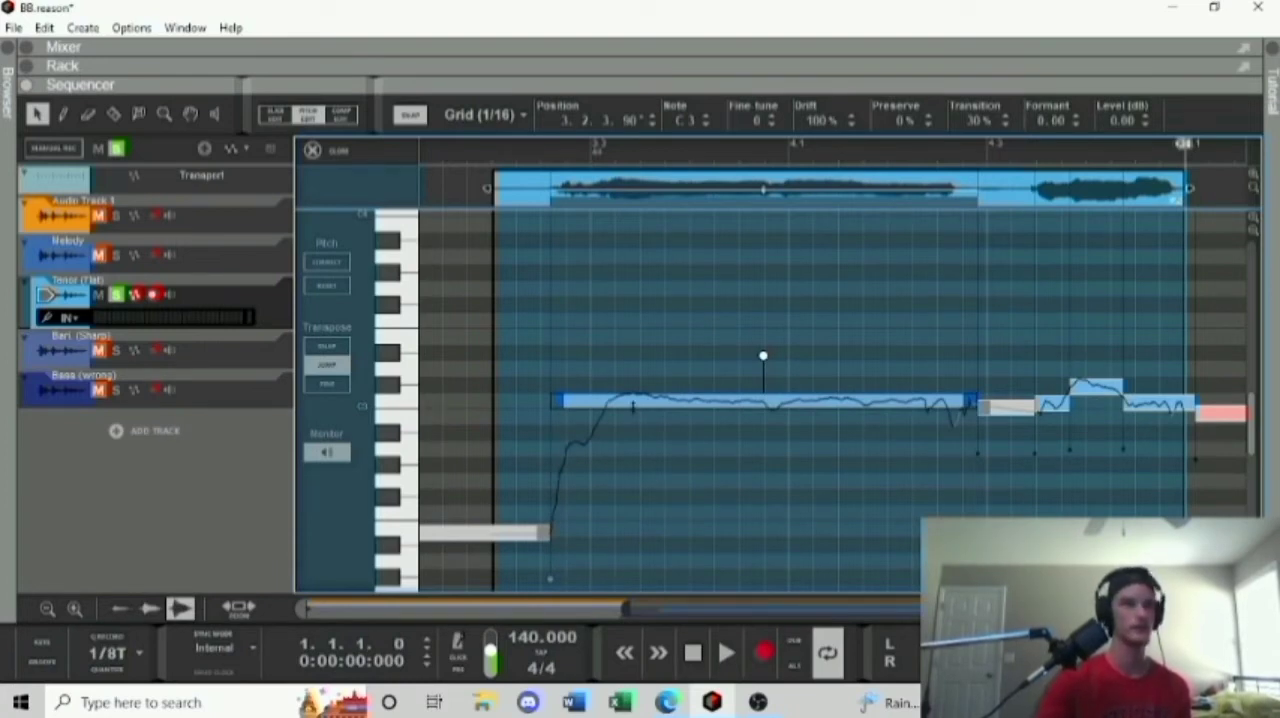
mouse_move(633, 404)
left_mouse_down()
mouse_move(625, 578)
mouse_move(620, 320)
mouse_move(617, 511)
mouse_move(620, 398)
left_mouse_up()
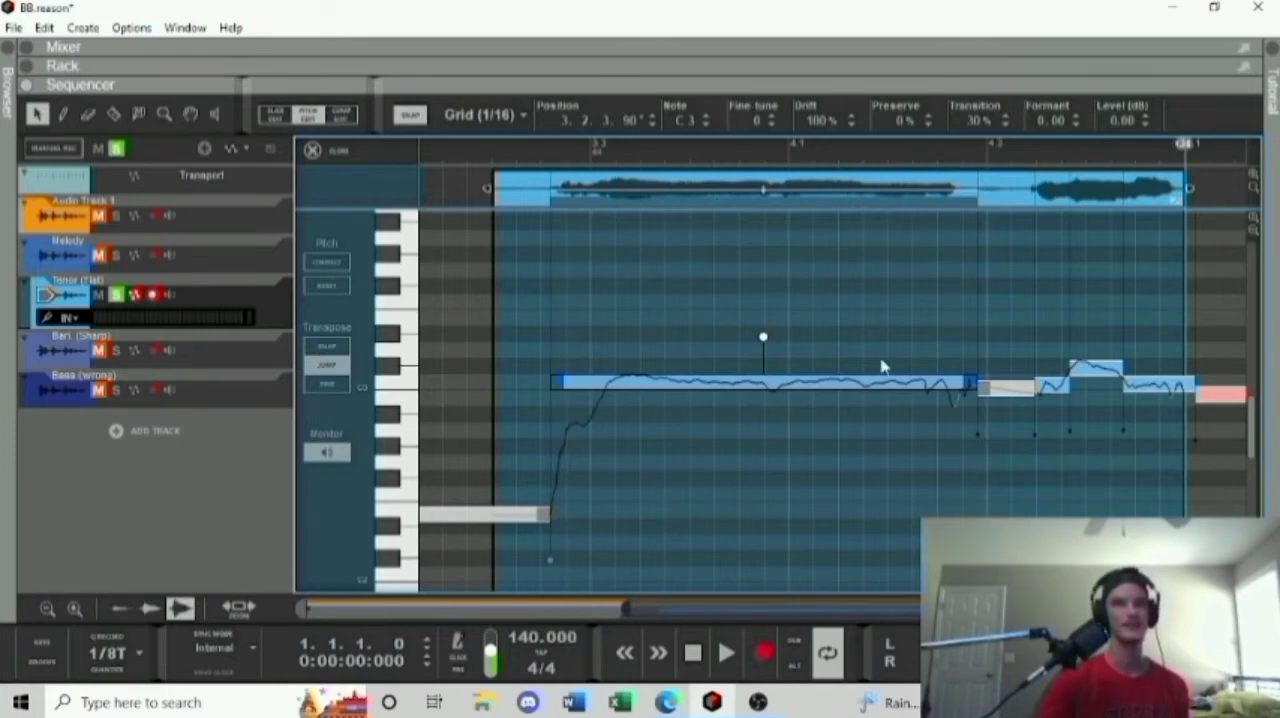
Select the three short notes at the end of the tenor clip together and correct their pitch.
left_click(781, 546)
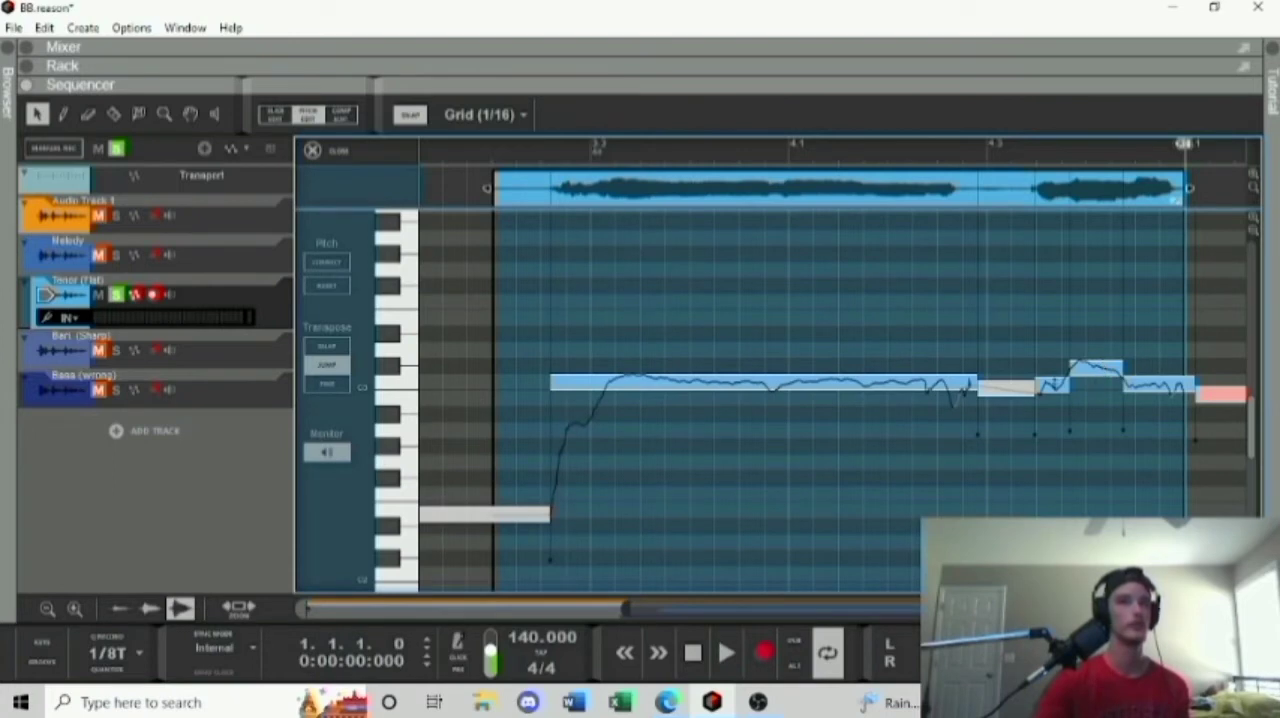
left_click(1052, 385)
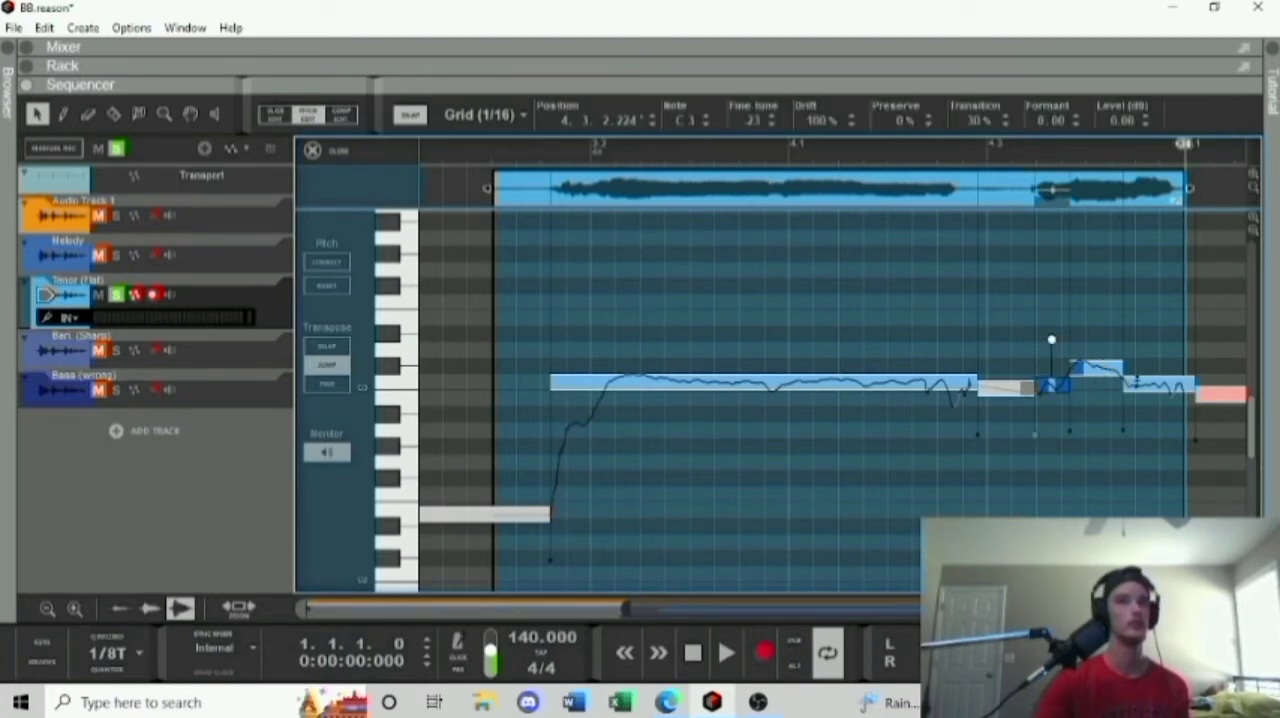
left_click(1136, 382)
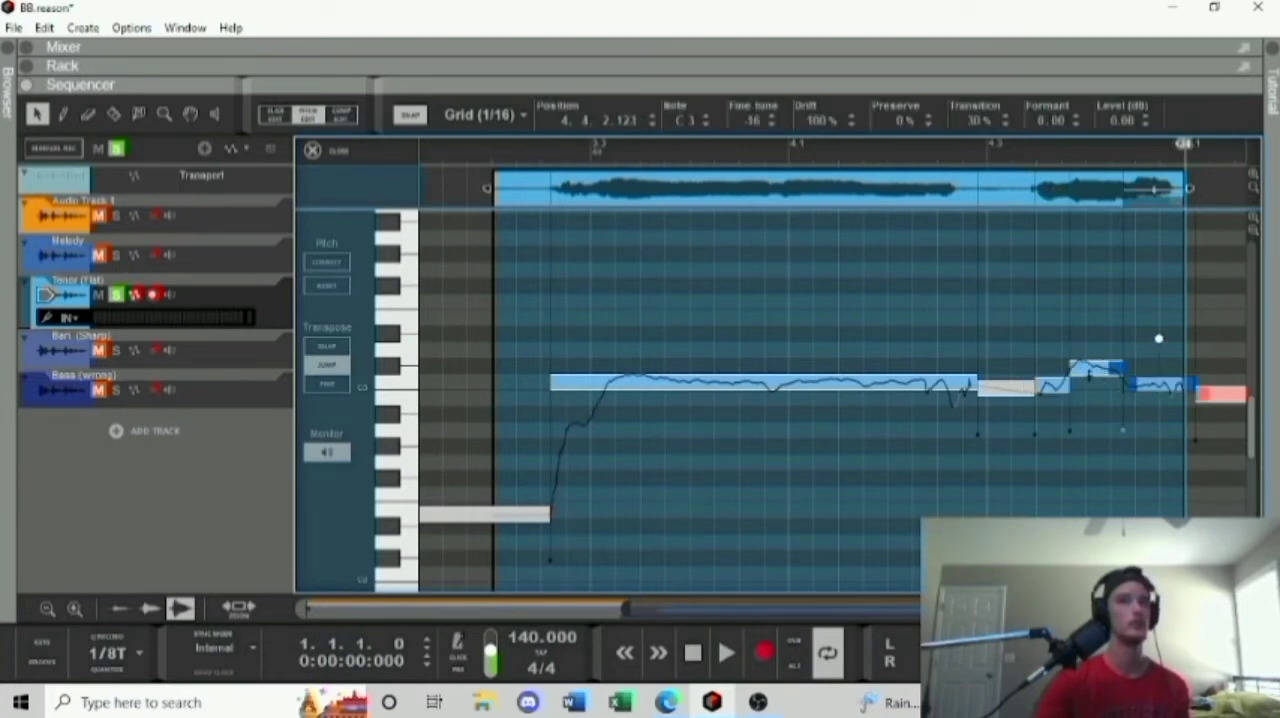
left_click(1089, 375)
left_click_drag(1047, 340, 1180, 445)
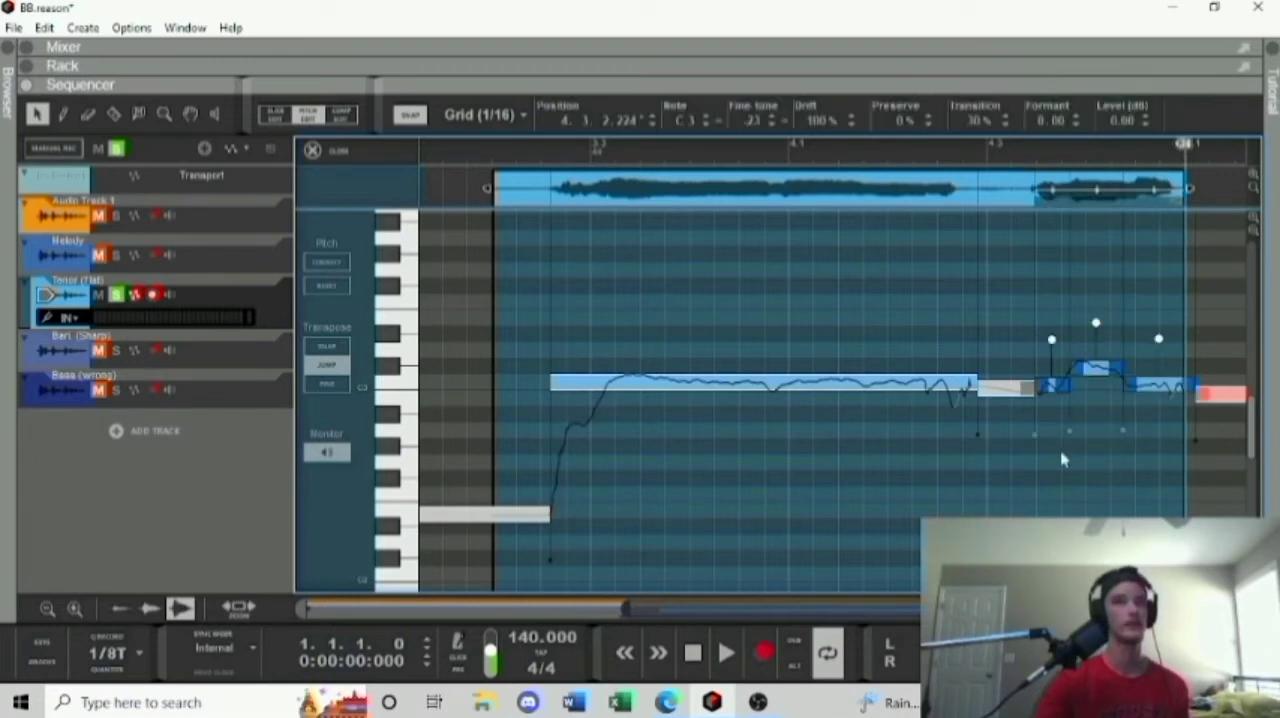
left_click(338, 270)
left_click(1082, 513)
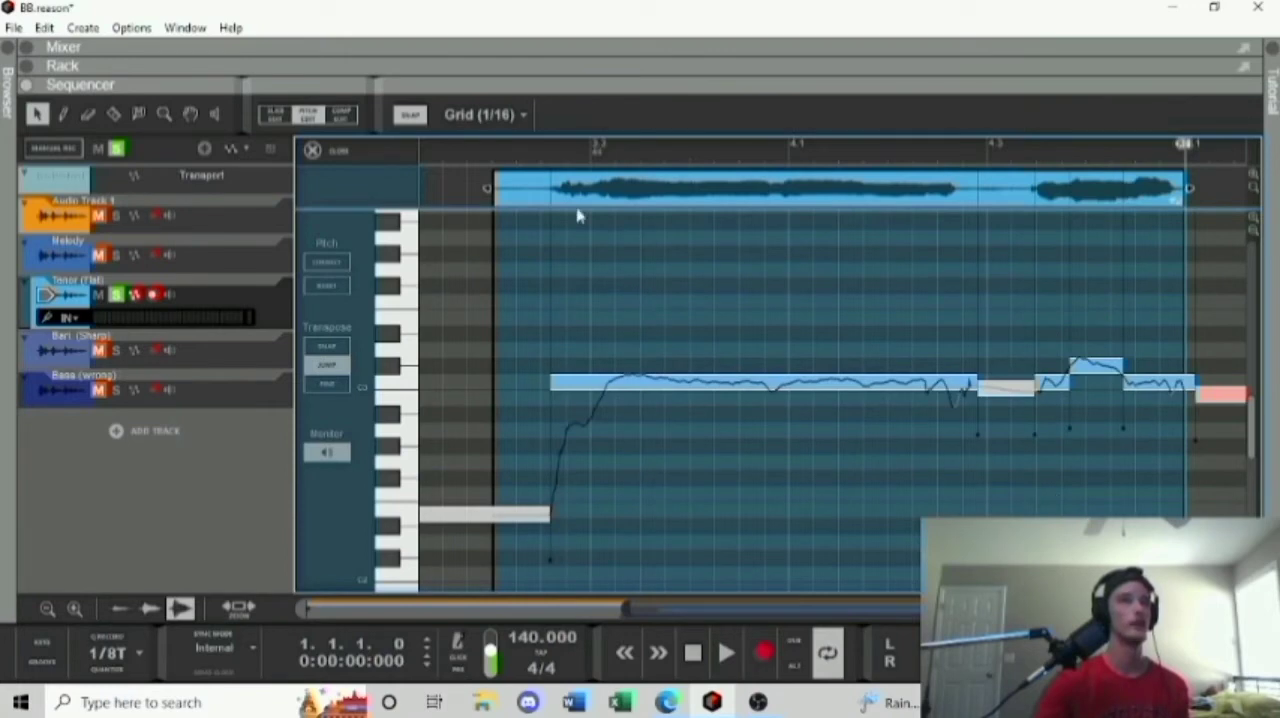
Play the corrected tenor notes from position 3.2.3, stop playback, and close the pitch editor.
left_click(562, 158)
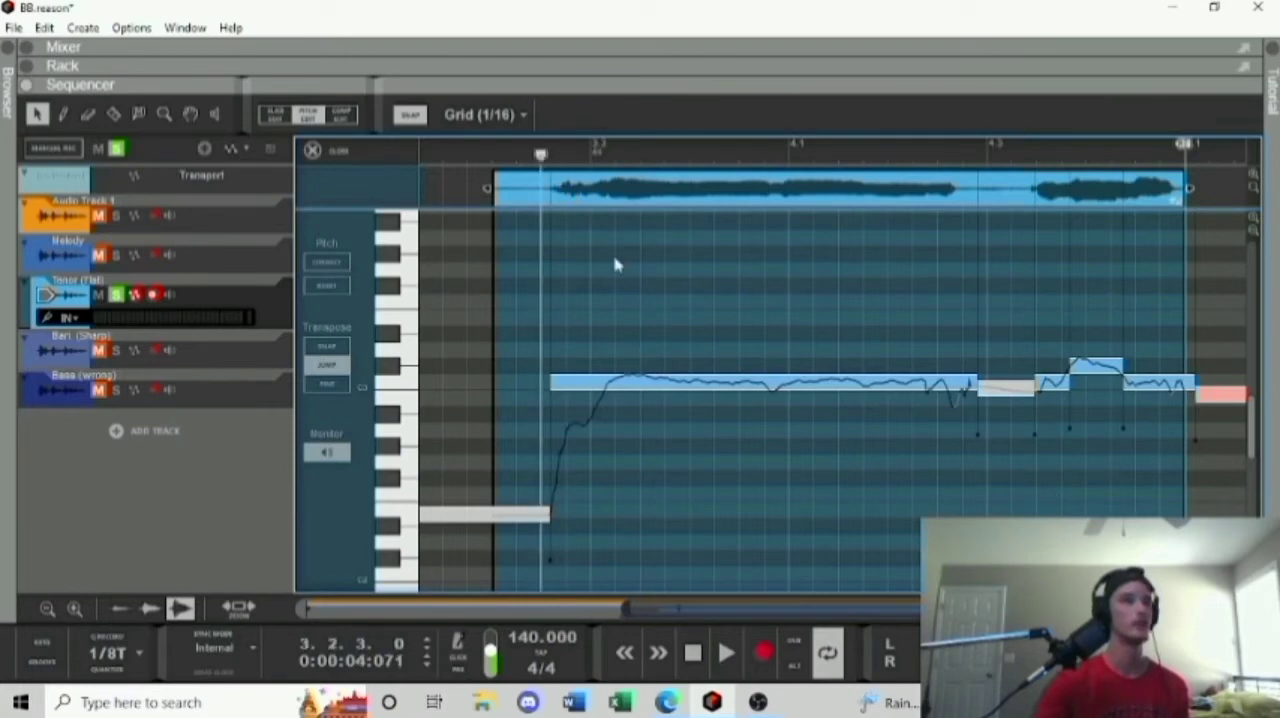
left_click(726, 652)
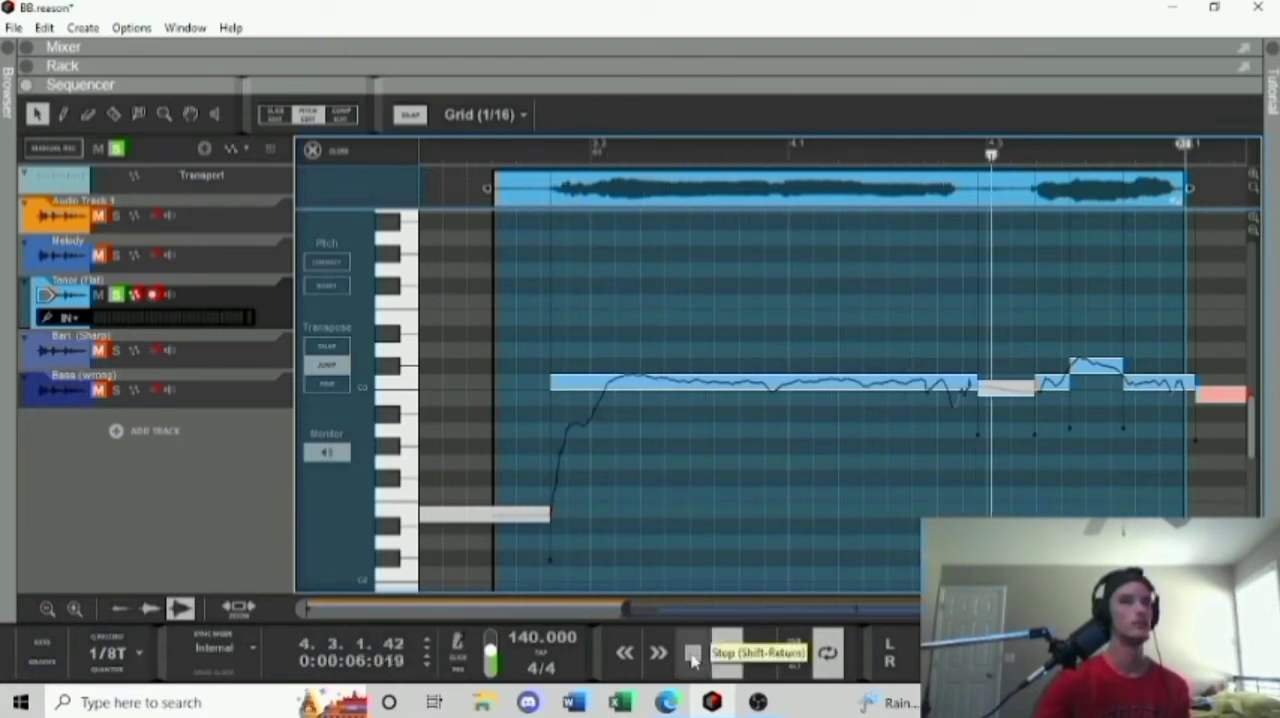
double_click(692, 652)
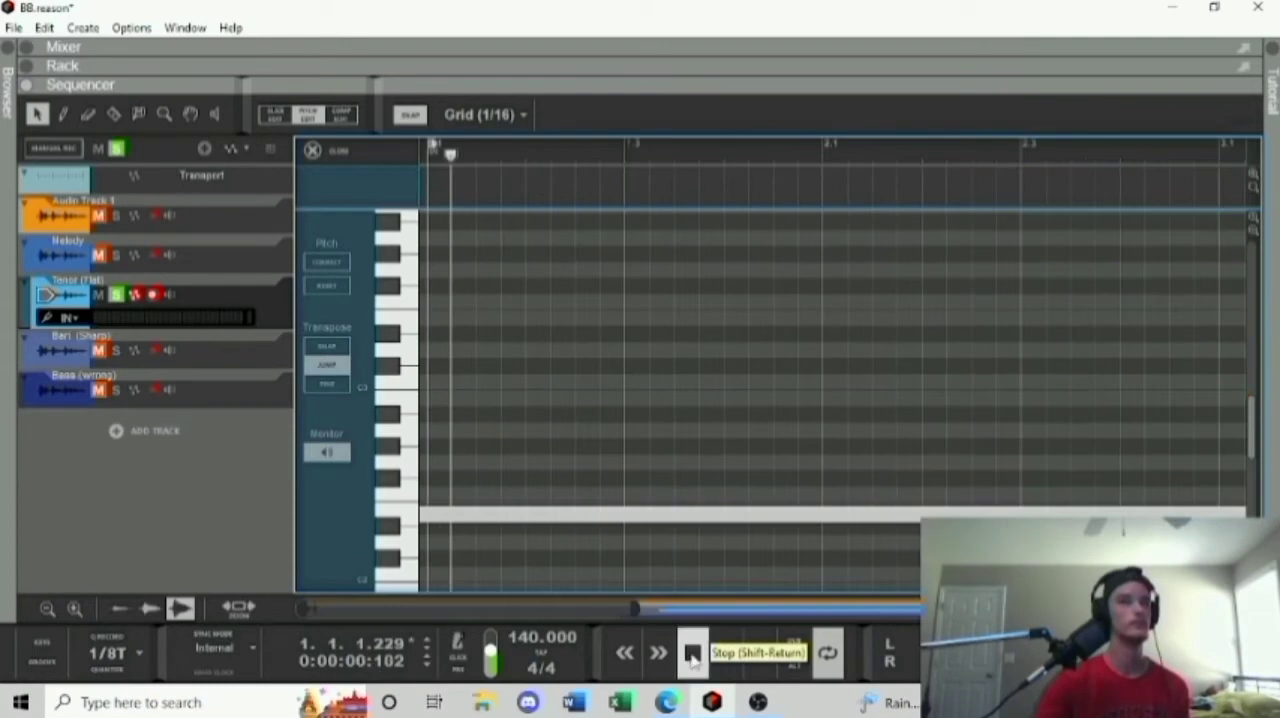
left_click(312, 150)
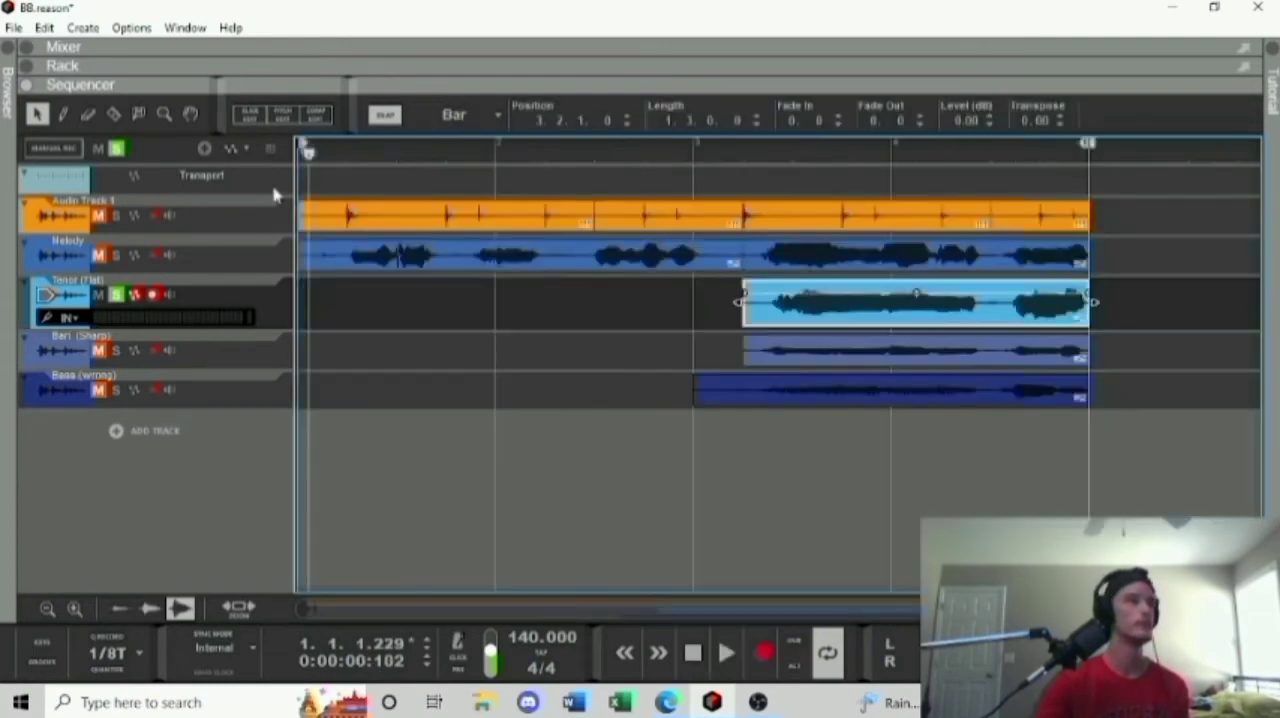
Solo Melody and Audio Track 1 alongside the Tenor track and play them together from bar 2.
left_click(115, 255)
left_click(115, 215)
left_click(455, 162)
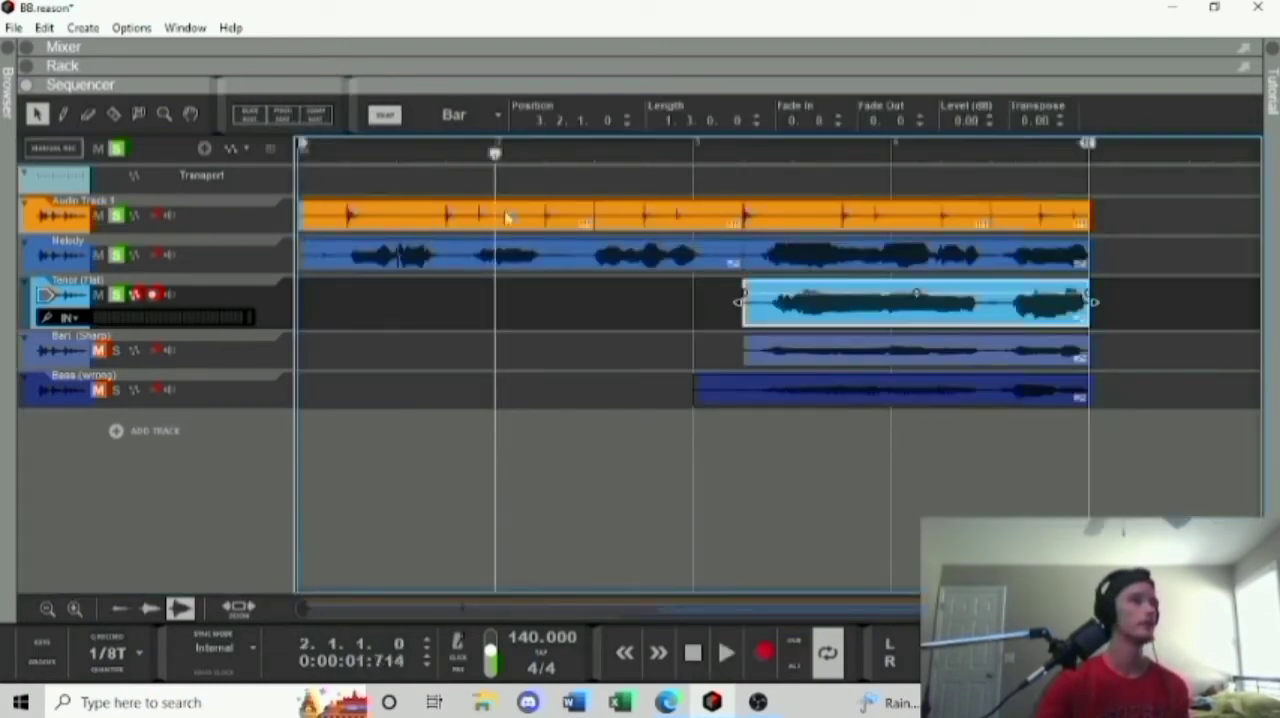
left_click(725, 652)
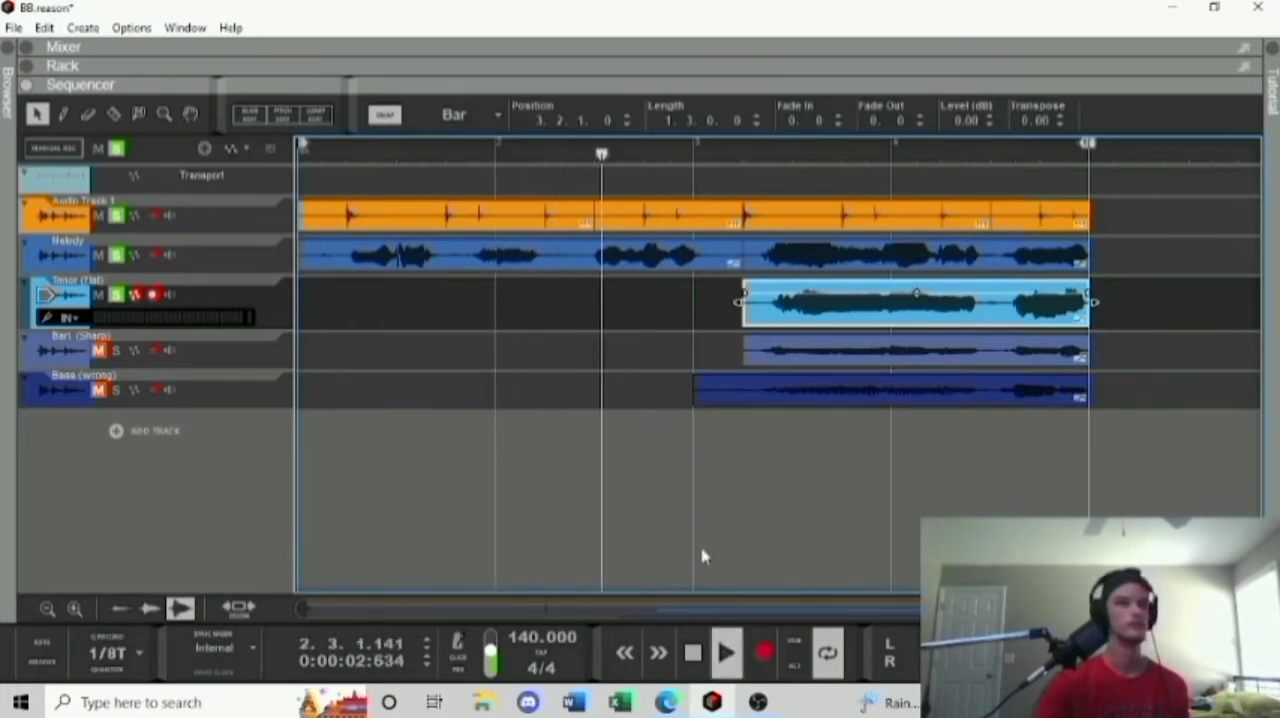
left_click(695, 664)
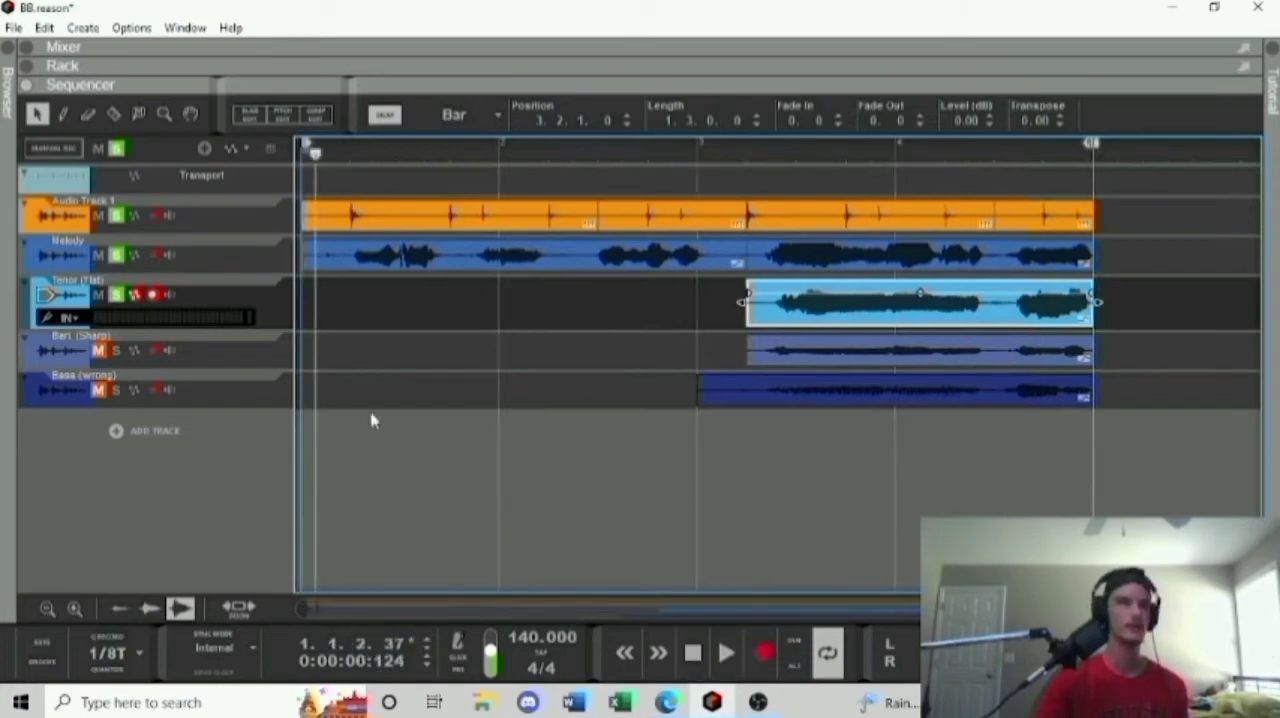
Unsolo Melody and Audio Track 1, reopen the Tenor (Flat) clip for pitch editing, and select its long note.
left_click(128, 265)
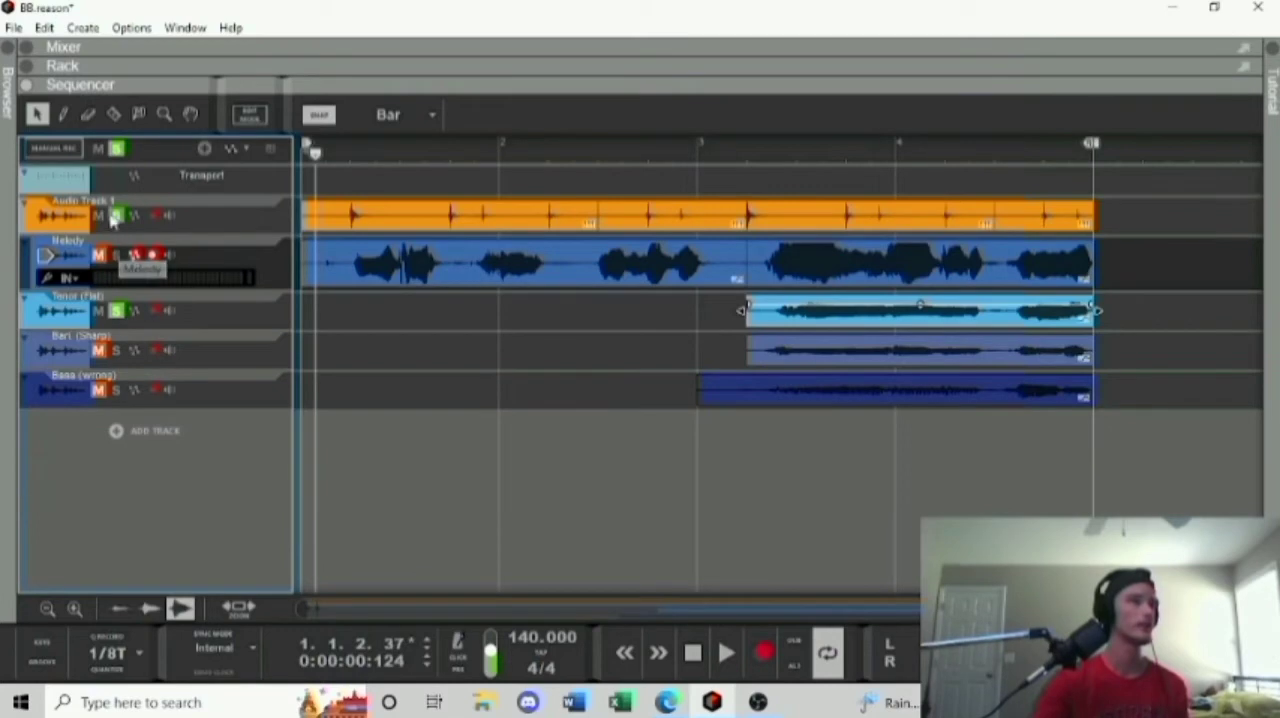
double_click(810, 327)
left_click(771, 384)
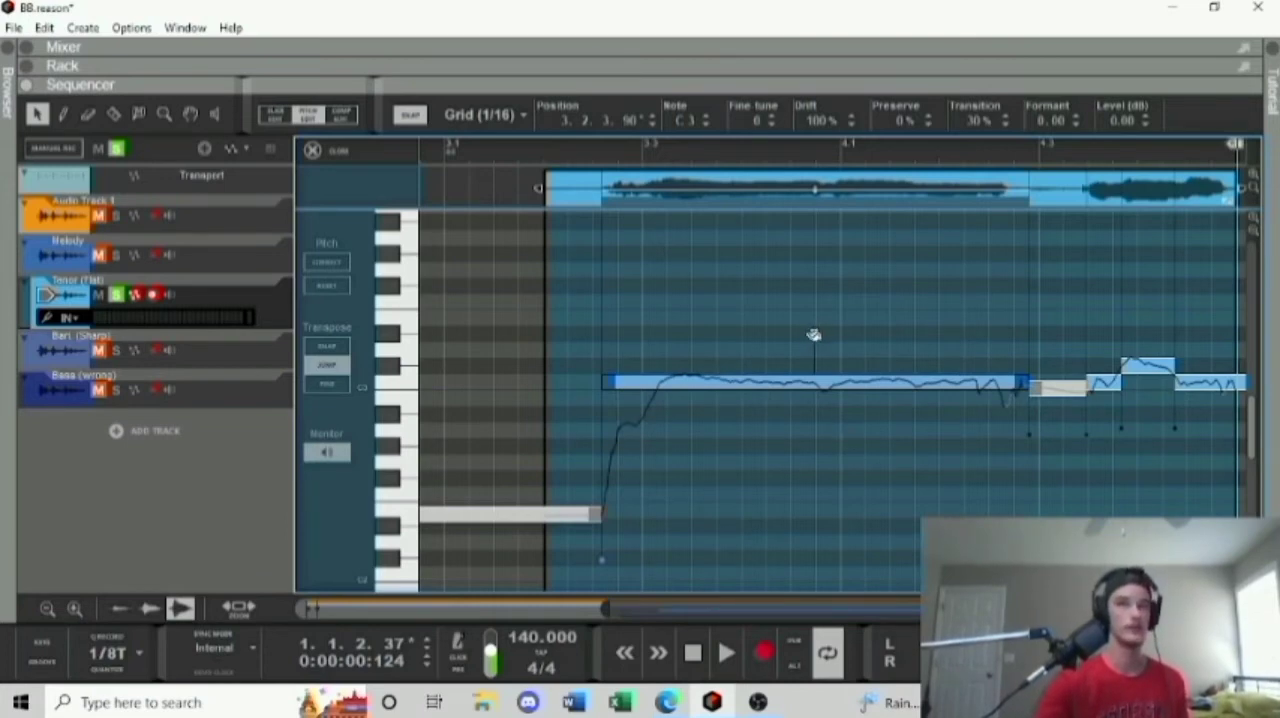
Lower the long tenor note's drift to 0% and audition it from position 3.2.3.
left_click_drag(812, 336, 825, 453)
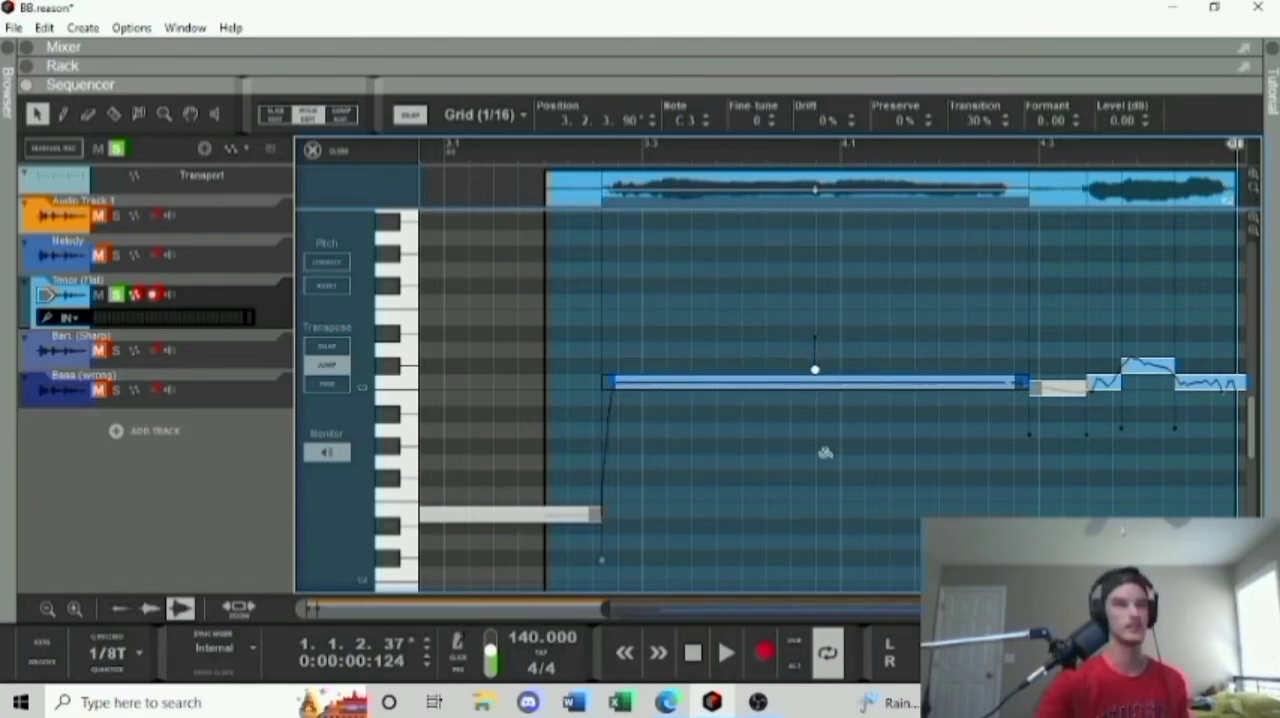
left_click(605, 158)
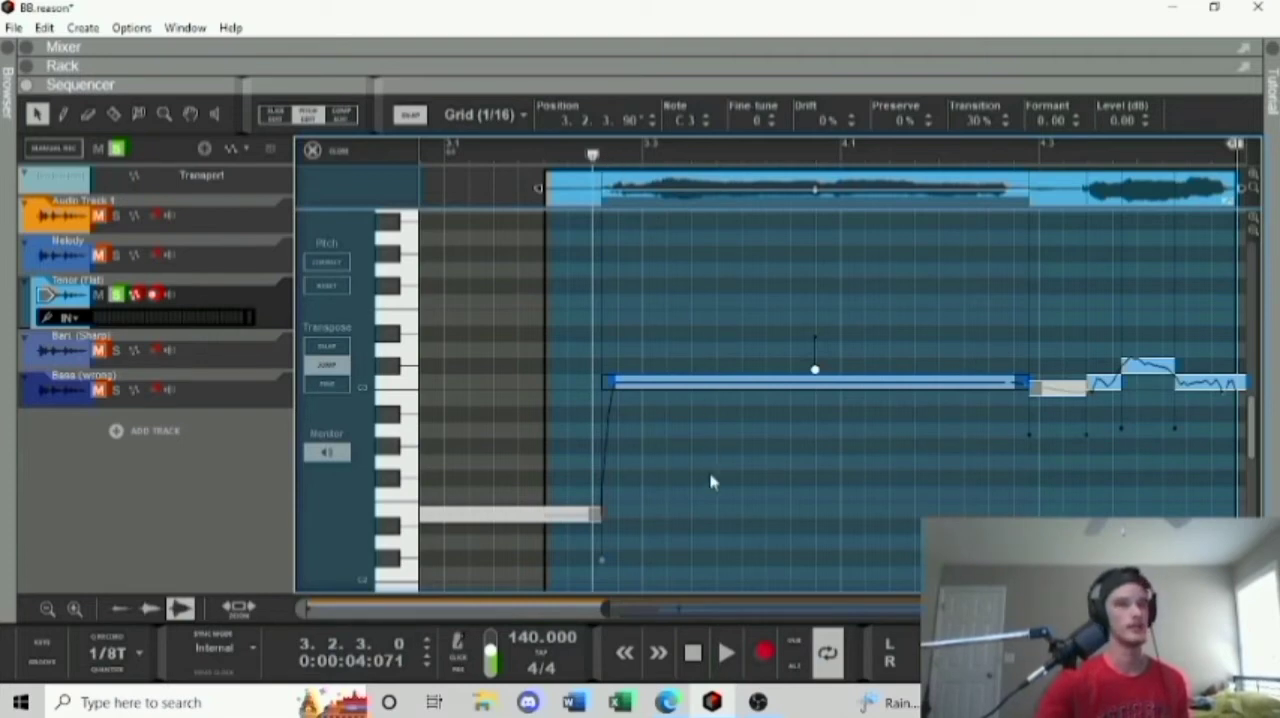
left_click(737, 664)
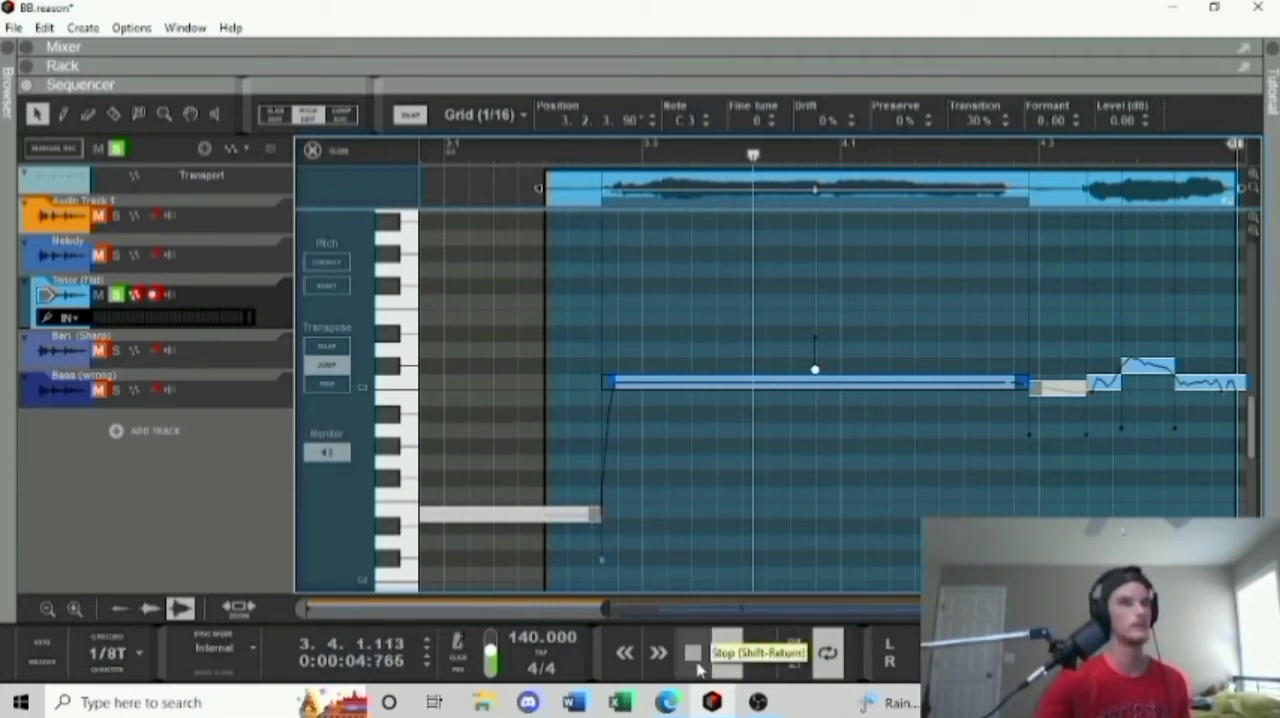
left_click(692, 652)
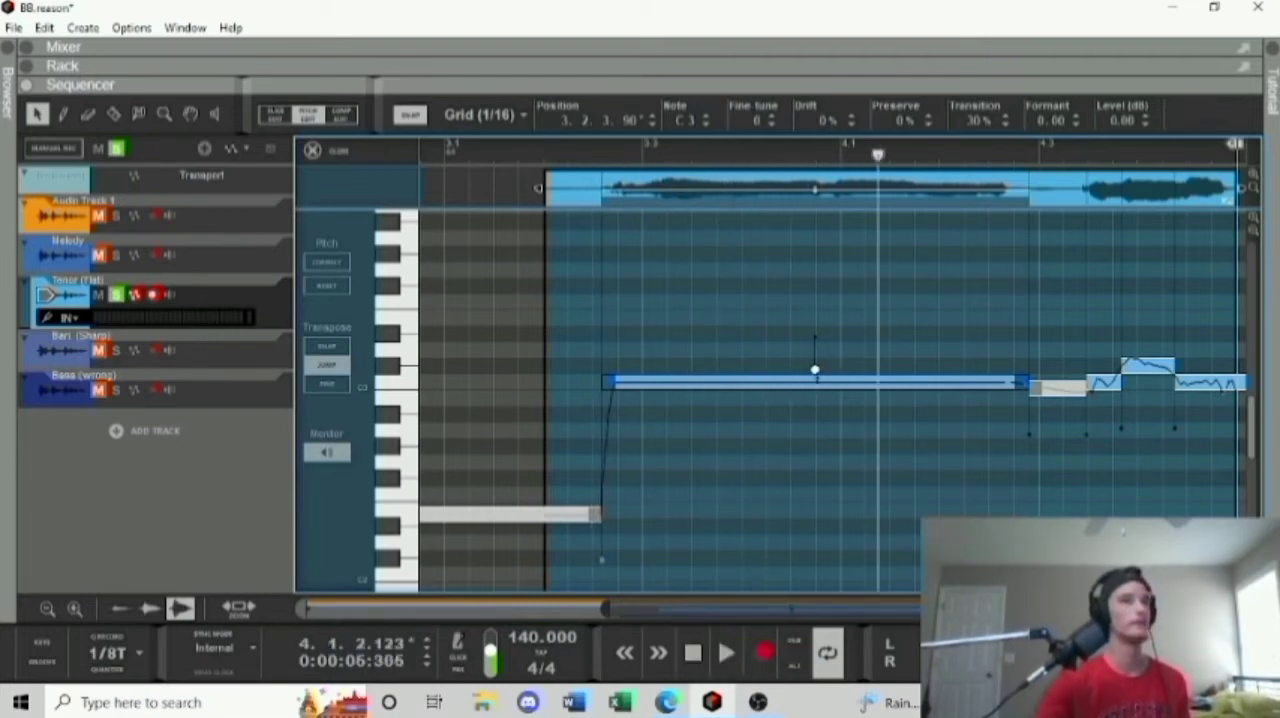
Set the long tenor note's drift to 52%, play it from position 3.2.3, and close the pitch editor.
left_click_drag(815, 368, 802, 338)
left_click(593, 156)
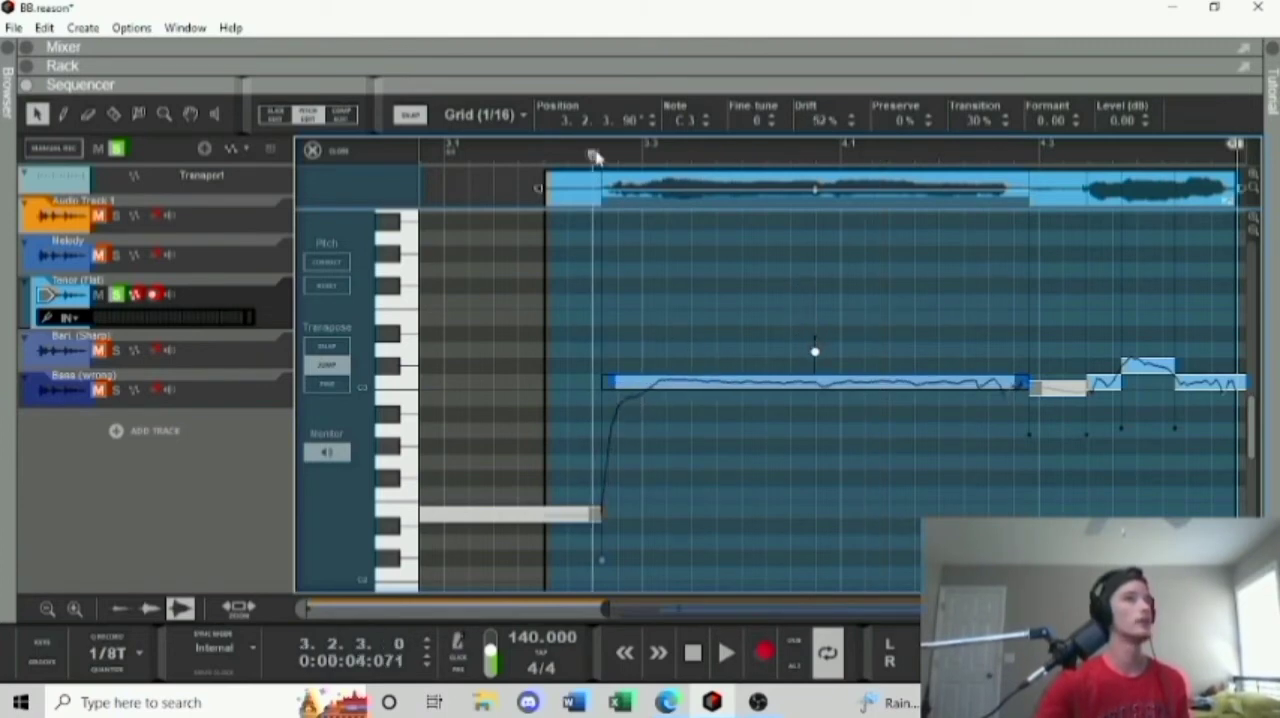
left_click(725, 653)
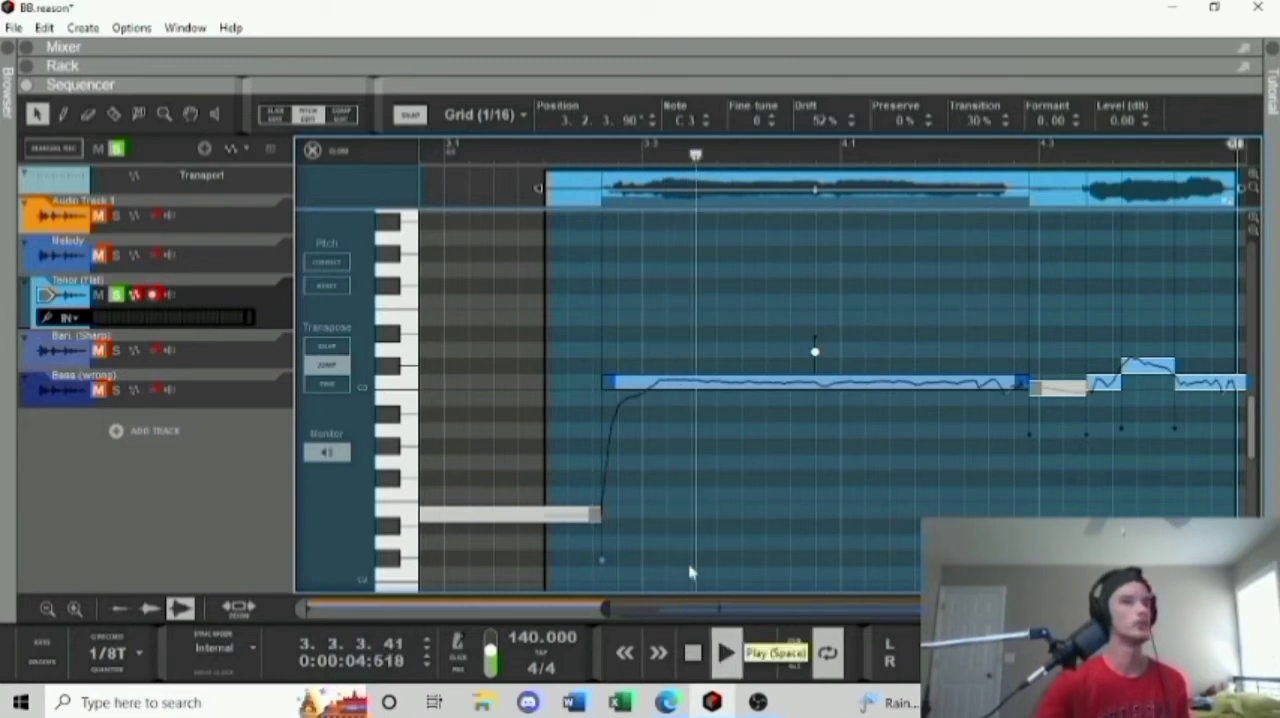
double_click(692, 652)
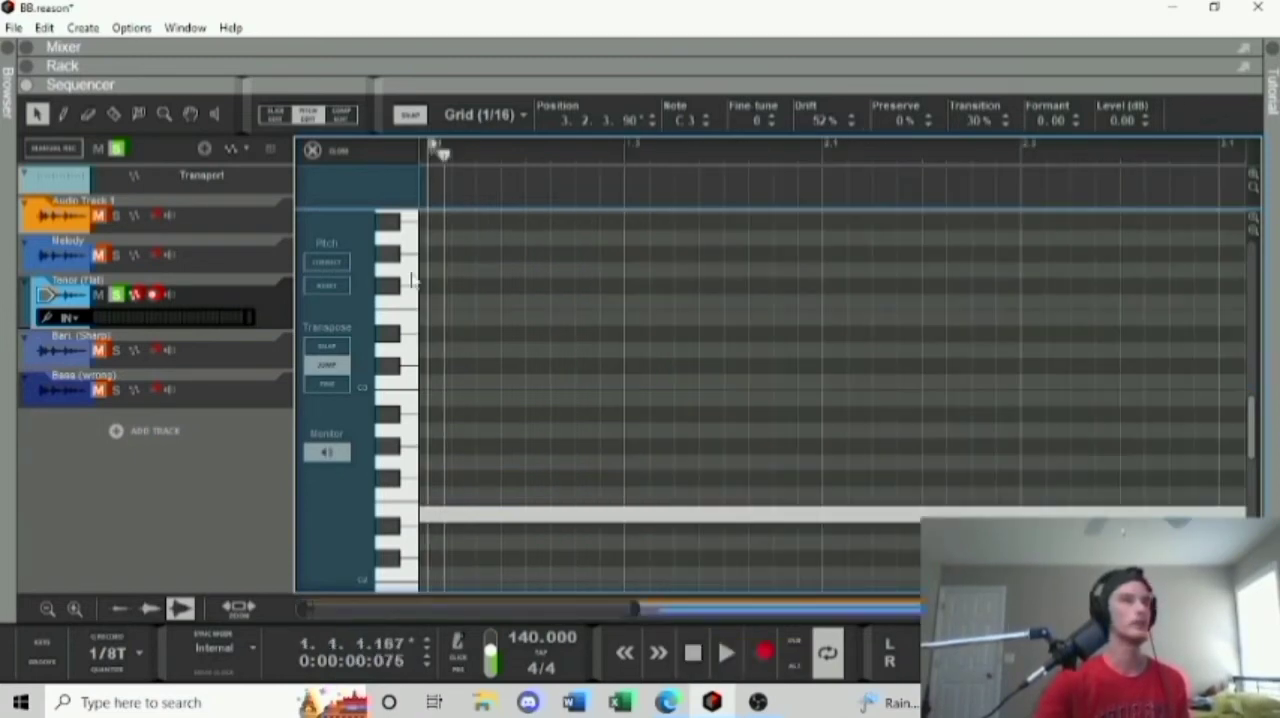
left_click(312, 149)
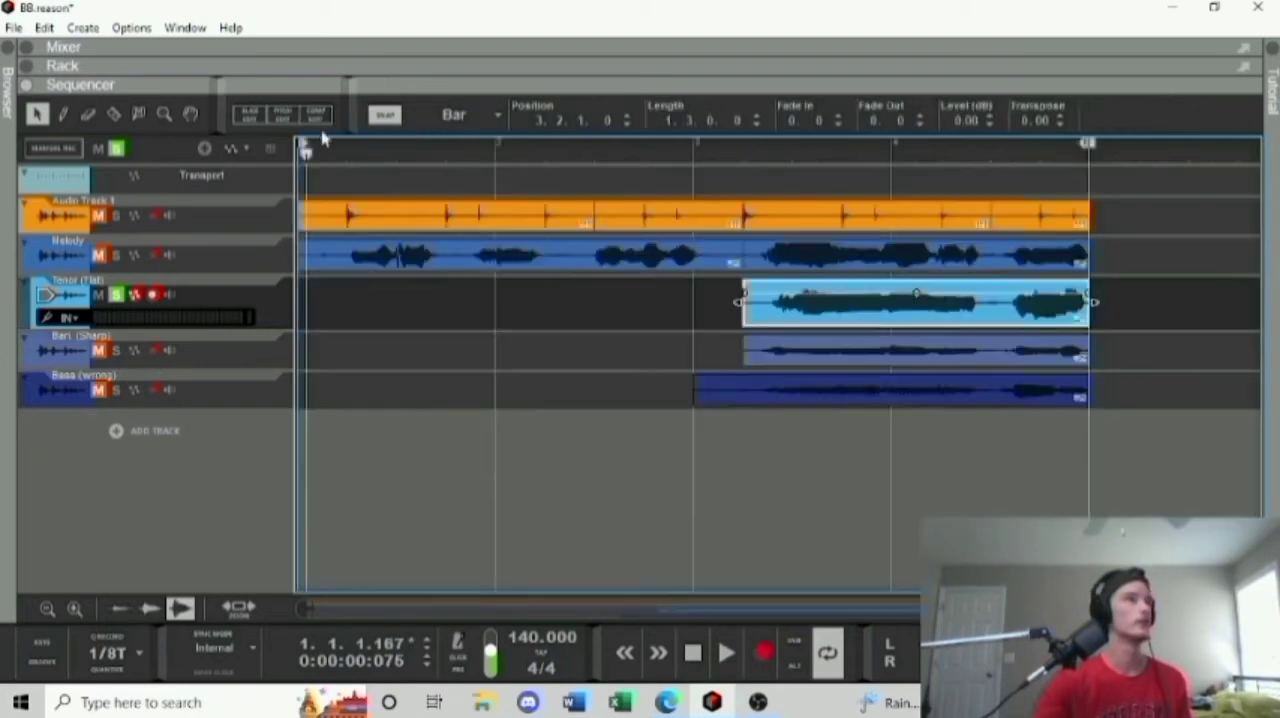
Solo Melody and Audio Track 1 with the edited Tenor clip and listen to all three tracks together.
left_click(116, 257)
left_click(117, 216)
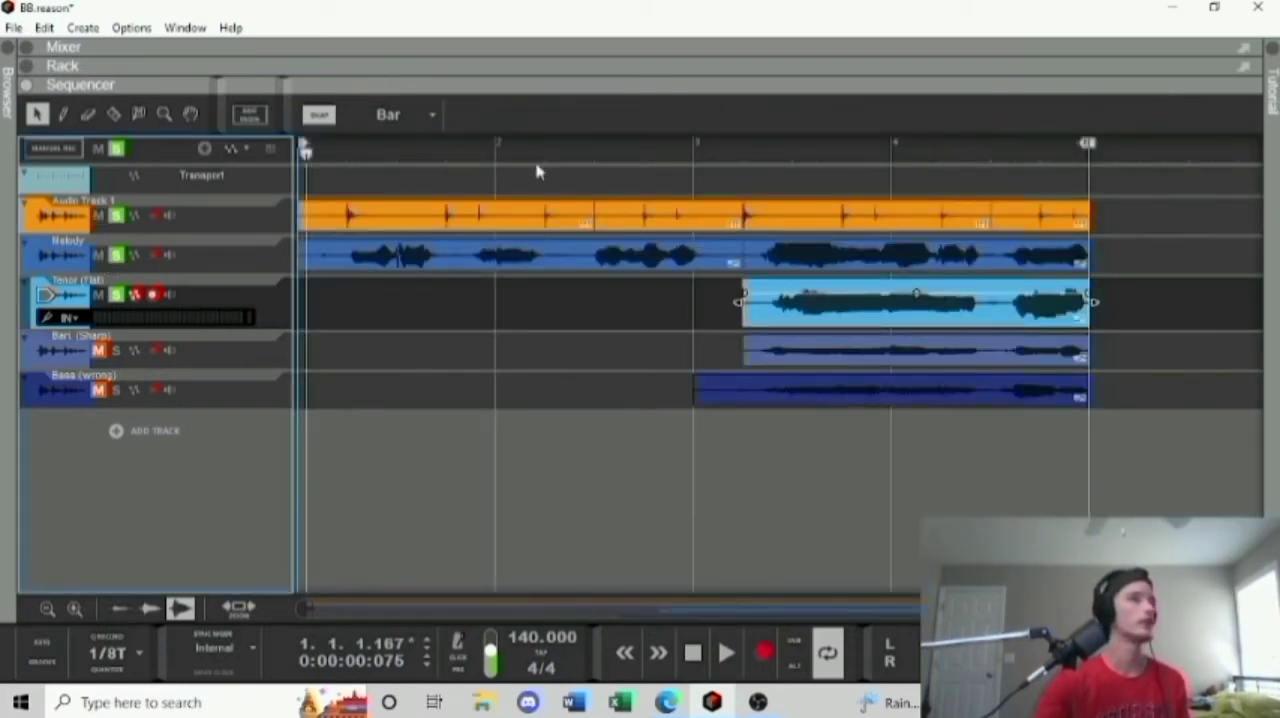
left_click(537, 172)
left_click(726, 652)
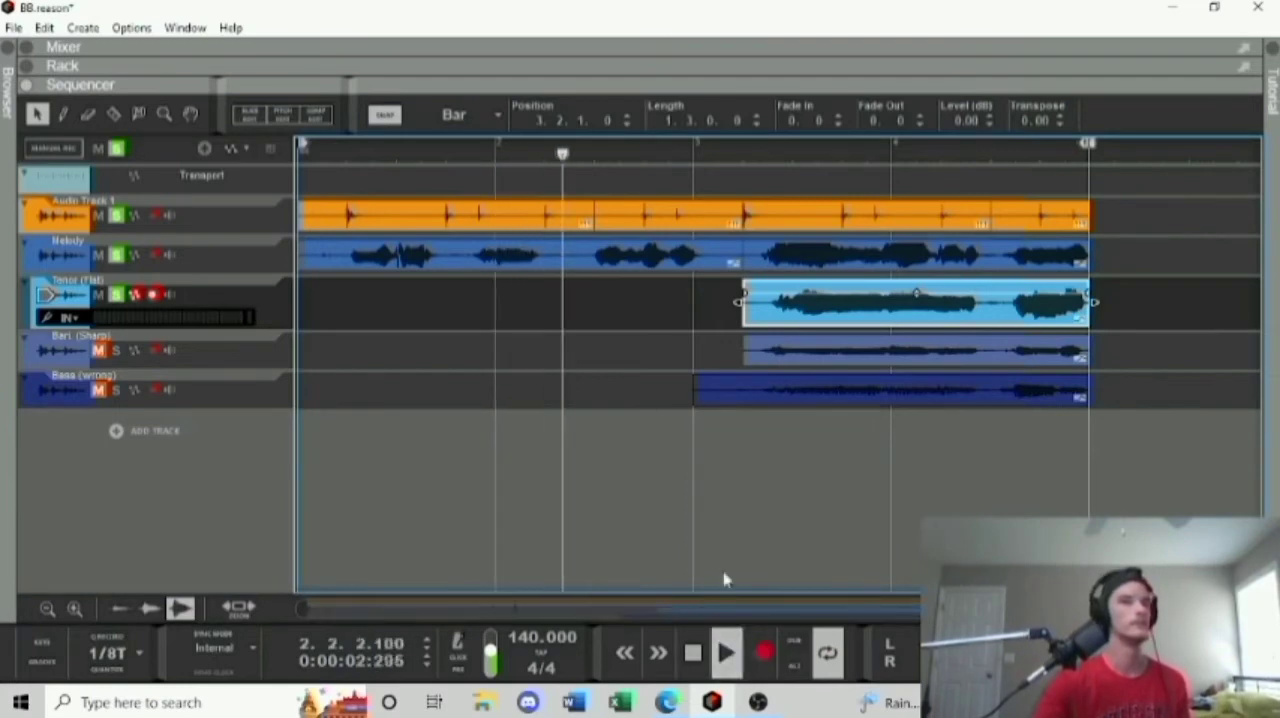
left_click(694, 666)
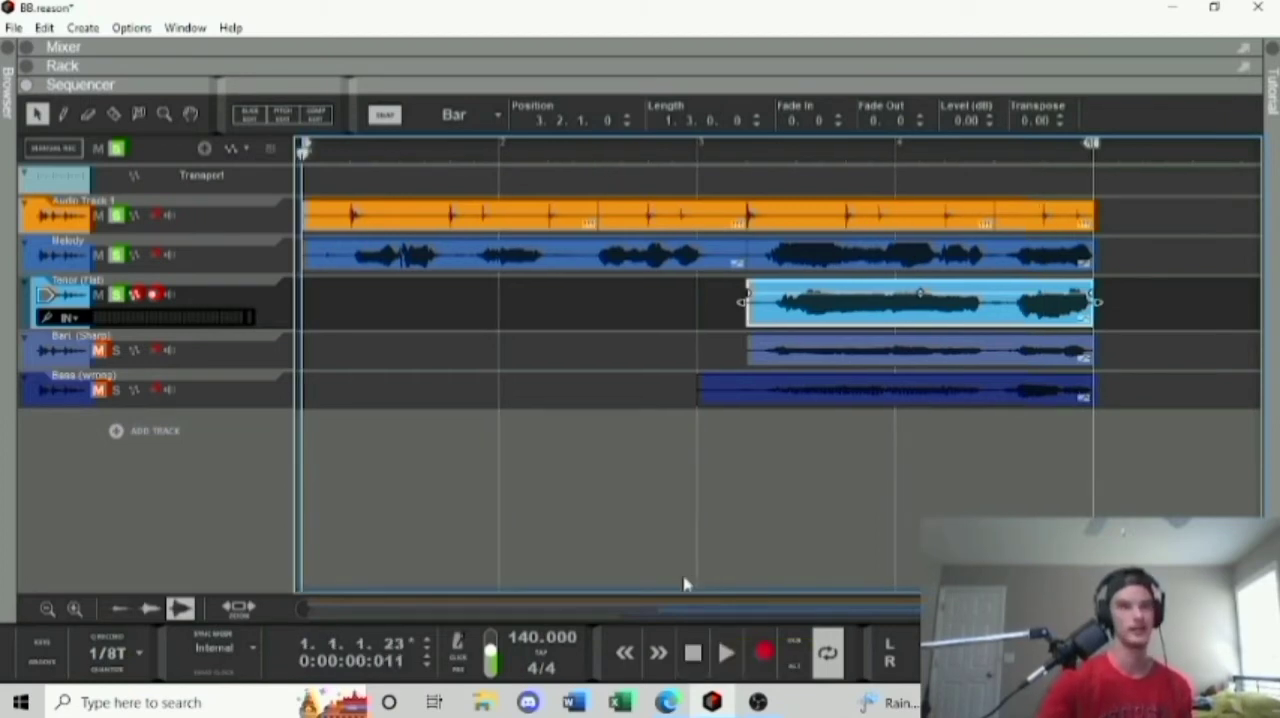
Solo only the Bari. (Sharp) track, select its clip, and play it with its Neptune device shown in the rack.
left_click(118, 351)
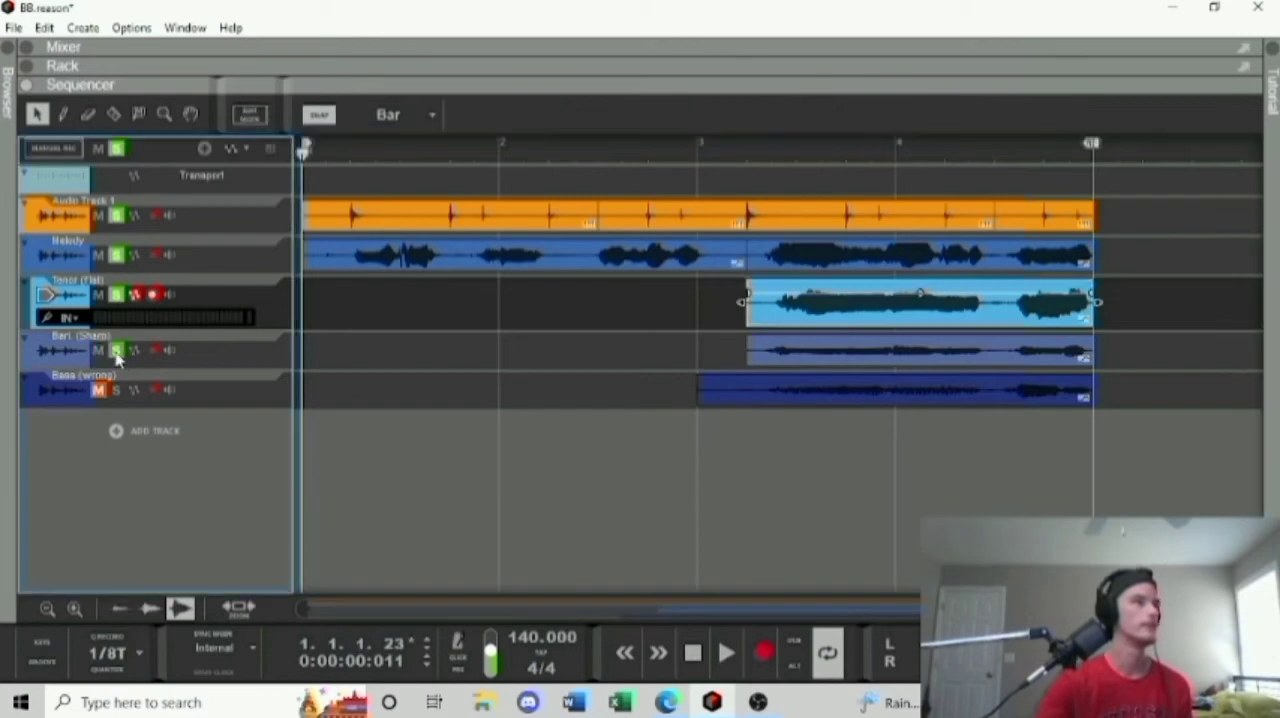
left_click(117, 295)
left_click(116, 255)
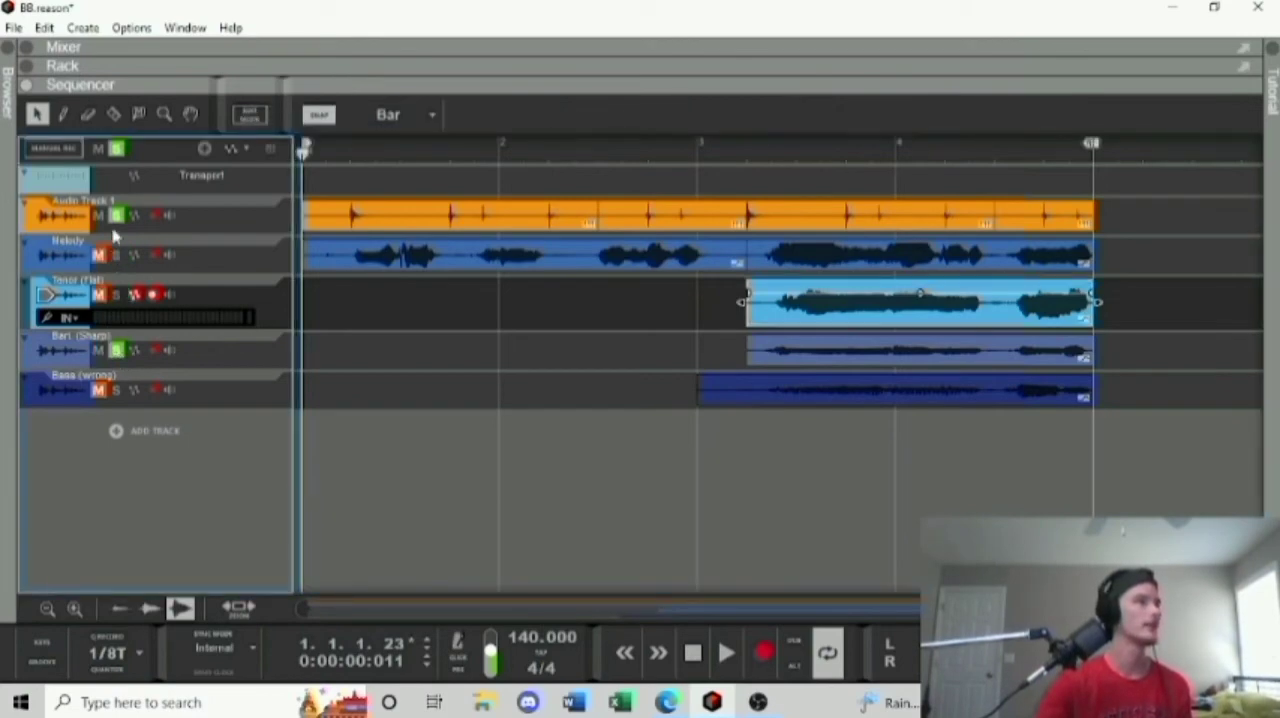
left_click(116, 215)
left_click(873, 360)
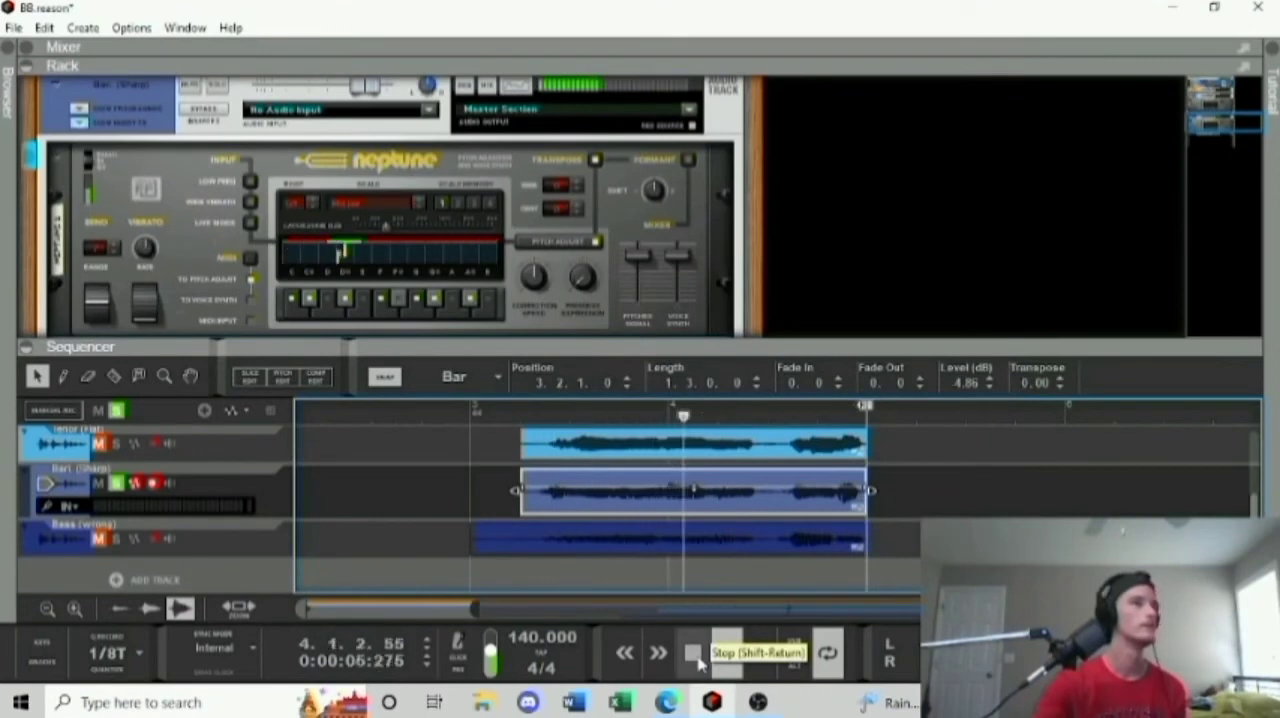
left_click(694, 654)
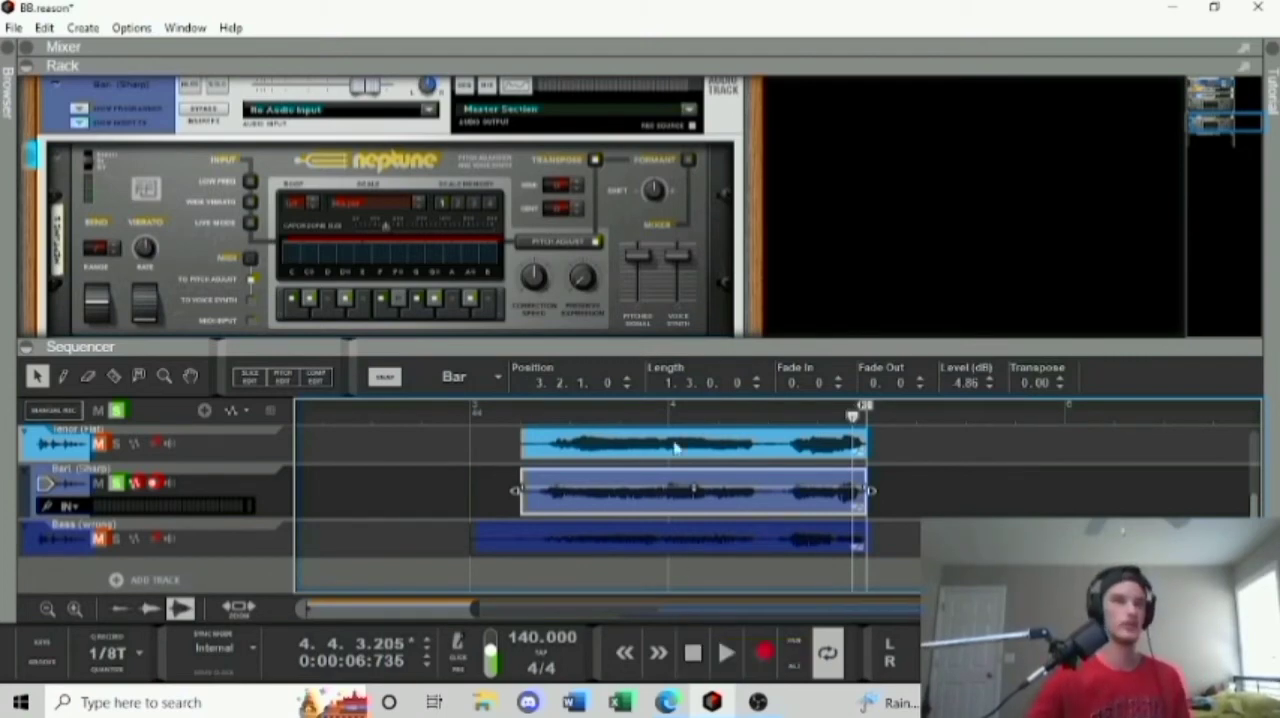
Disable every note except D# in the Neptune scale of the Bari. (Sharp) track.
left_click(397, 302)
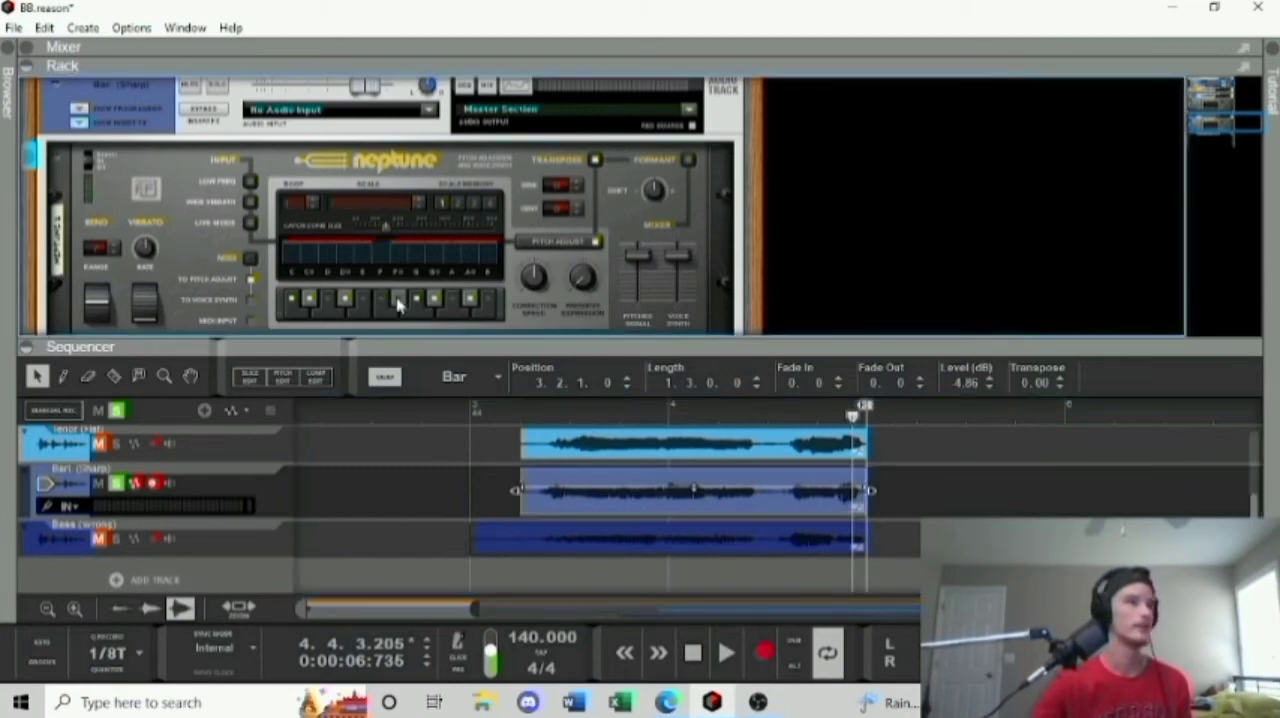
left_click(416, 299)
left_click(434, 299)
left_click(469, 304)
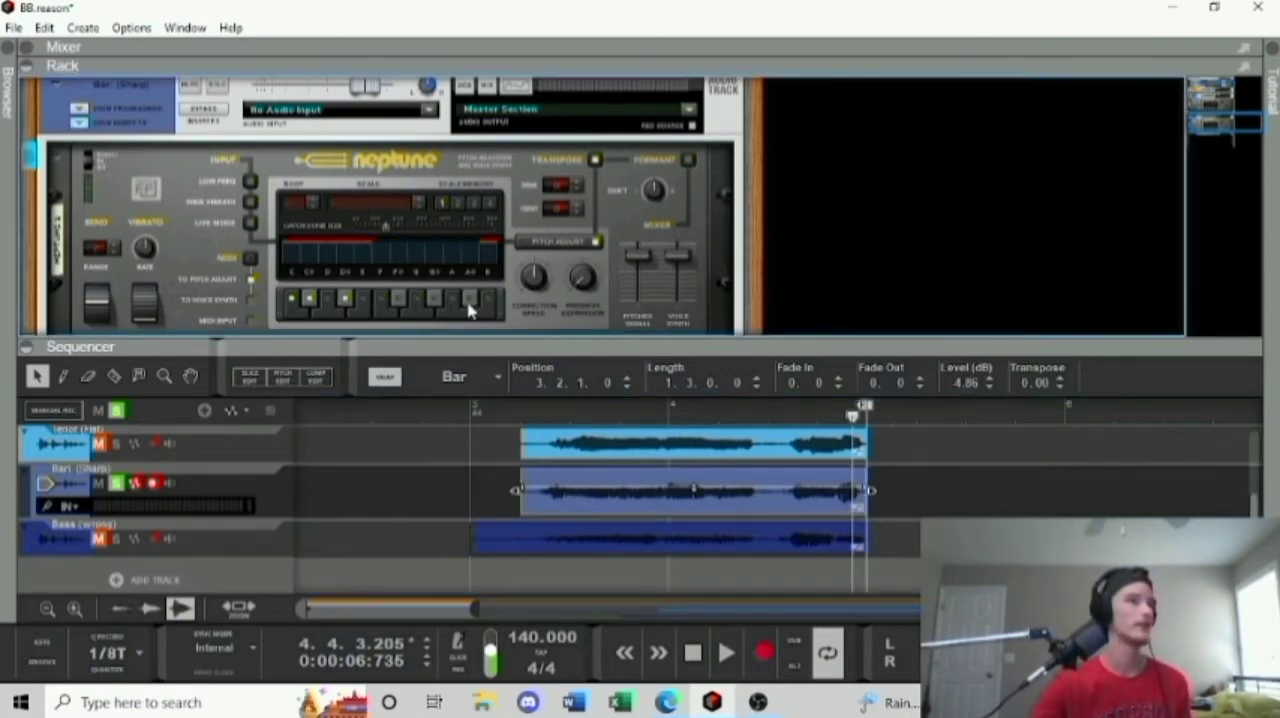
left_click(327, 300)
left_click(309, 302)
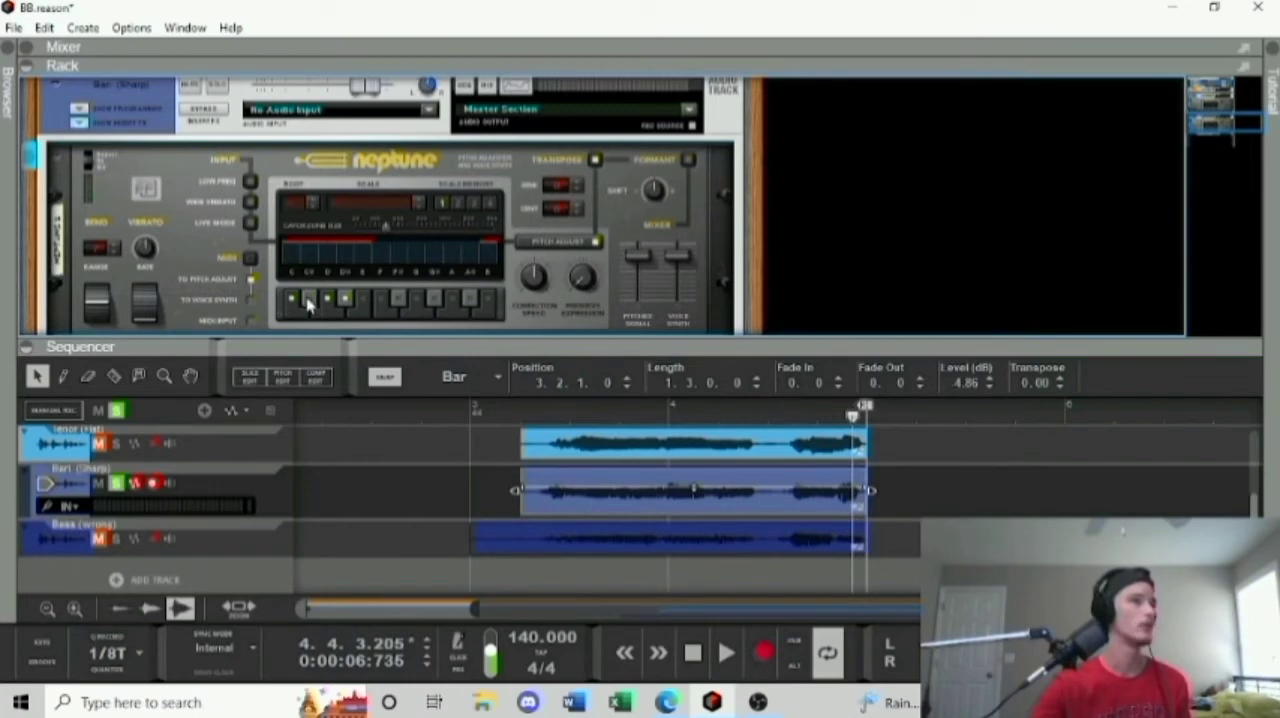
left_click(327, 300)
left_click(292, 299)
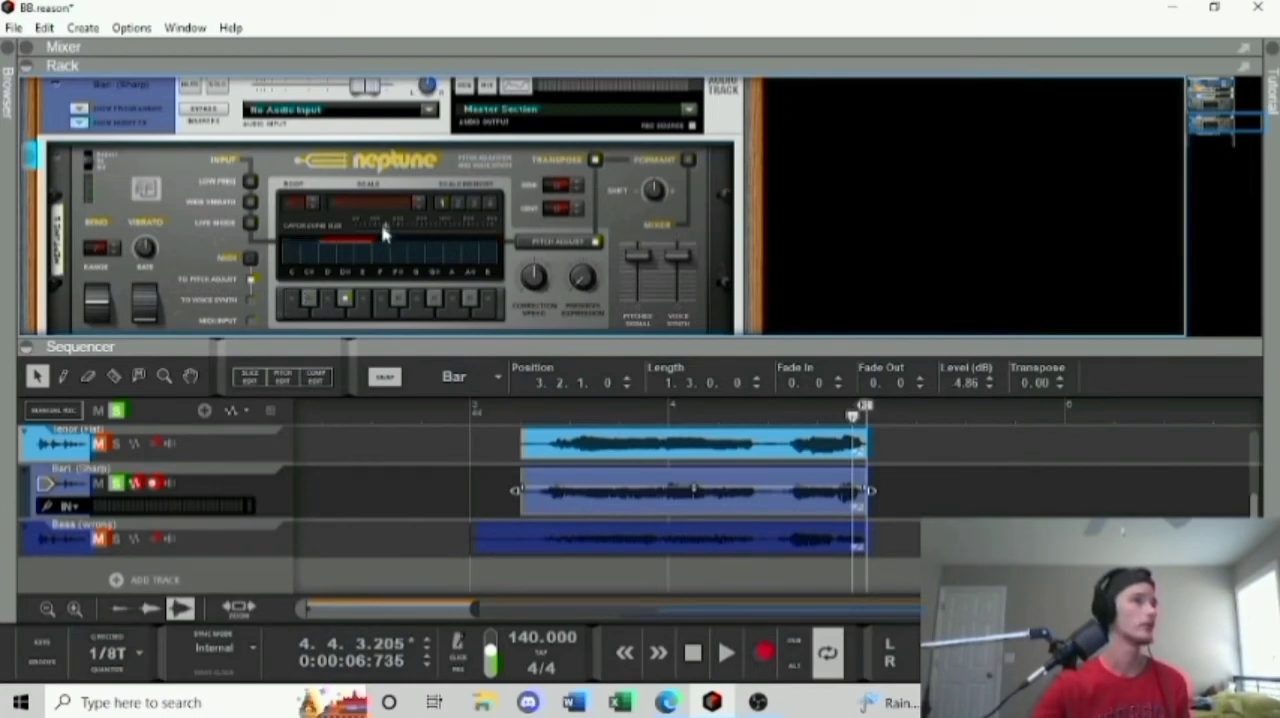
Widen Neptune's catch zone size to its maximum, play the Bari. (Sharp) part, and return the playhead to bar 3.
mouse_move(388, 237)
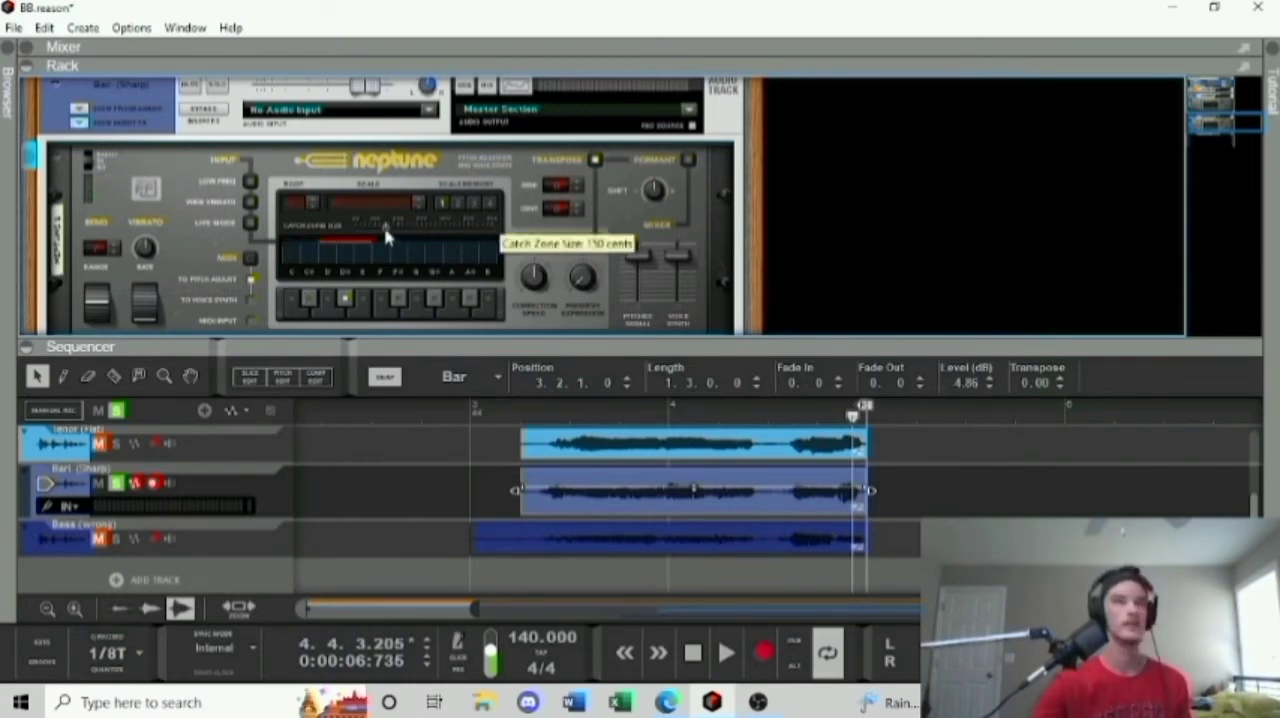
left_click_drag(386, 230, 628, 238)
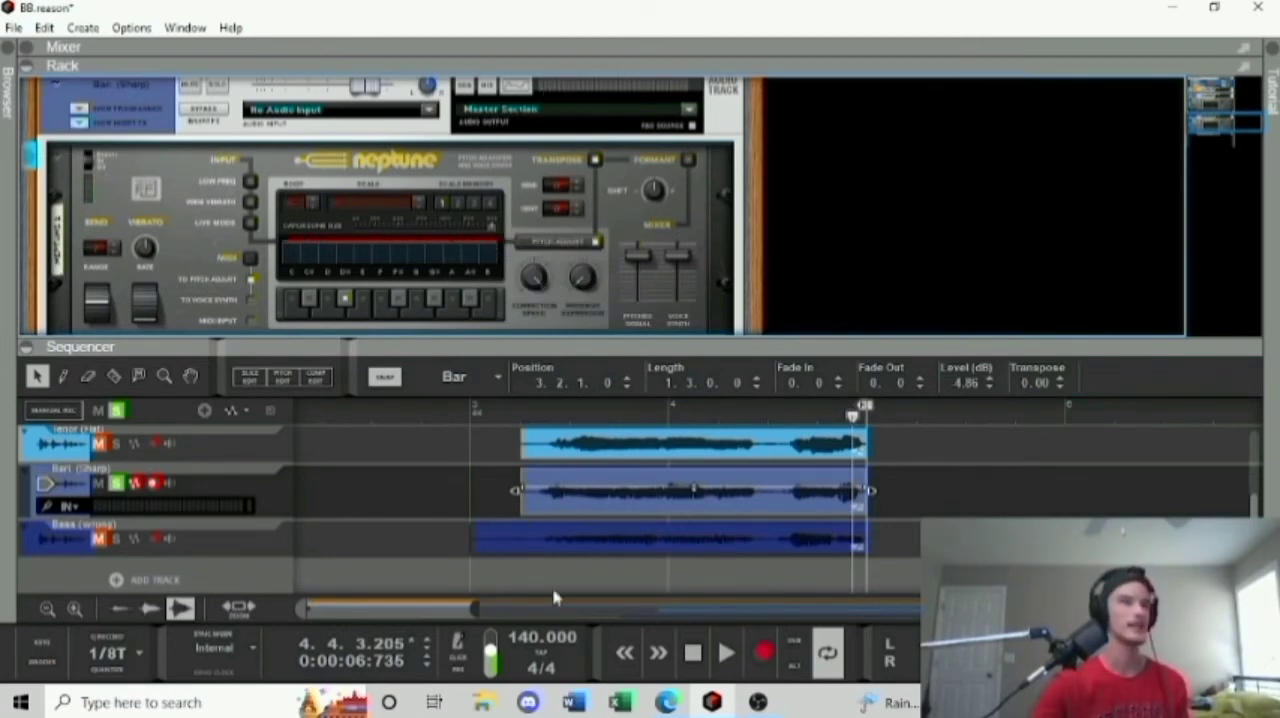
left_click(724, 652)
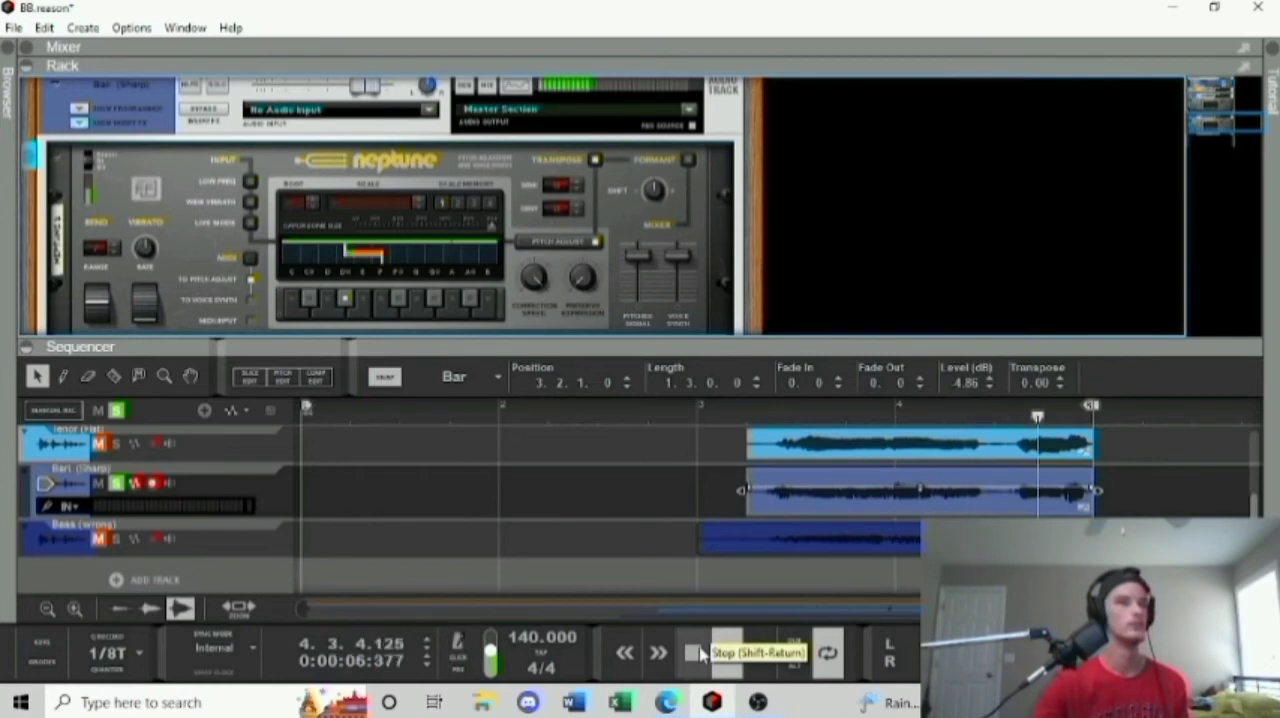
left_click(700, 652)
left_click(641, 423)
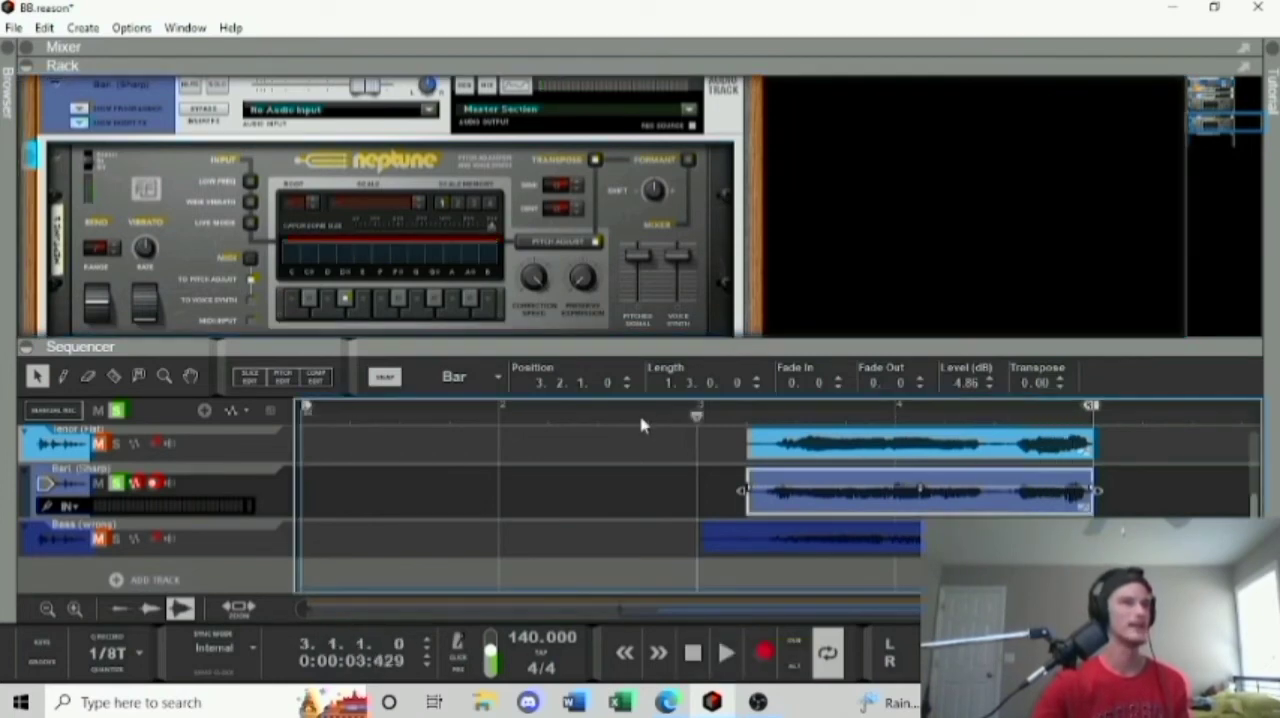
Set Neptune's scale to Major with G# as the root.
left_click(374, 207)
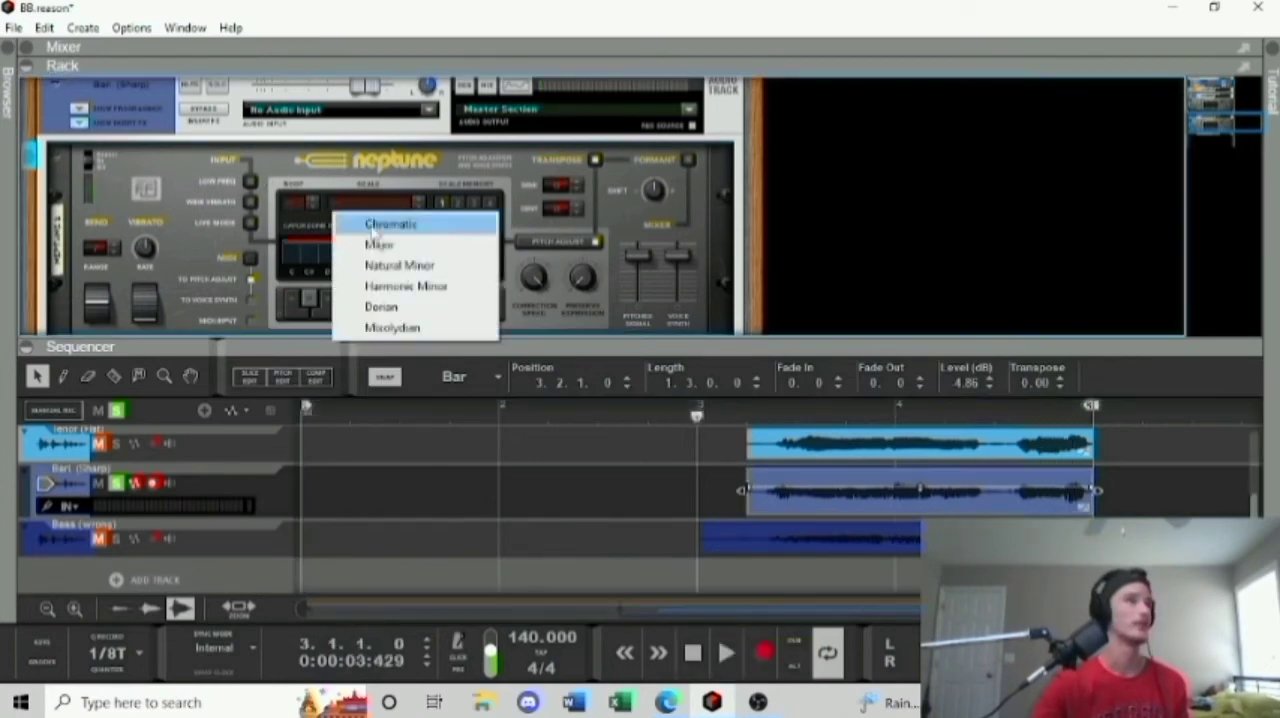
left_click(375, 245)
left_click(298, 204)
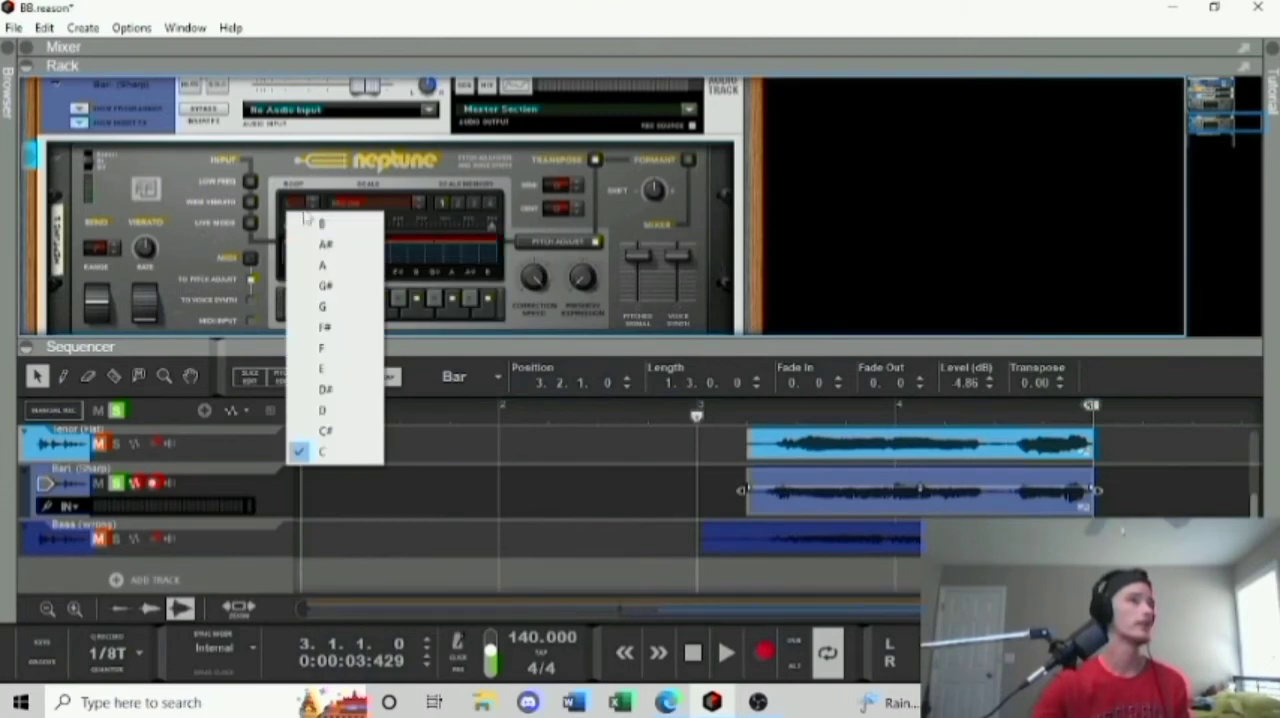
left_click(325, 285)
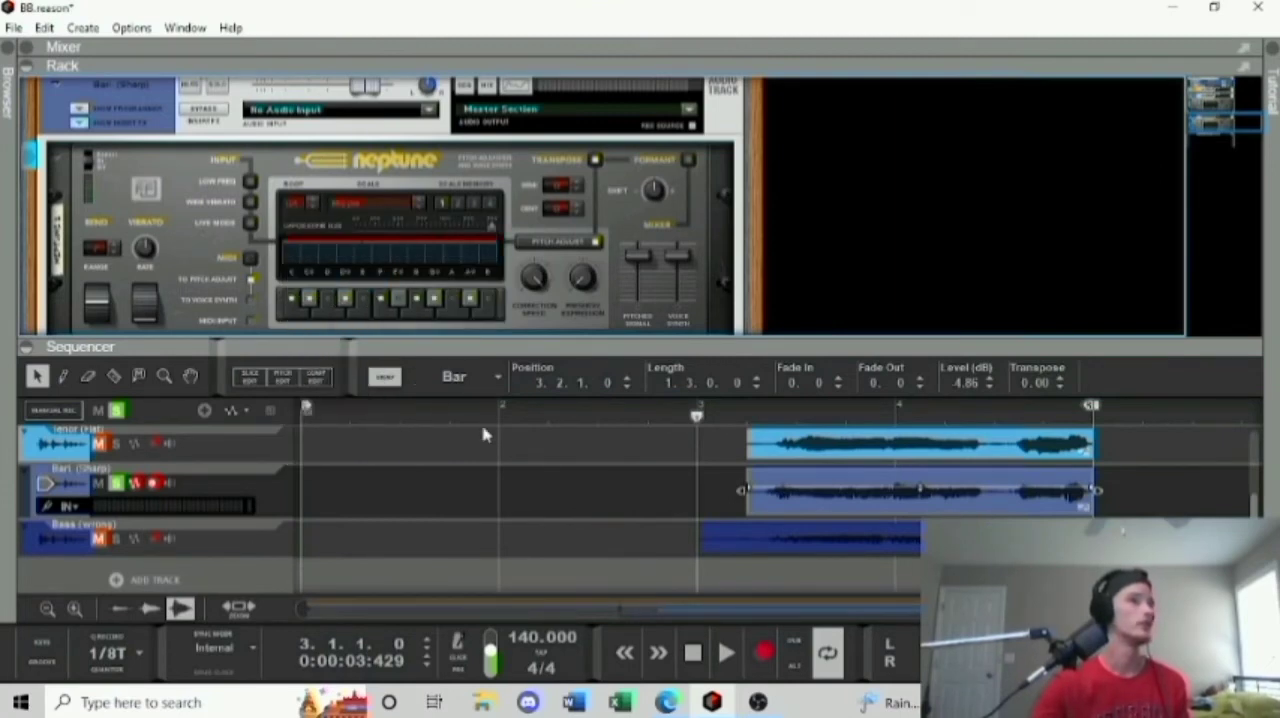
Lower Neptune's correction speed to around the middle of its range and play the Bari. (Sharp) part from bar 3.
mouse_move(529, 280)
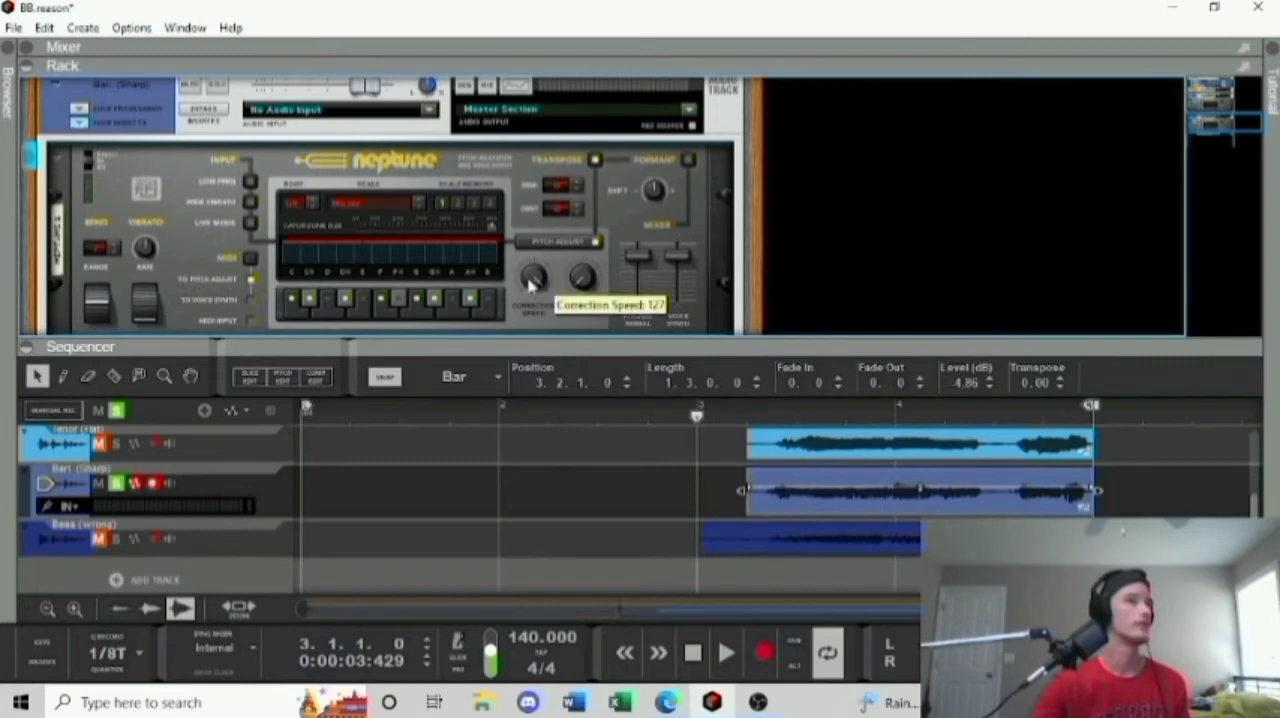
left_click_drag(529, 280, 536, 320)
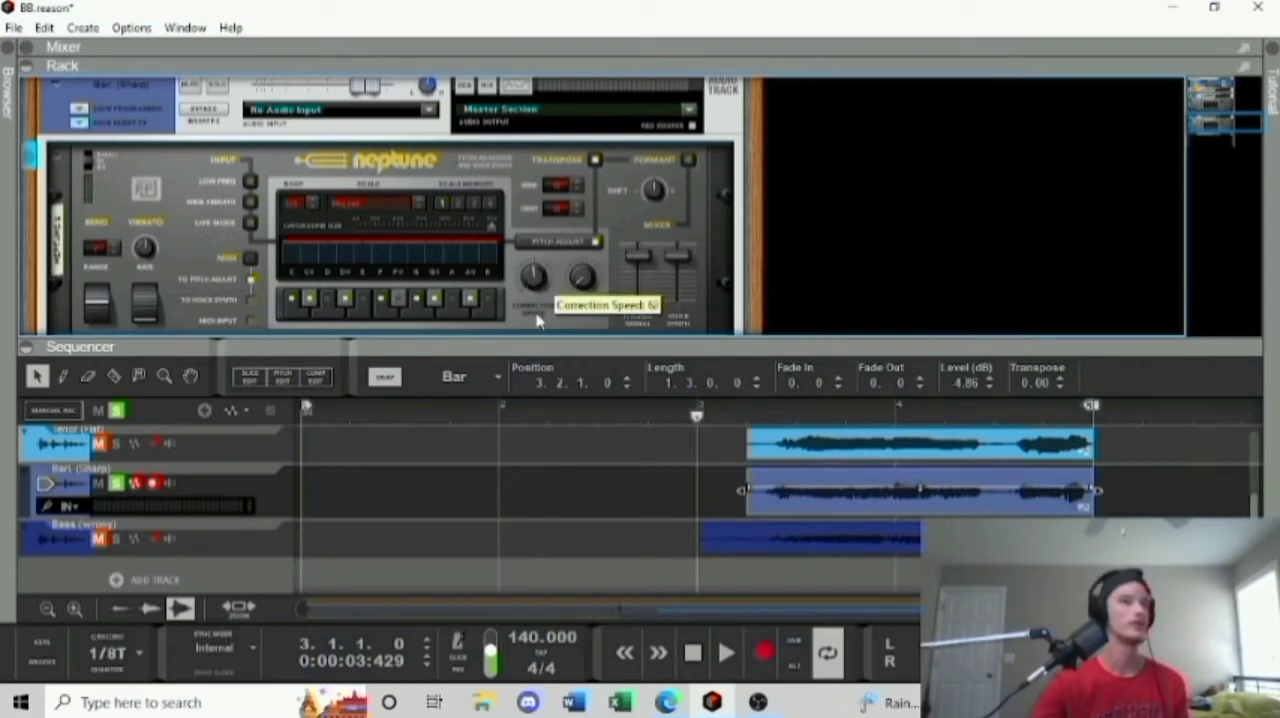
left_click(726, 652)
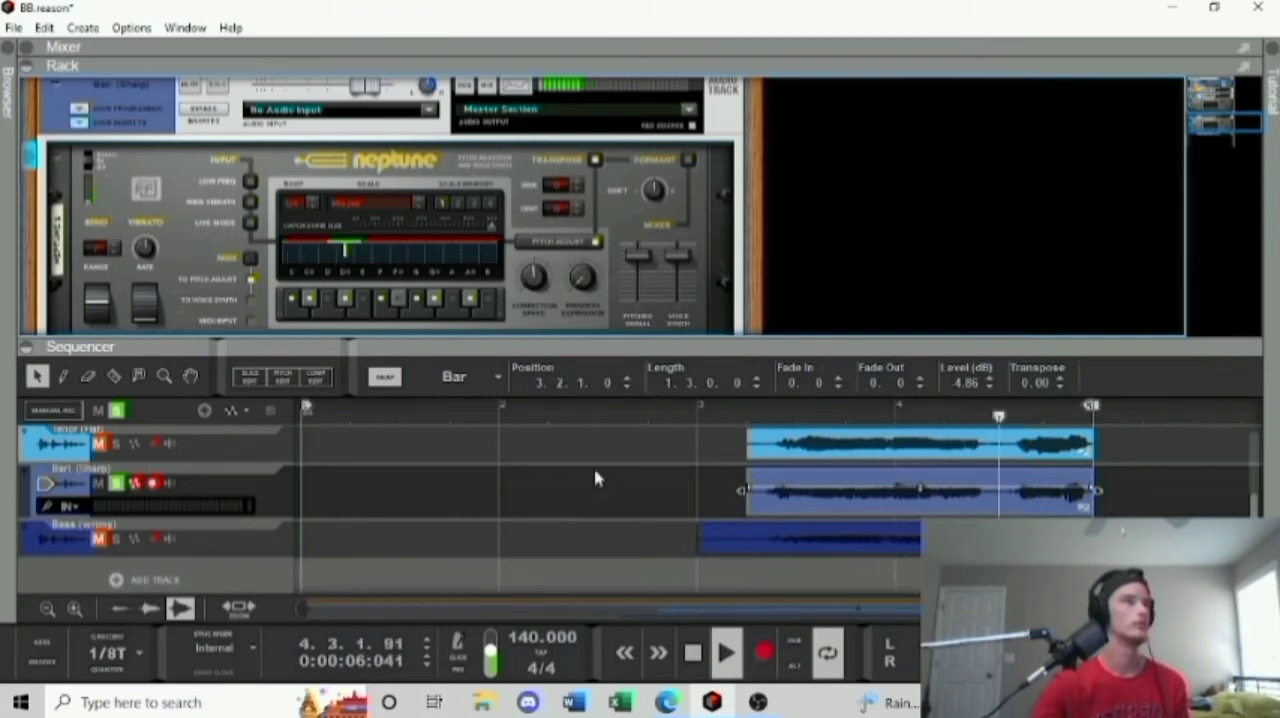
left_click(692, 652)
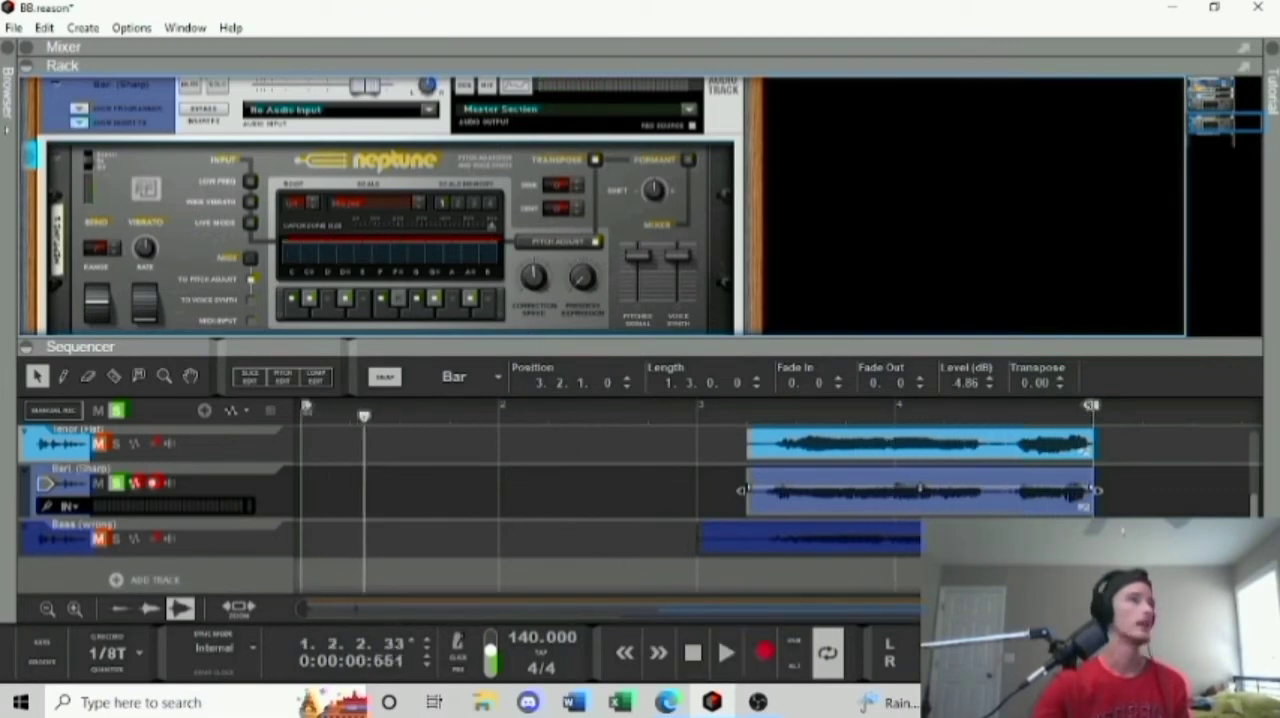
Hide the rack, select the Bass (wrong) track, and unsolo Bari. (Sharp).
left_click(26, 66)
left_click(207, 383)
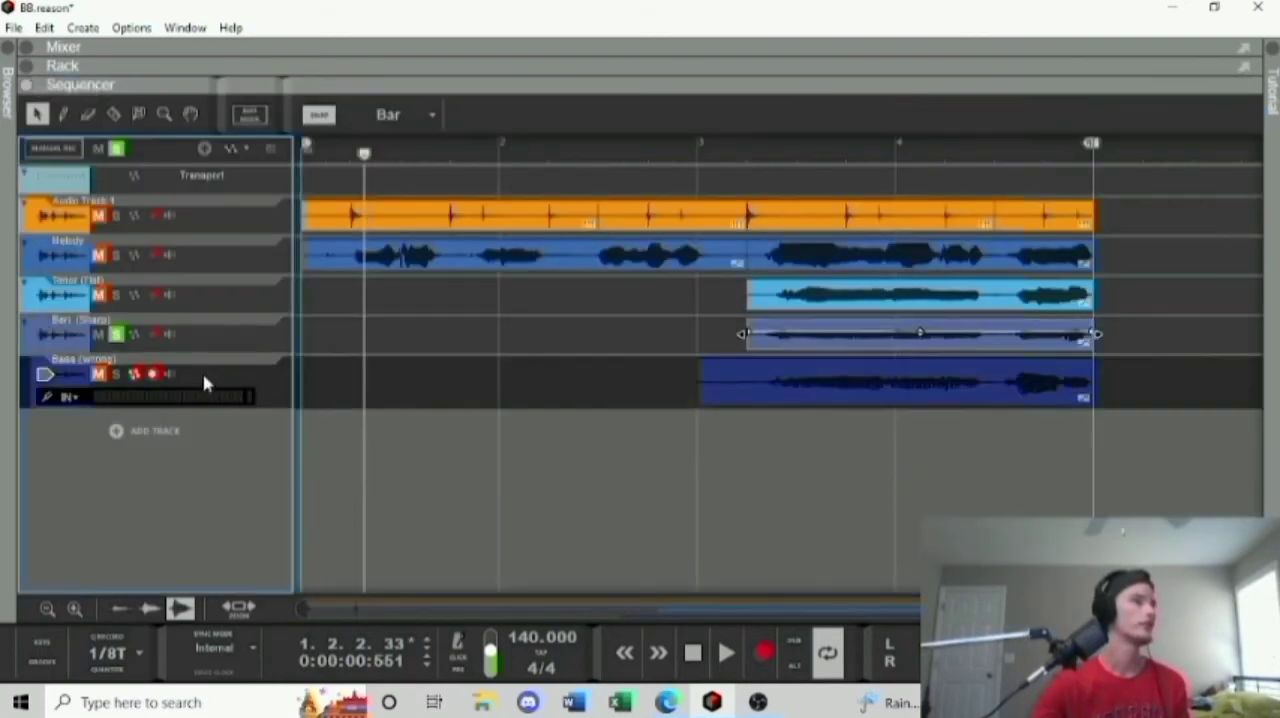
left_click(118, 334)
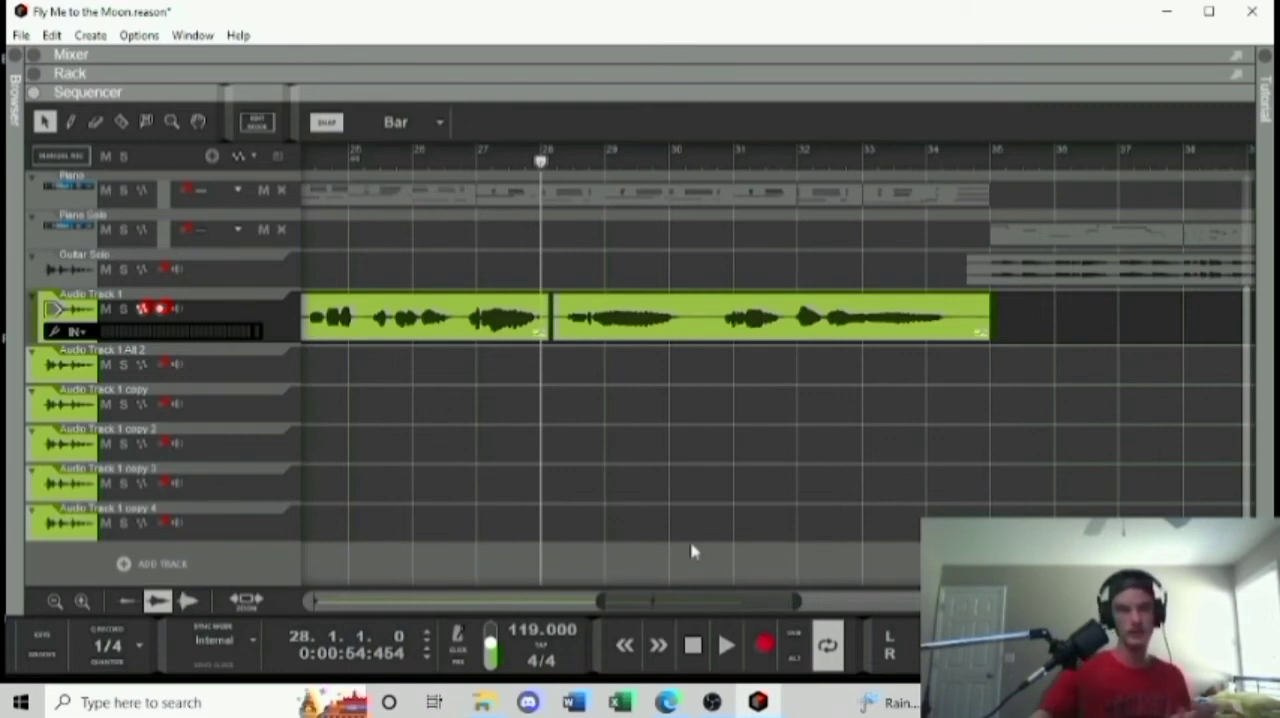
In the Fly Me to the Moon project, play the song from bar 28 and stop near bar 30.
left_click(727, 645)
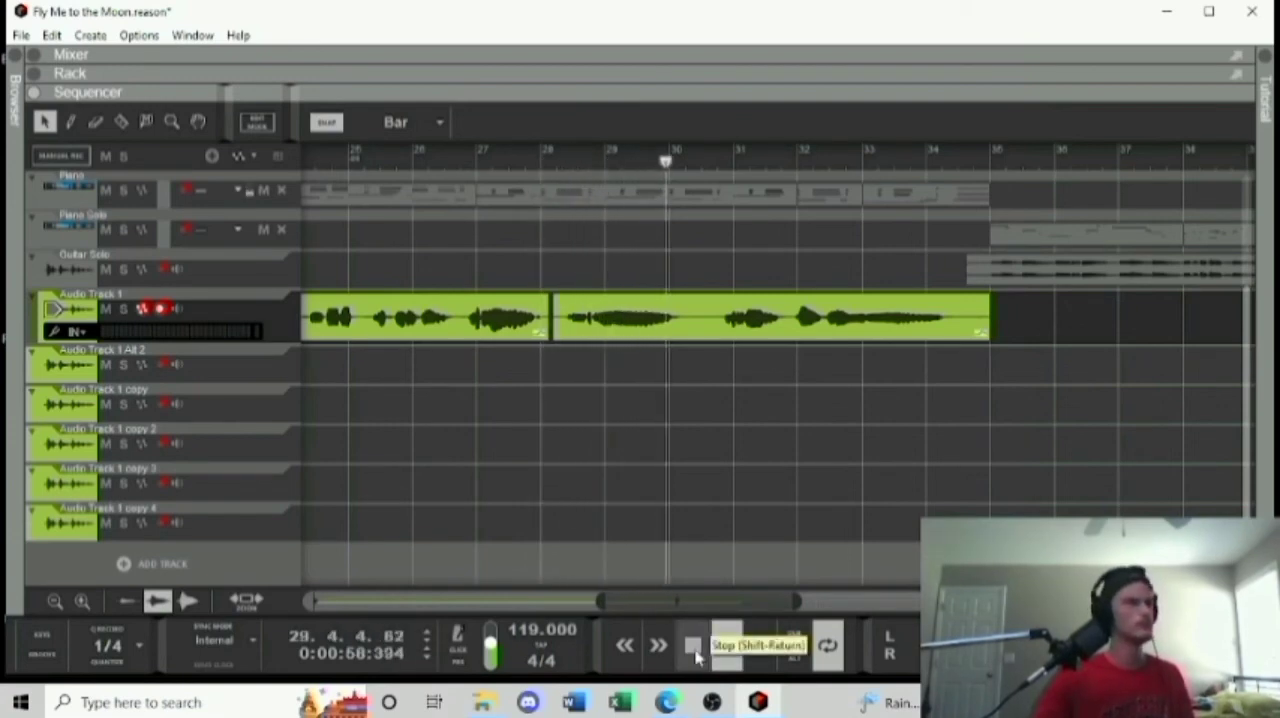
left_click(695, 650)
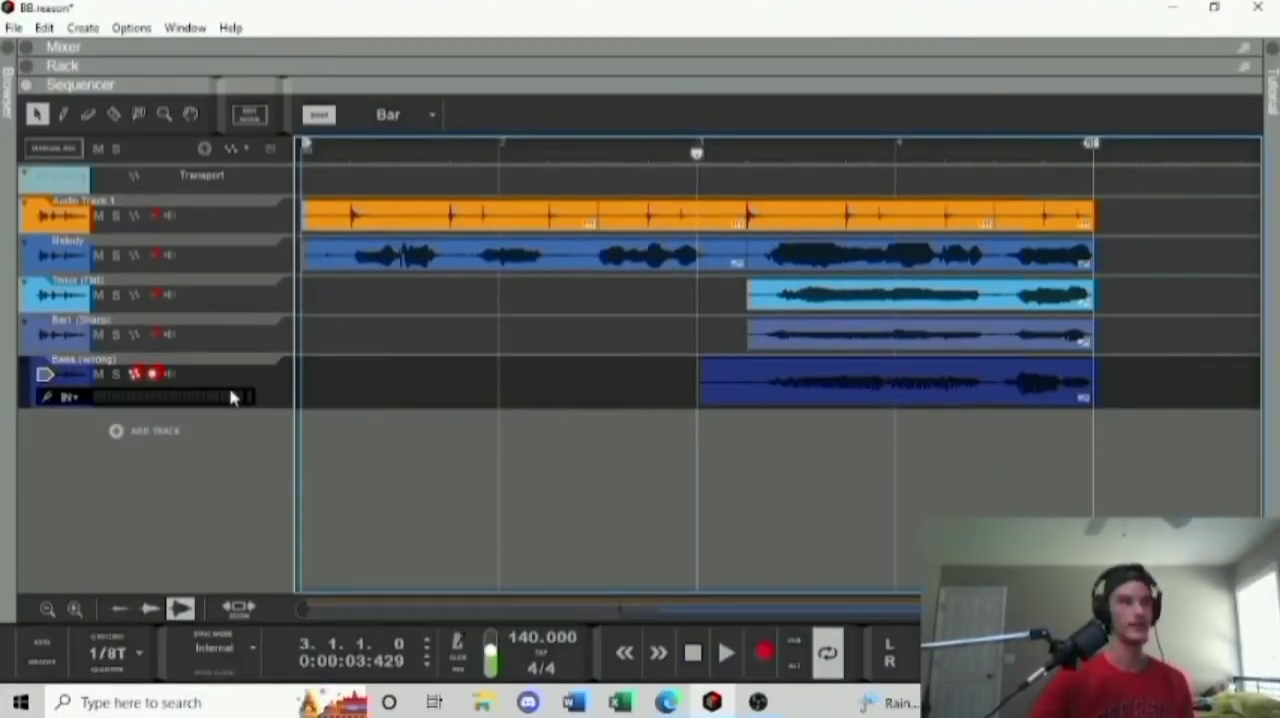
In the BB project, solo the Bass (wrong) track, play it from bar 3, and return the playhead to bar 3.
left_click(116, 374)
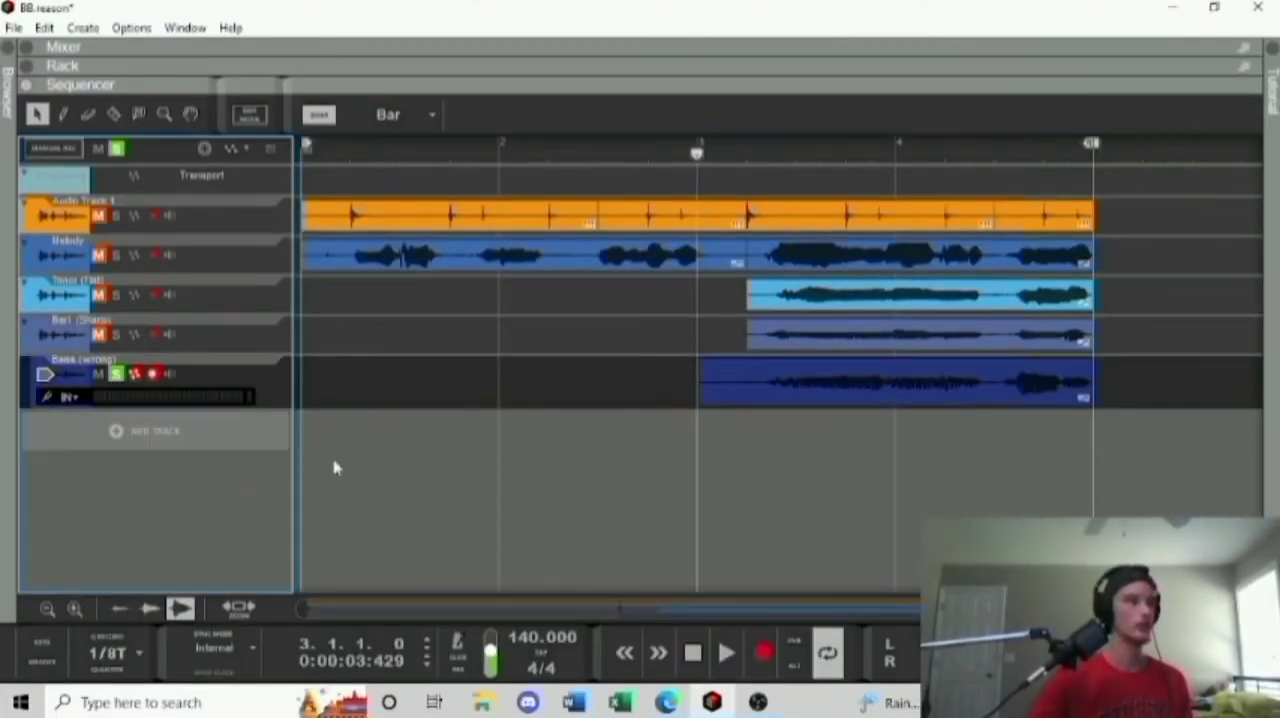
left_click(727, 652)
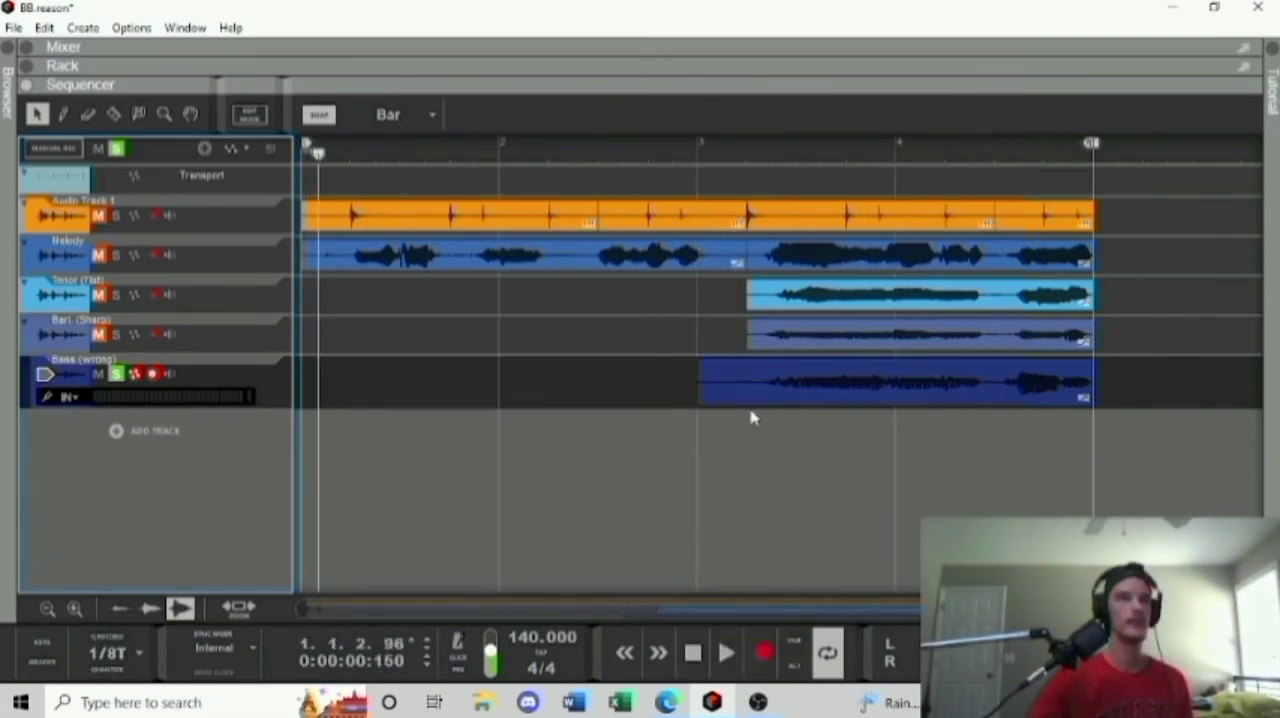
left_click(701, 172)
left_click(696, 150)
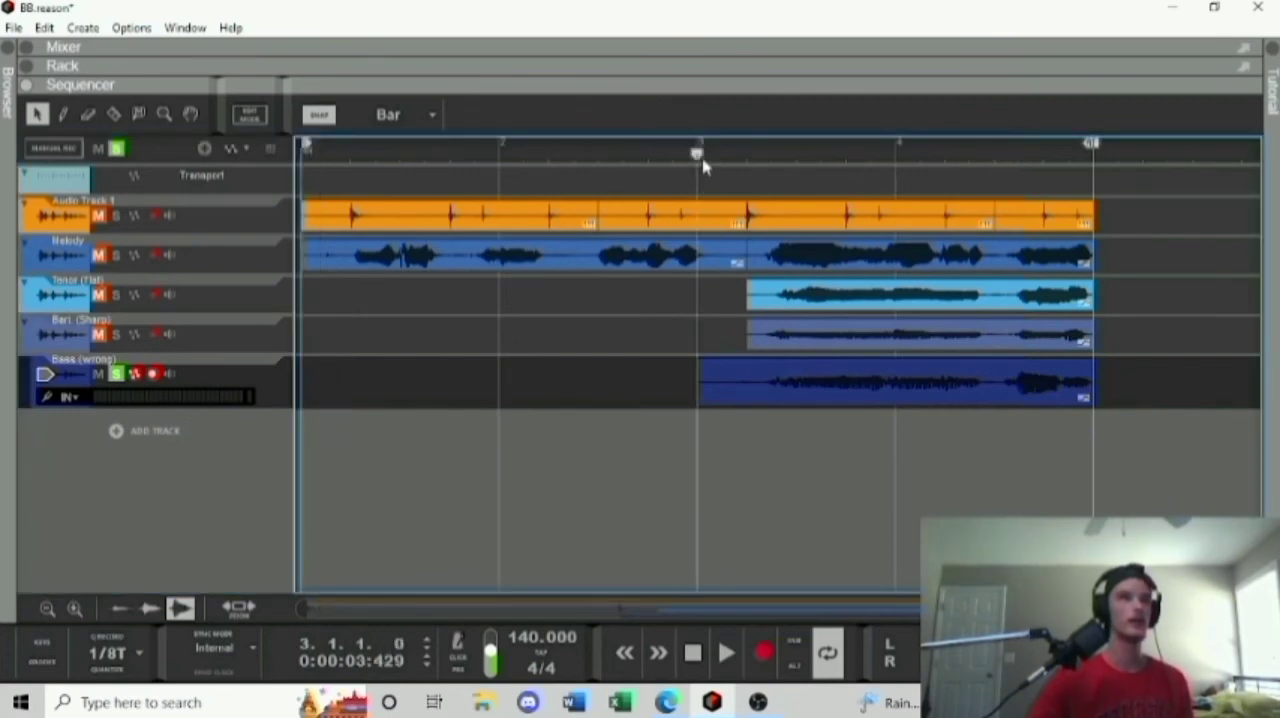
Turn off parameter automation recording on the Bass (wrong) track and briefly view its clip in pitch edit mode.
left_click(128, 380)
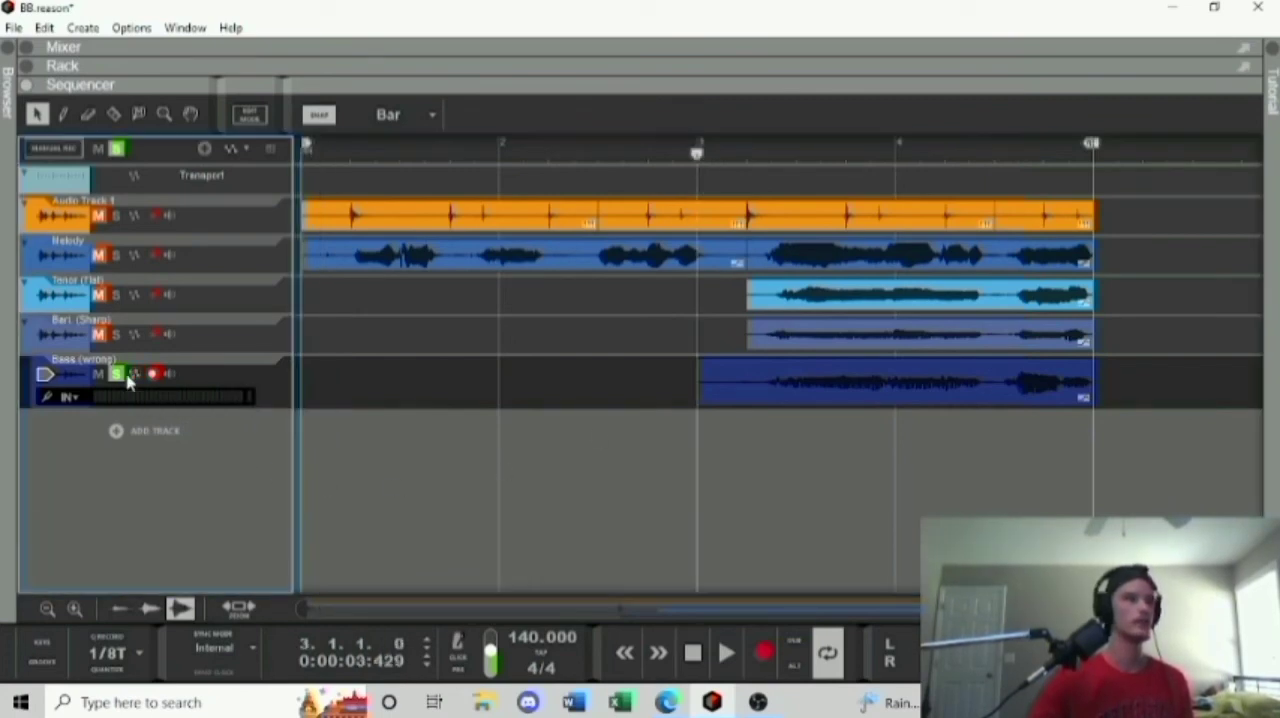
double_click(799, 393)
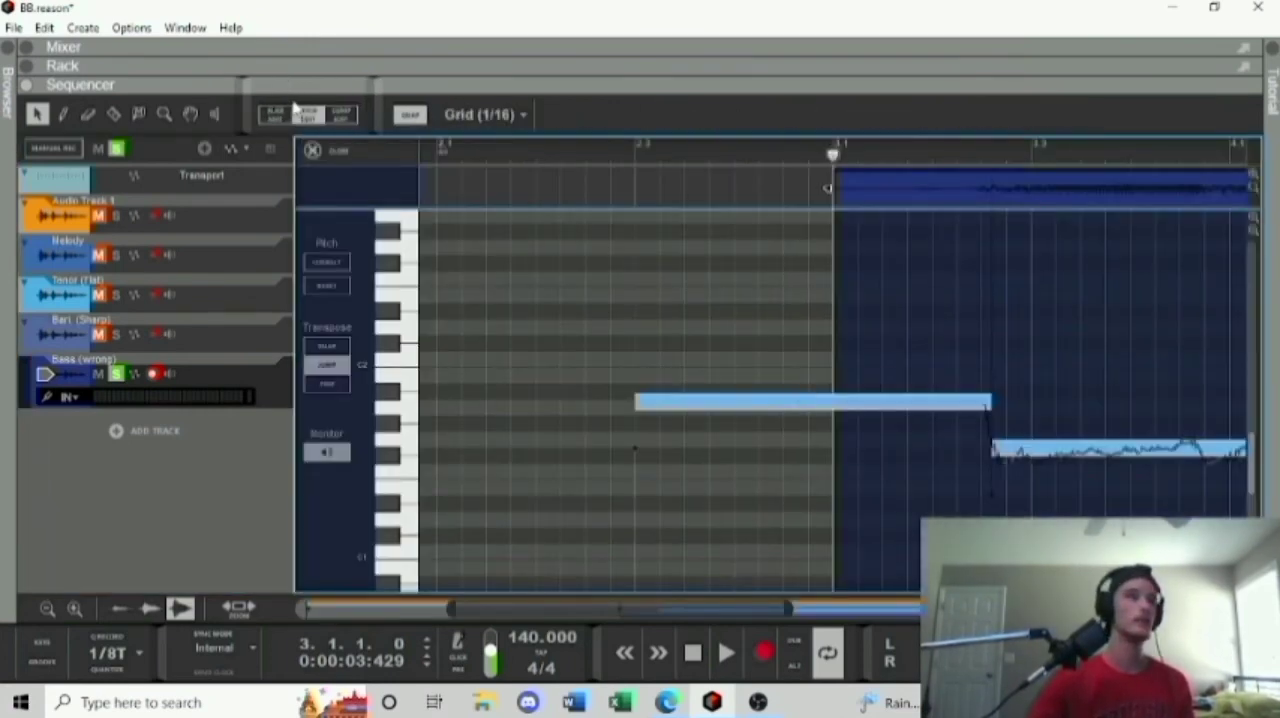
left_click(312, 150)
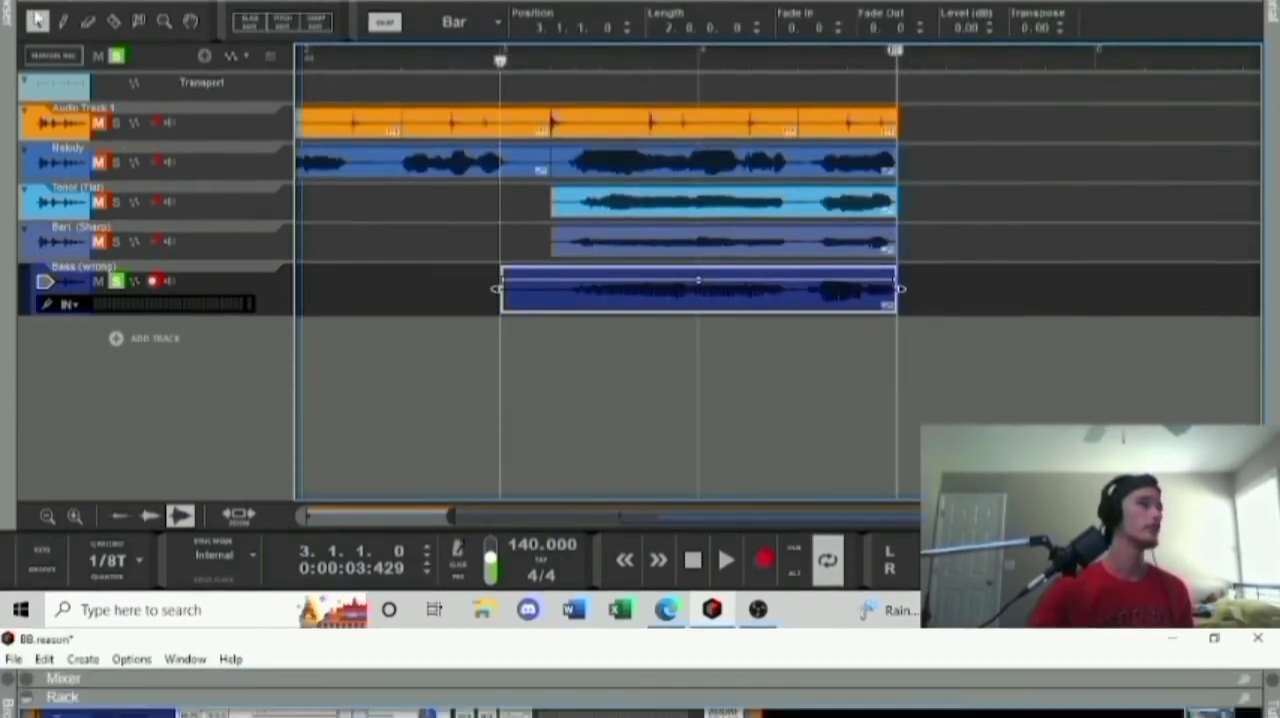
Play the Bass (wrong) clip from bar 3, hide the rack, and reopen the clip for pitch editing.
left_click(726, 560)
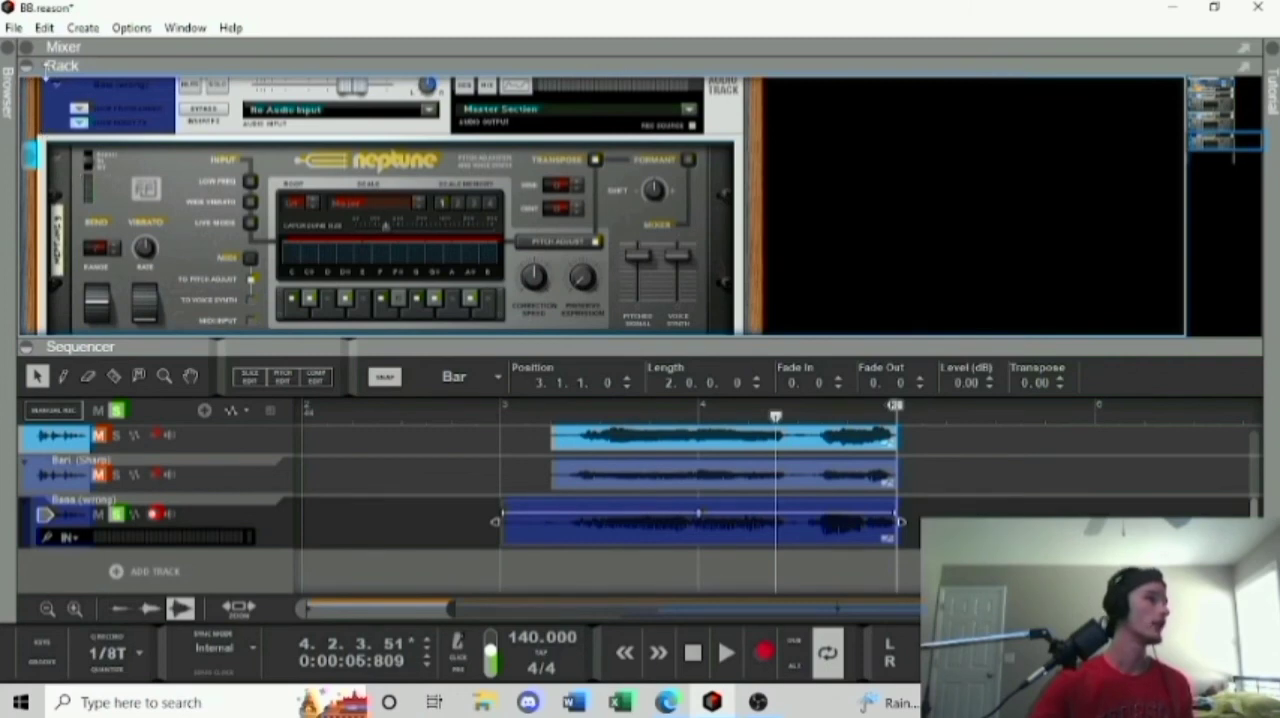
left_click(60, 66)
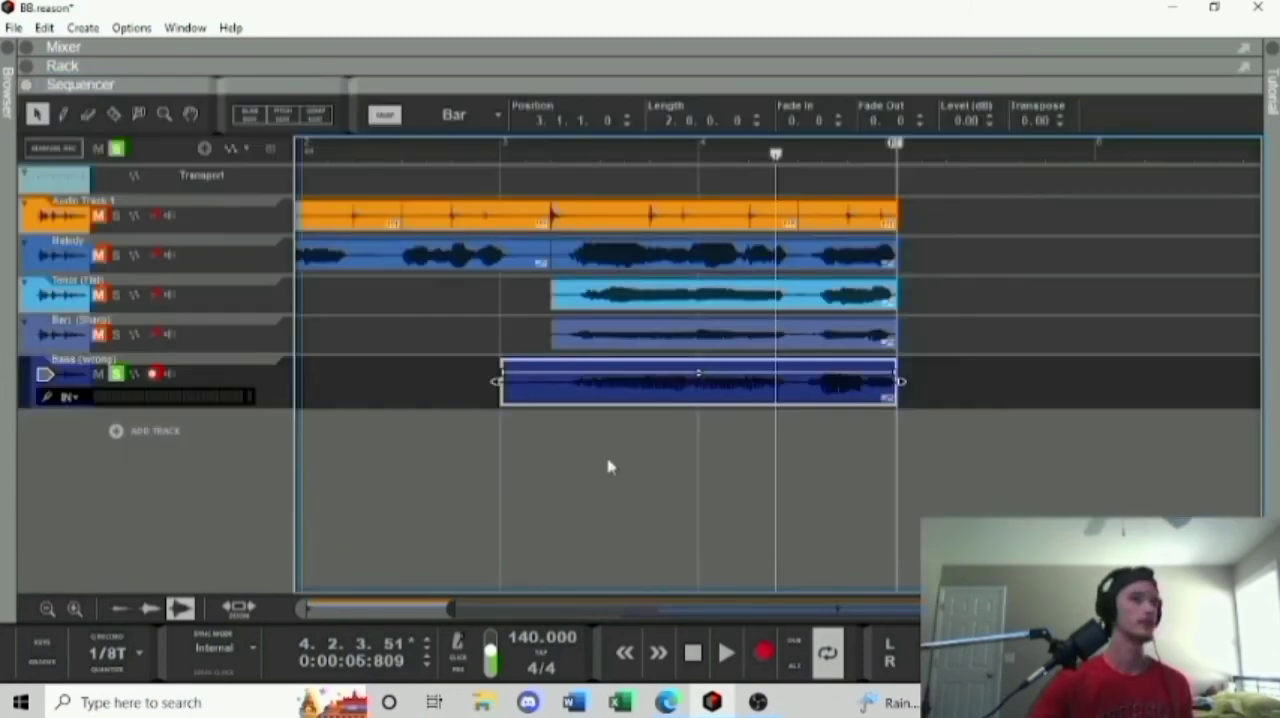
double_click(620, 399)
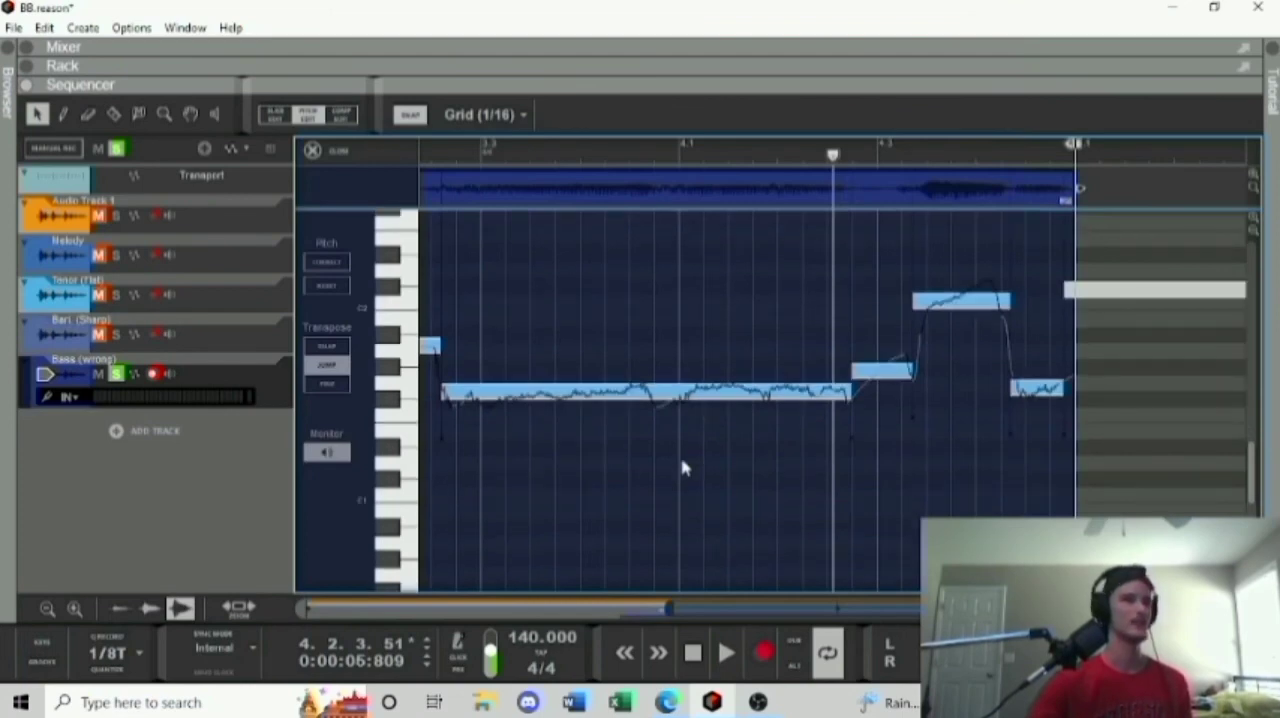
Select the long held bass note and the short note right after it, and correct their pitch.
scroll(682, 468, "up", 2)
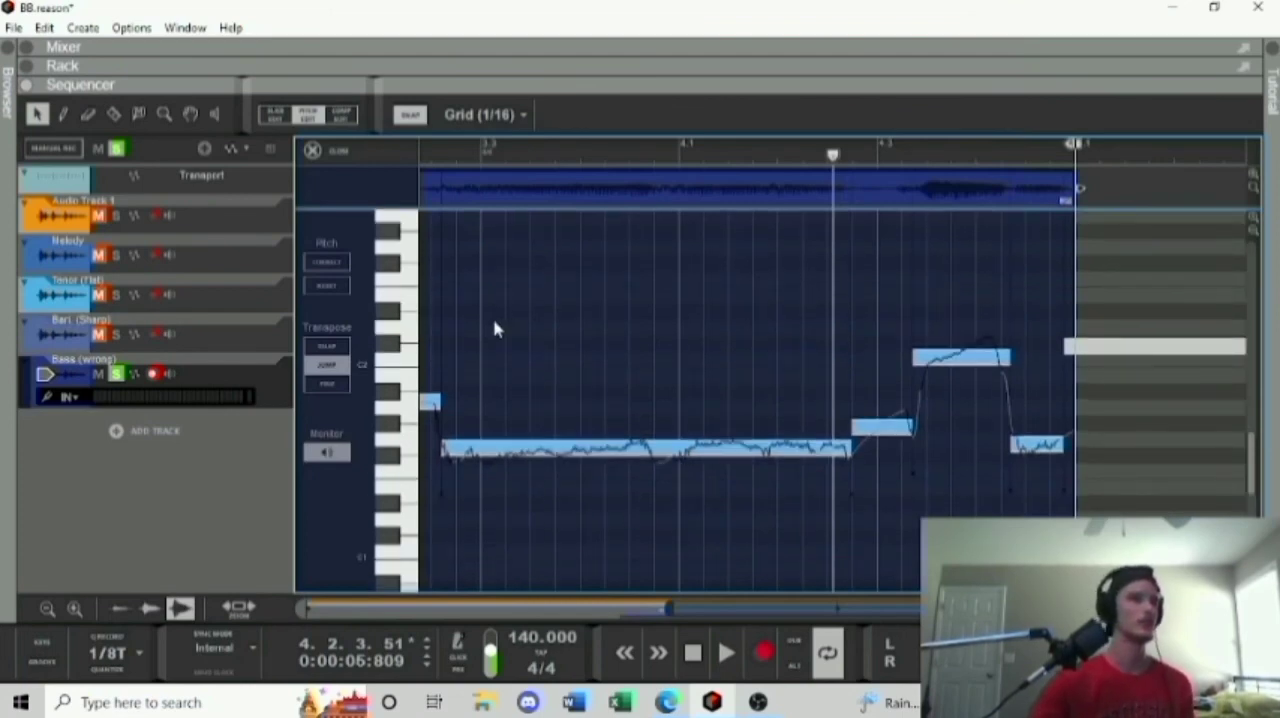
left_click_drag(492, 320, 878, 549)
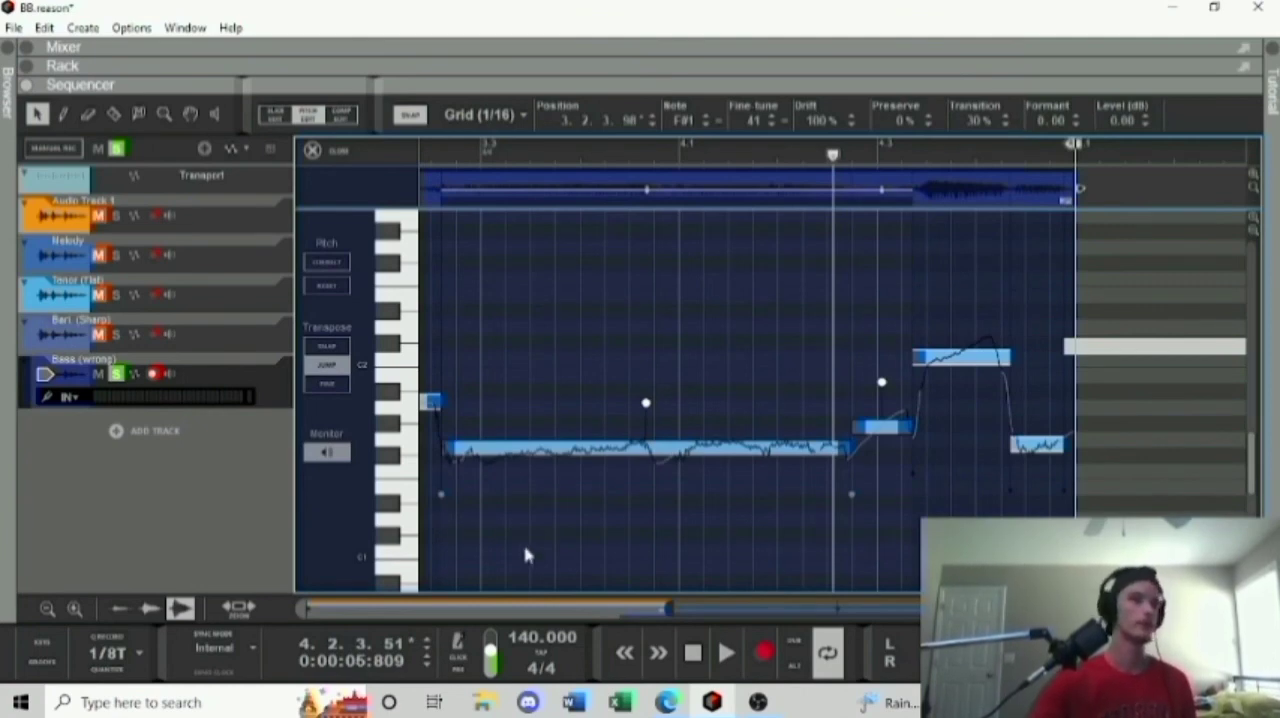
left_click(329, 266)
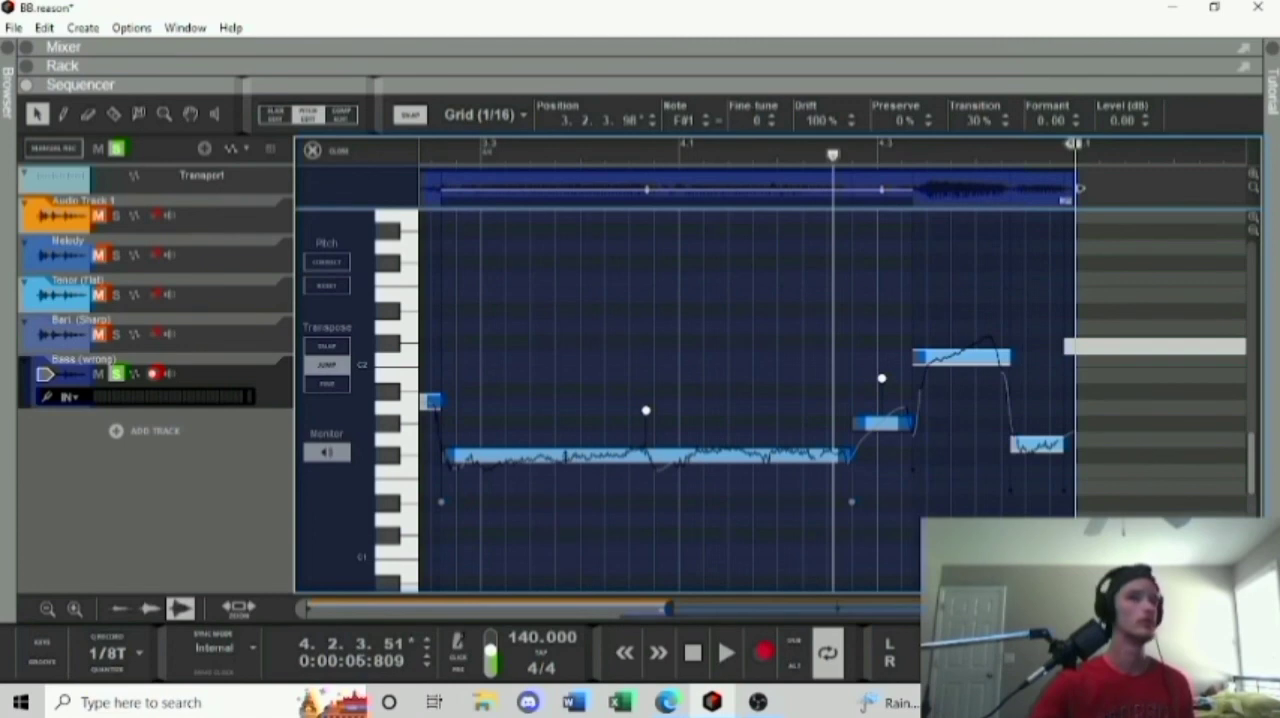
Move only the long held bass note up to G#1 and reduce its drift to 38%.
left_click(566, 526)
left_click(564, 460)
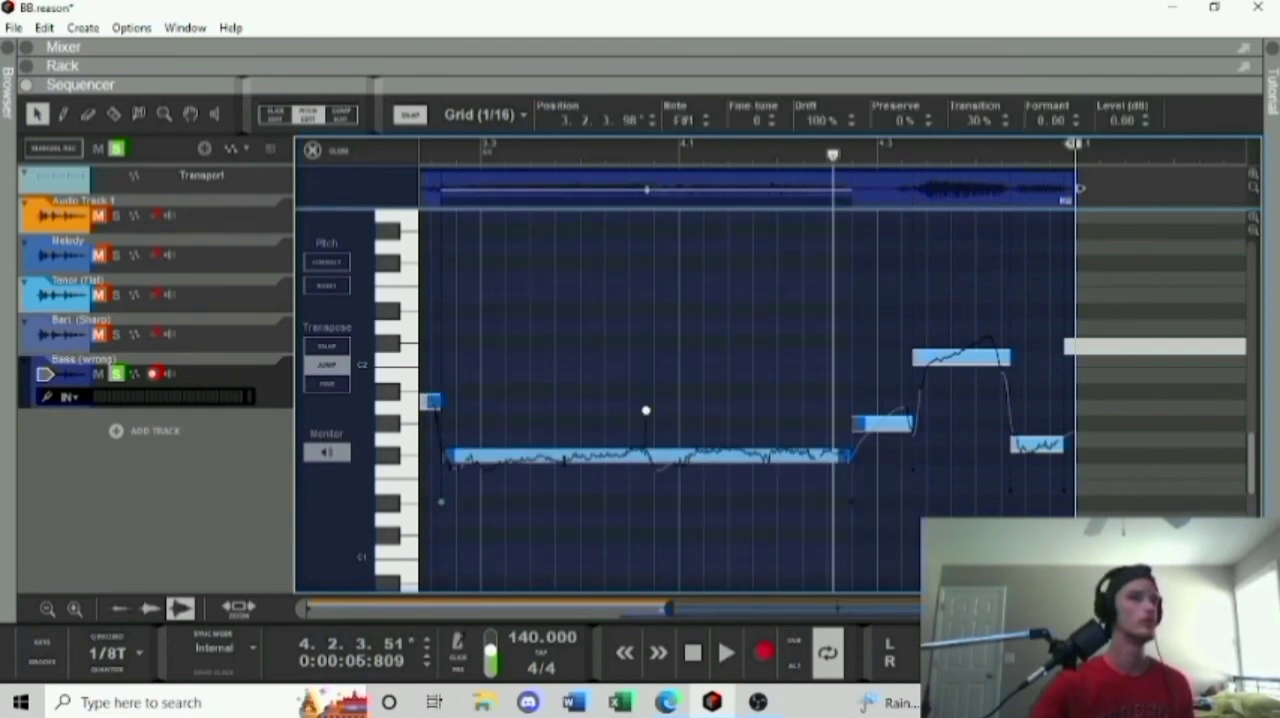
left_click_drag(565, 456, 567, 423)
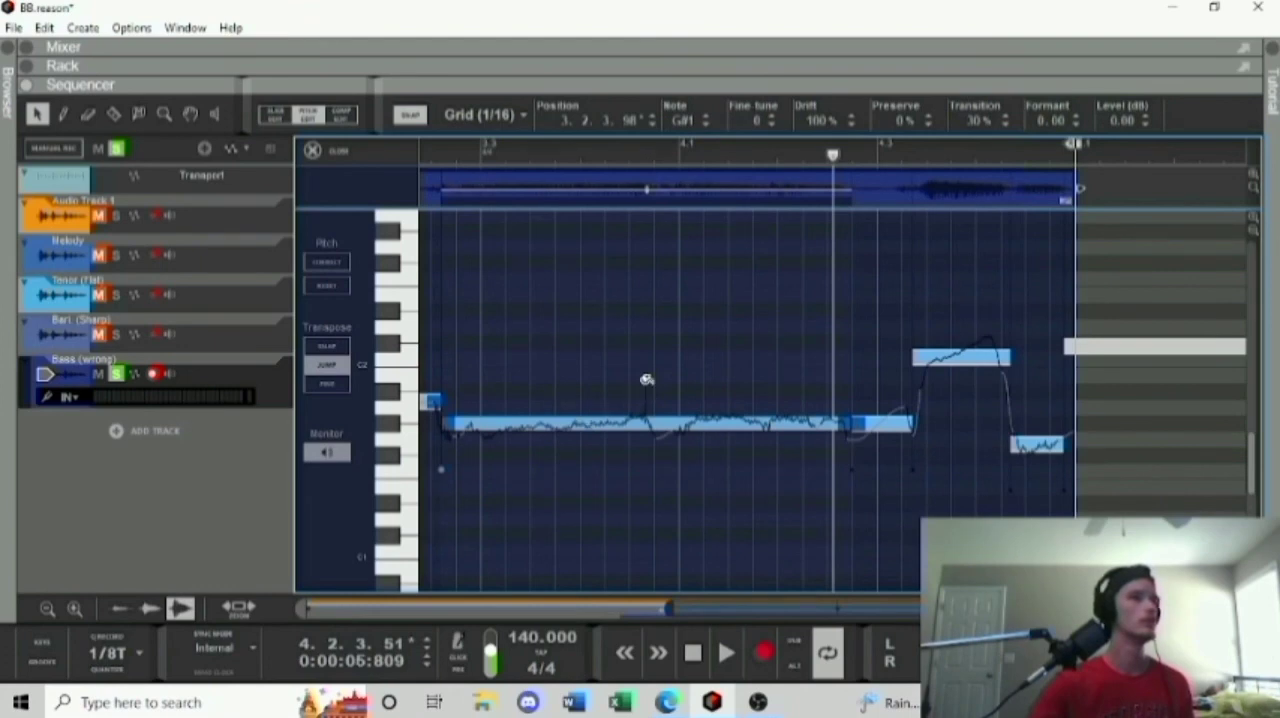
left_click_drag(646, 378, 636, 415)
Play the soloed bass clip from 3.2.4 and stop near the end of bar 4.
left_click(455, 156)
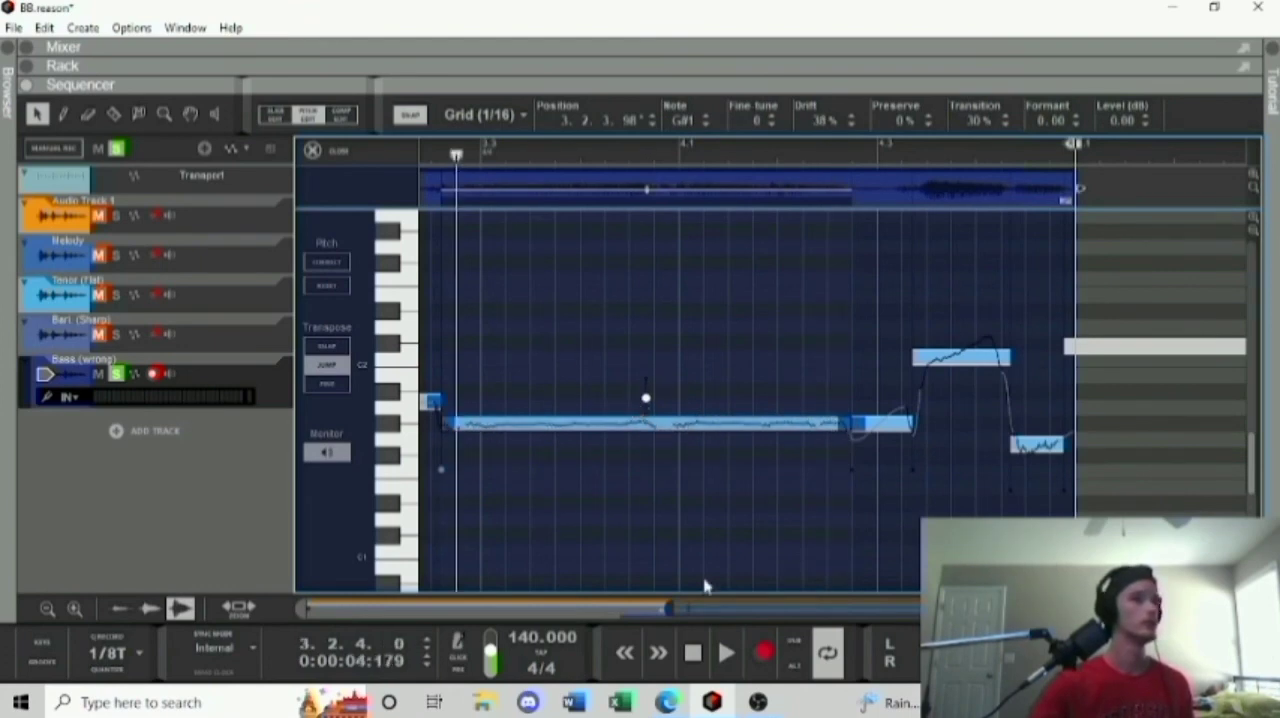
left_click(733, 652)
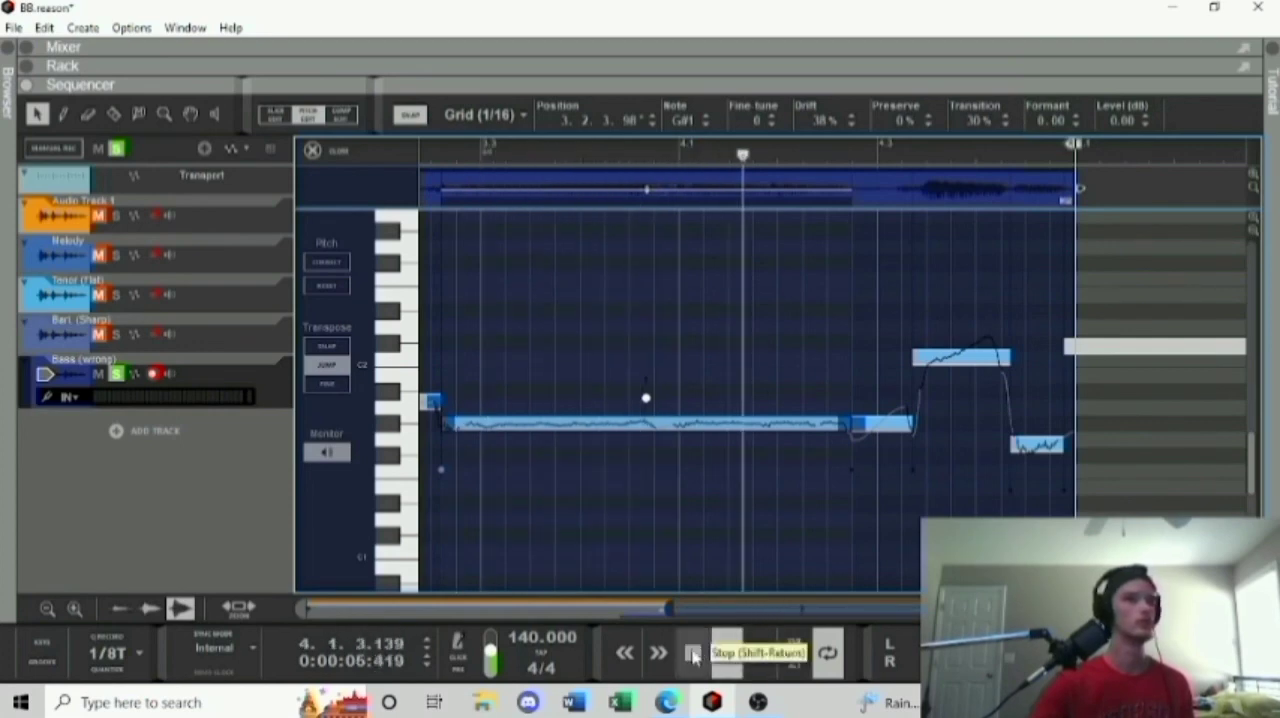
left_click(693, 653)
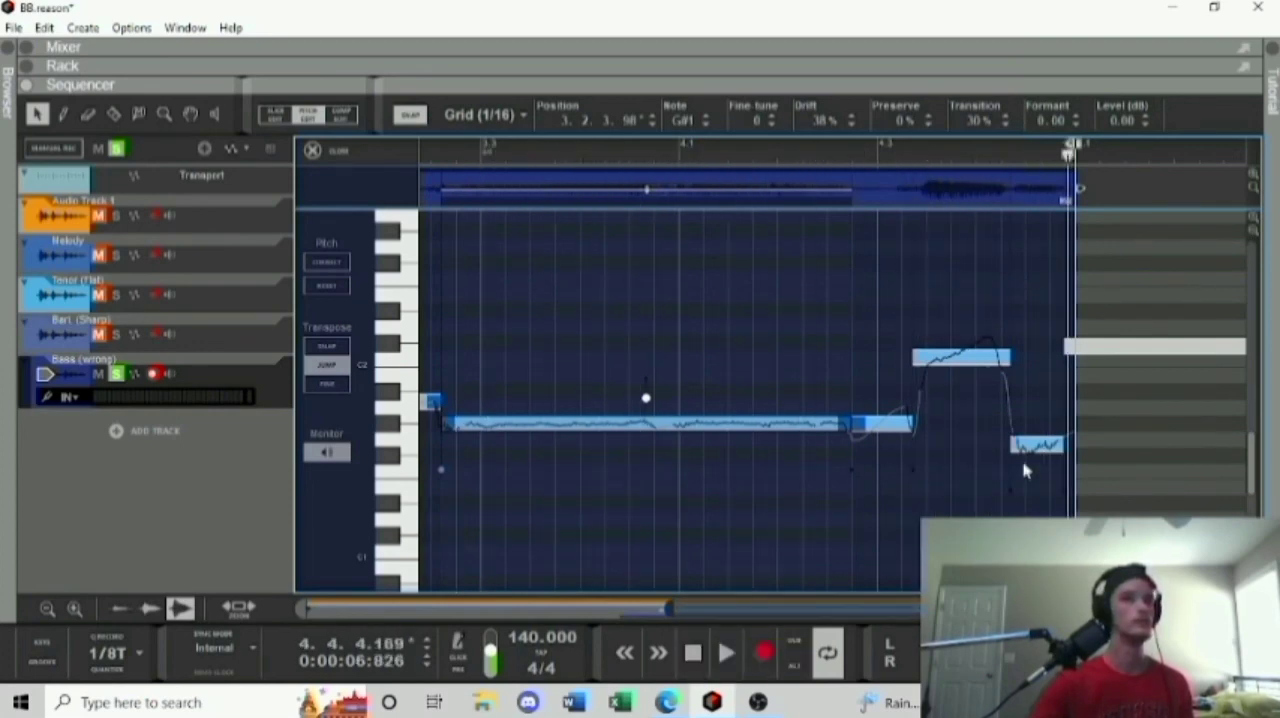
Raise the last short note of the bass clip by one semitone and set the long note's drift to 50%.
left_click_drag(1030, 441, 1030, 425)
left_click(965, 422)
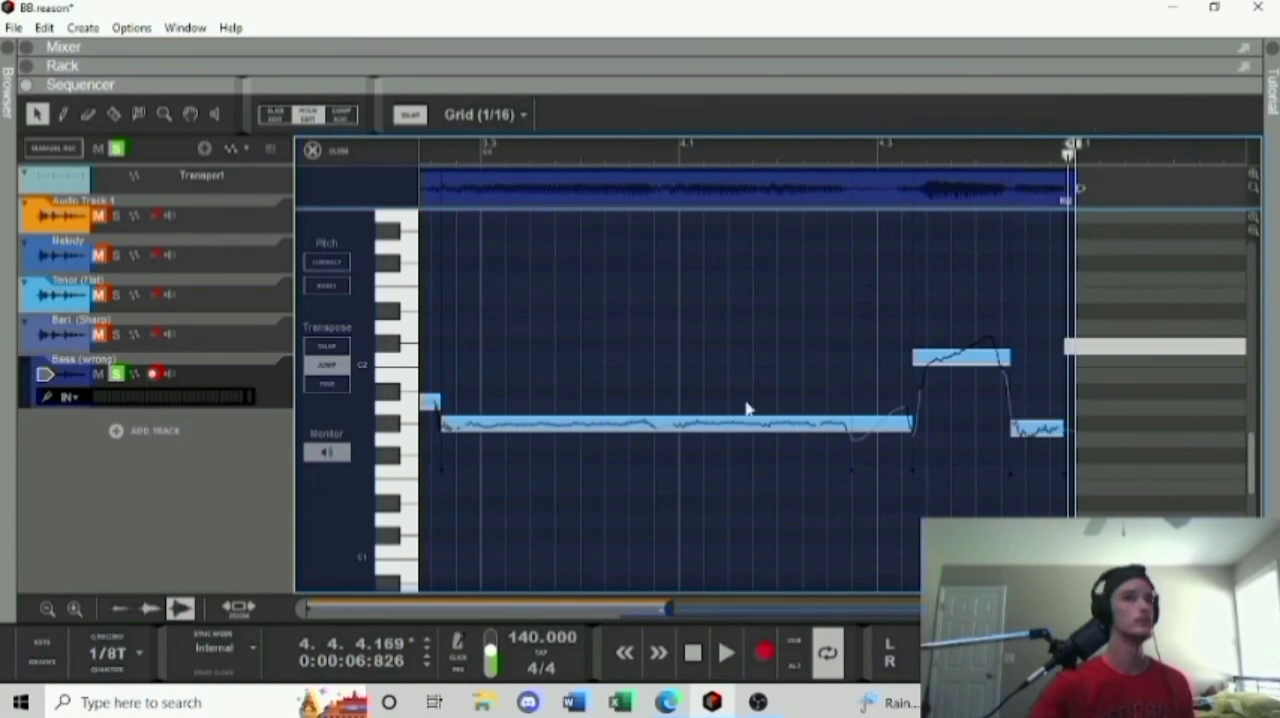
left_click(716, 422)
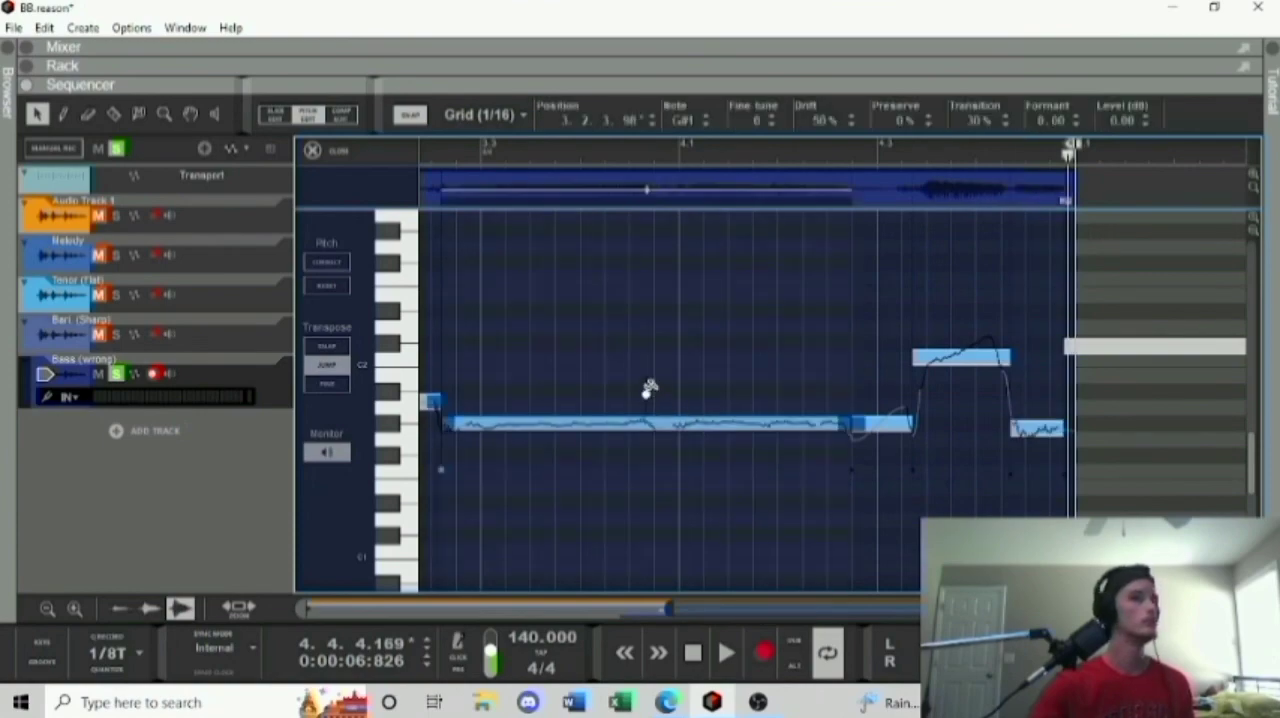
Play all the tracks together in the arrangement and stop at the end of bar 4.
left_click(722, 653)
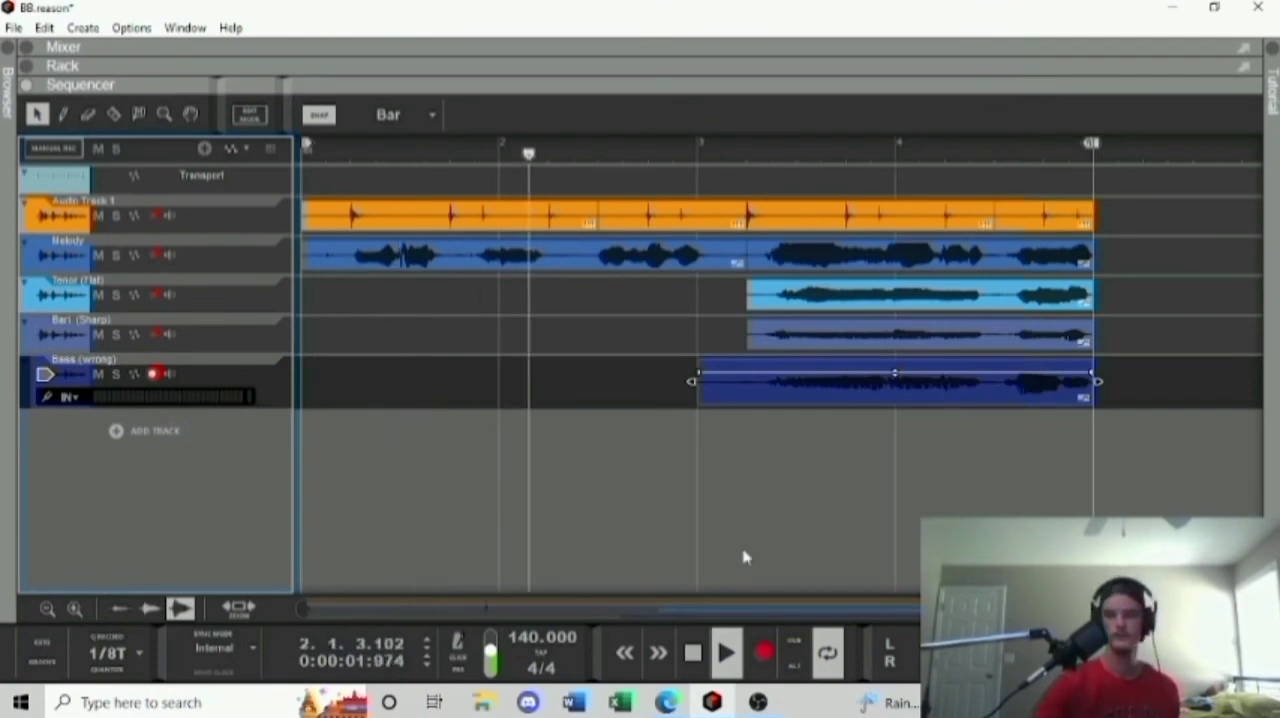
left_click(702, 652)
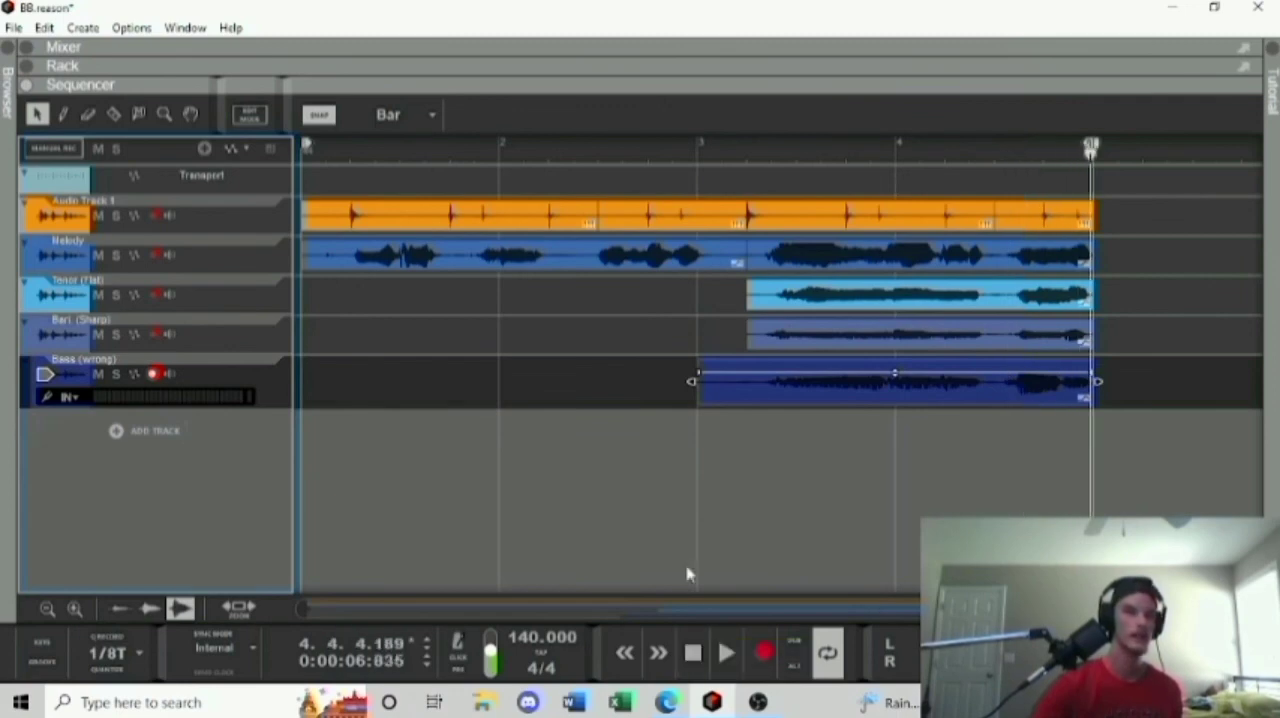